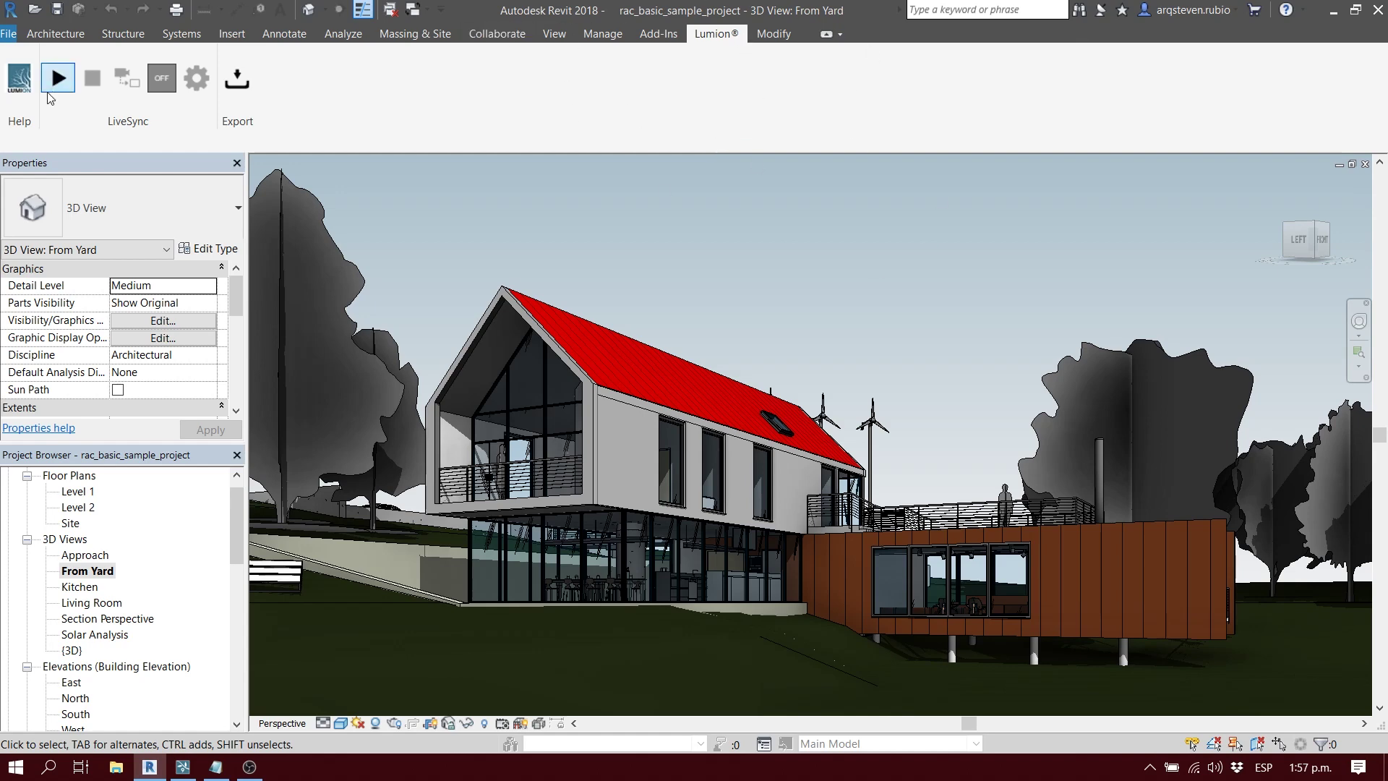
Step: Switch to Chrome to view the Lumion LiveSync page on the Autodesk App Store, and return to Revit's Lumion add-in commands
left_click(16, 767)
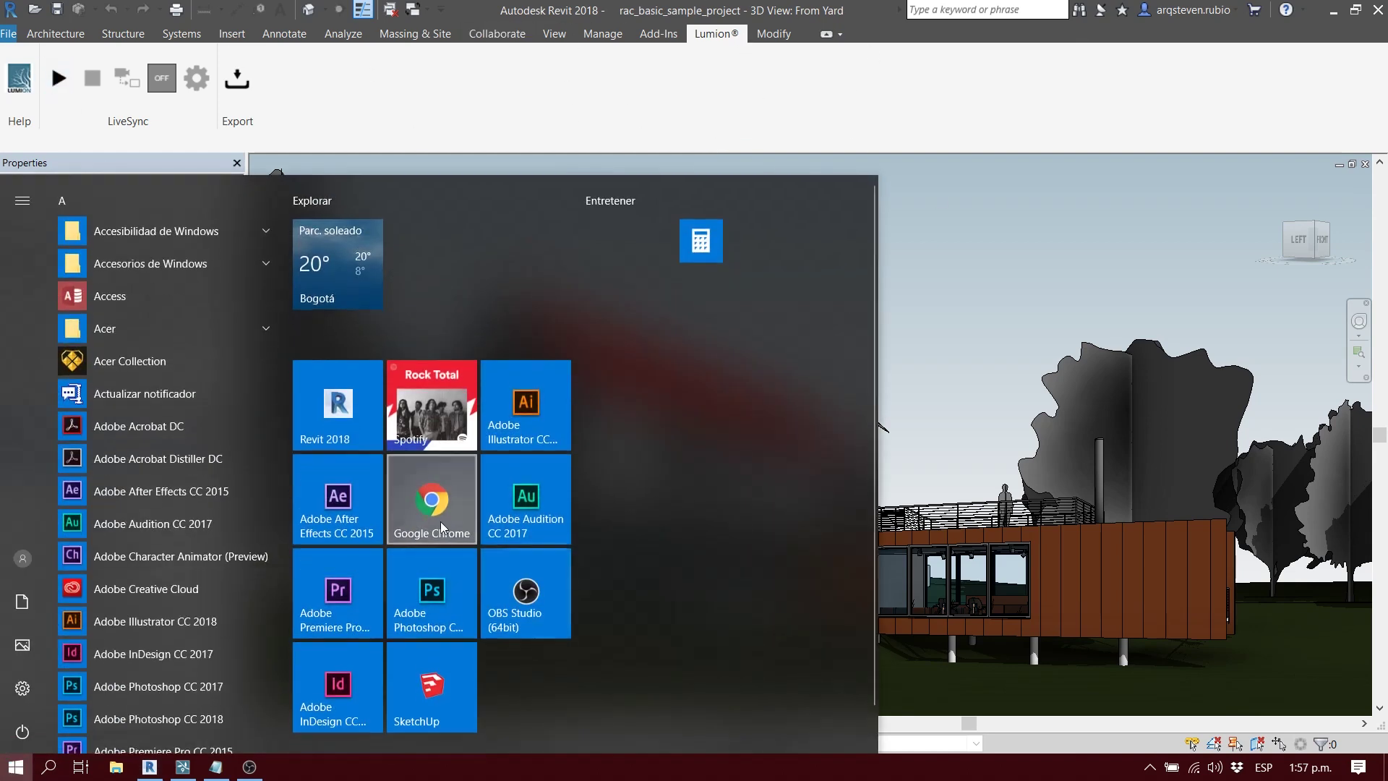
left_click(432, 498)
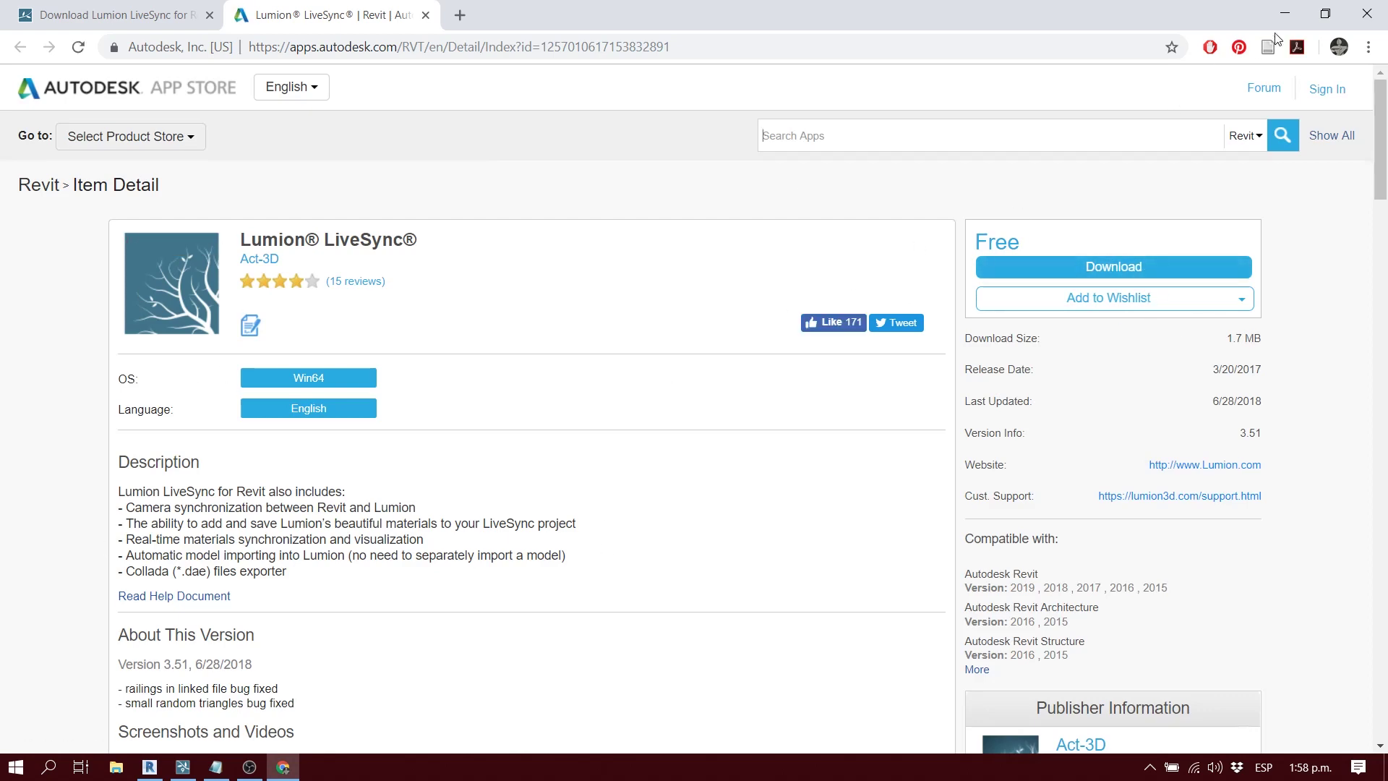
left_click(1298, 21)
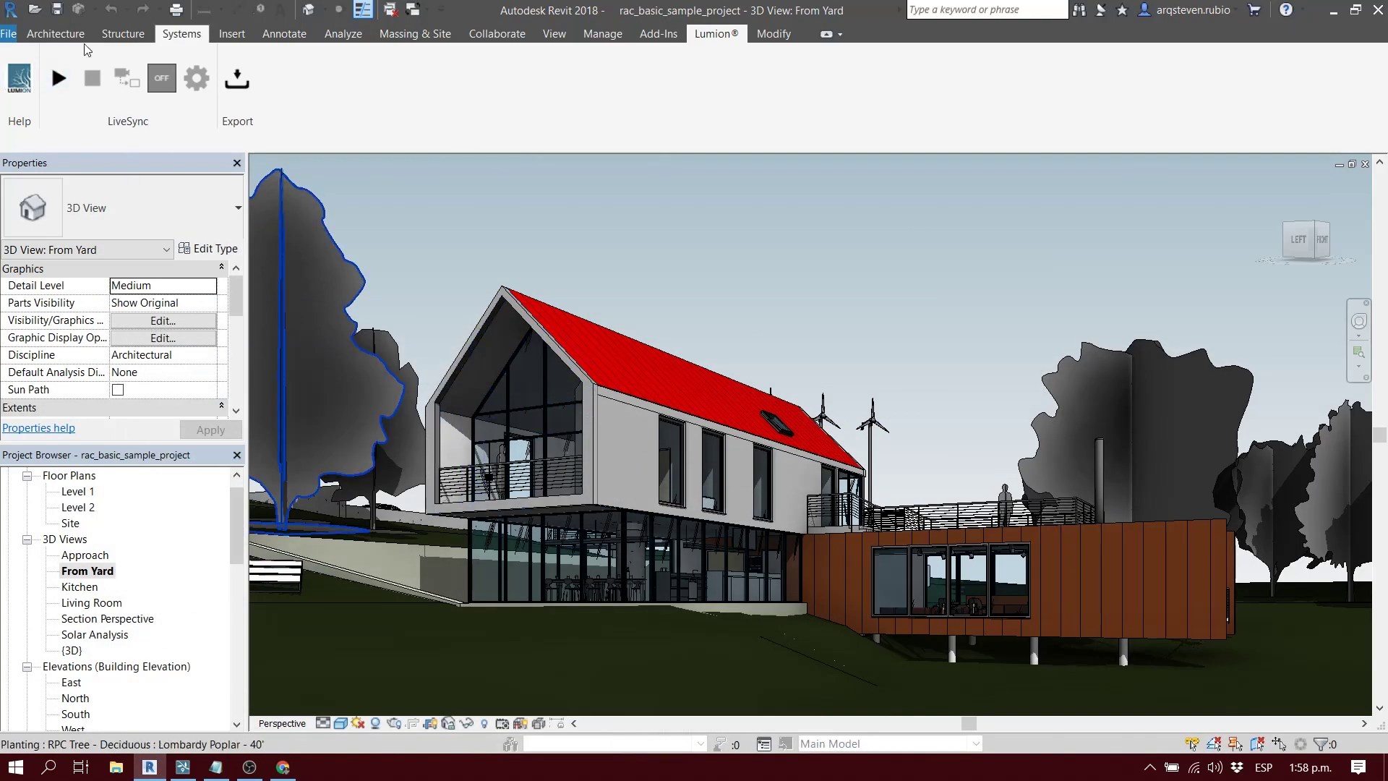
left_click(666, 39)
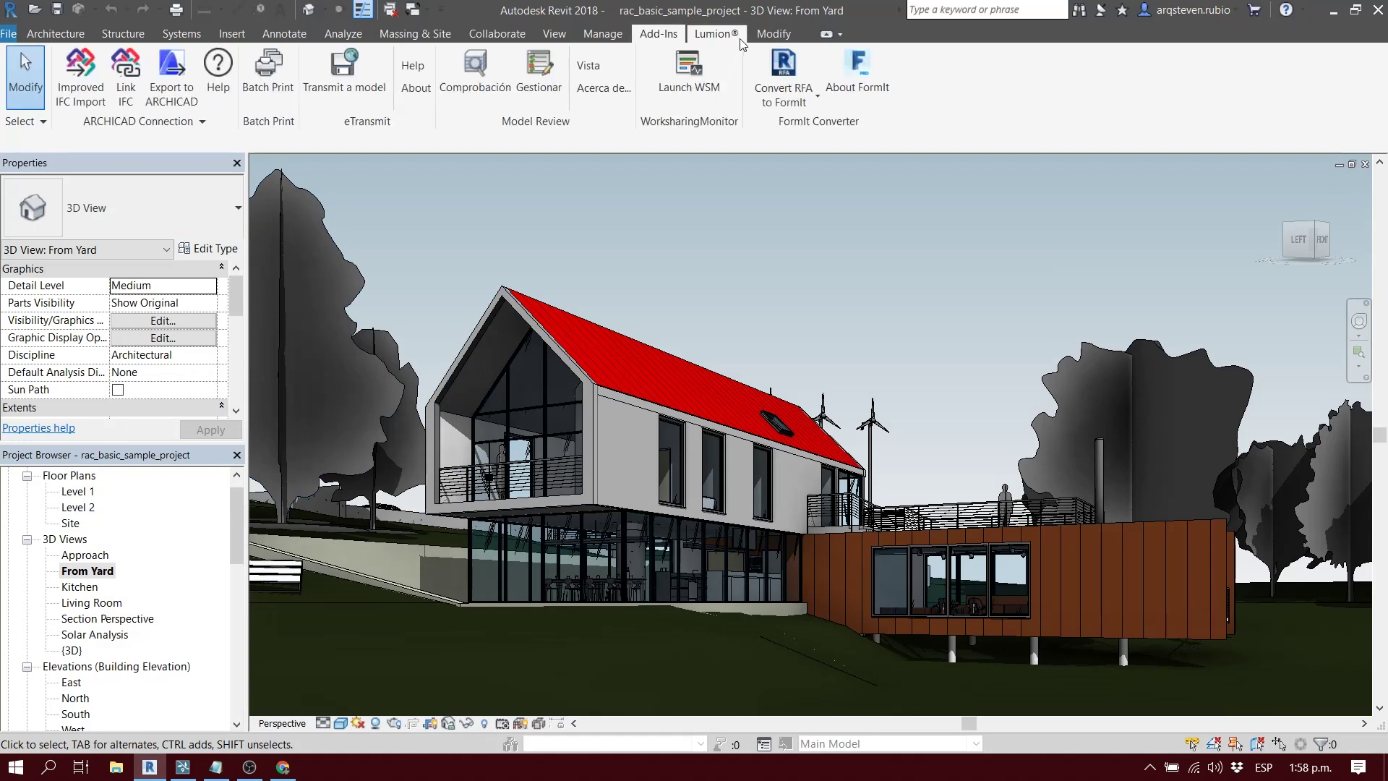
left_click(715, 34)
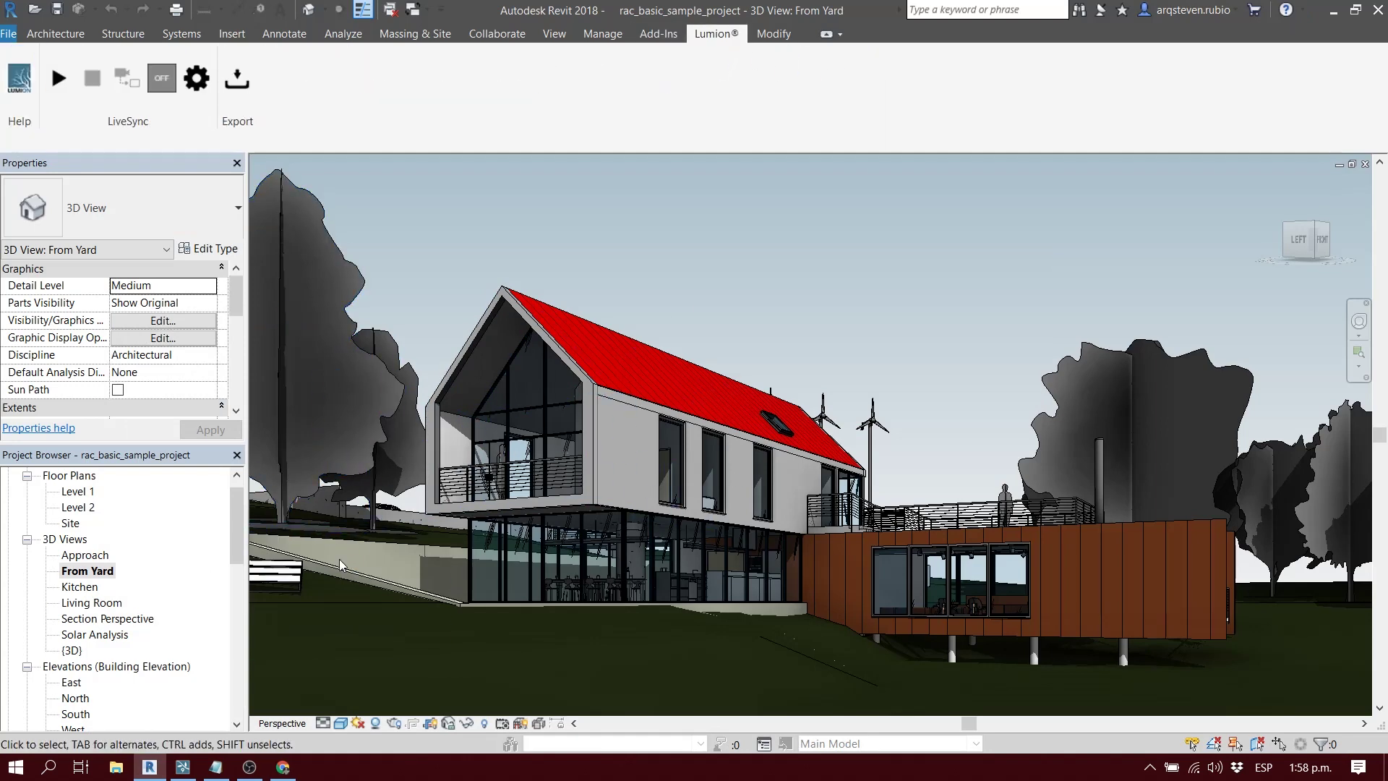
Step: Look through the project's Level 1, {3D}, Solar Analysis, Section Perspective, Living Room, Kitchen and Approach views, ending on the From Yard view
middle_click_drag(860, 517, 824, 483)
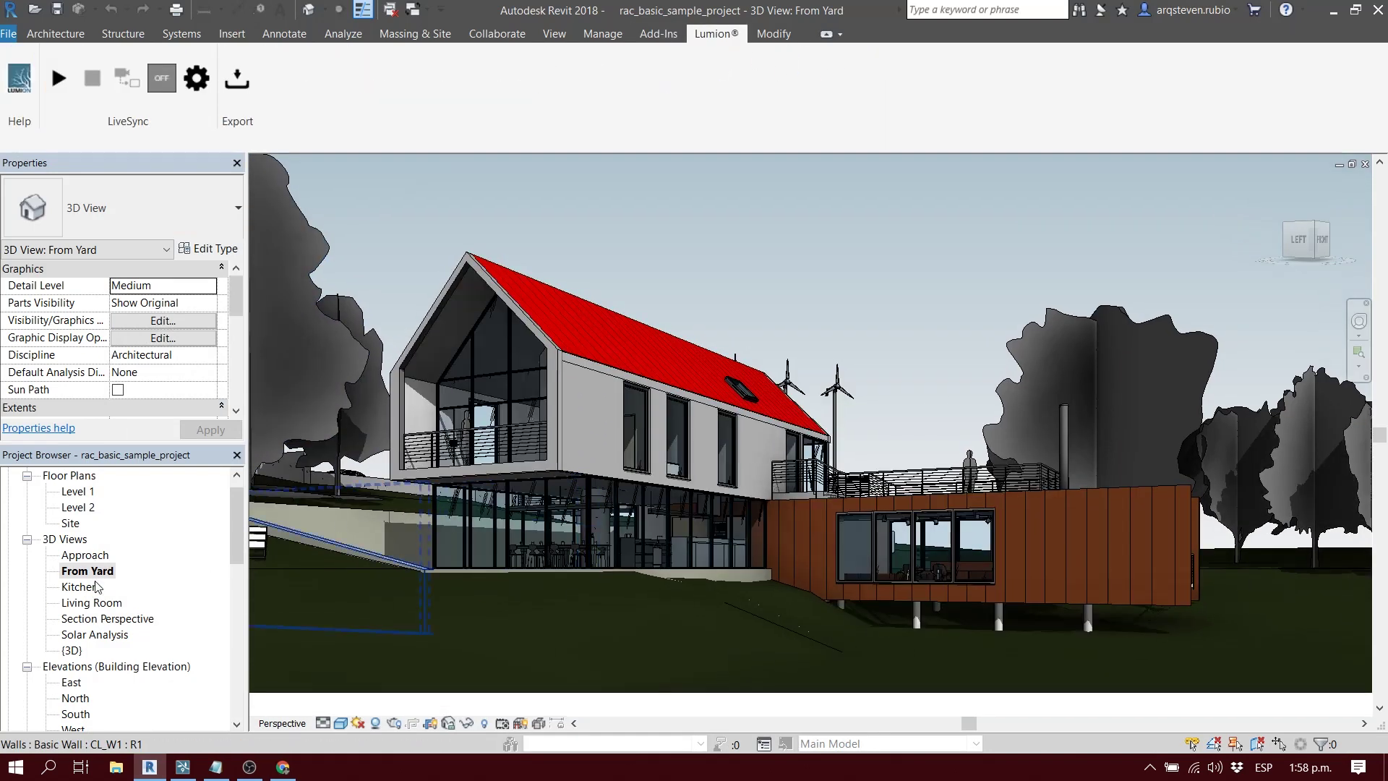
scroll(96, 587, "up", 1)
left_click(77, 508)
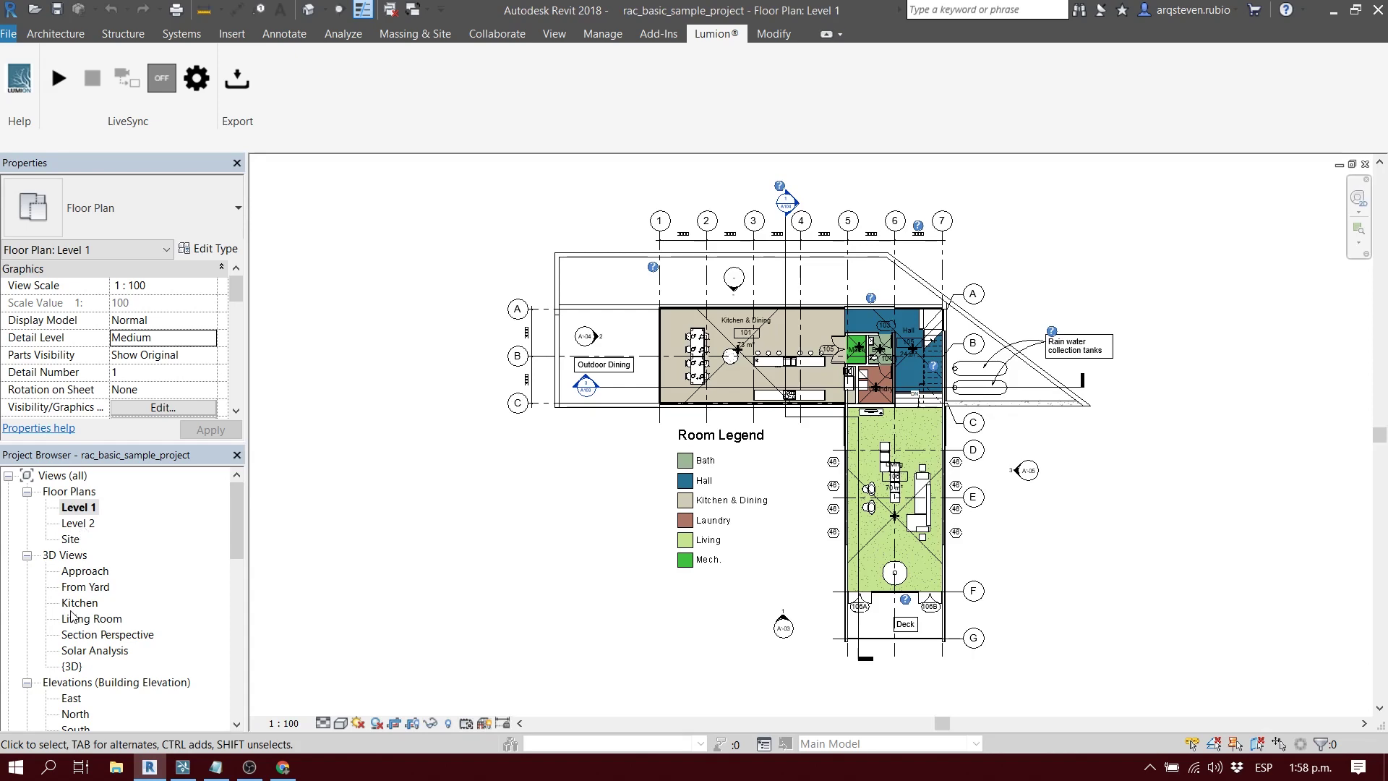
double_click(72, 666)
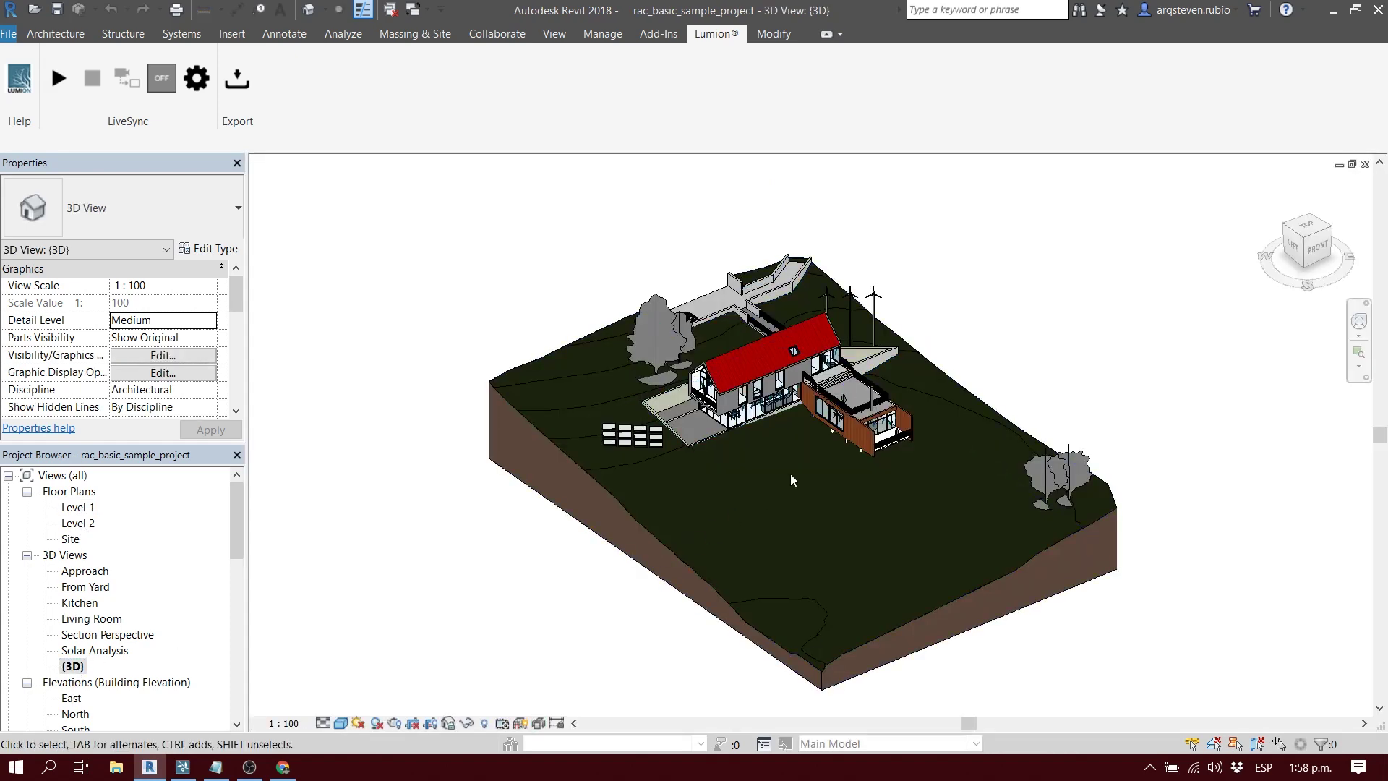
double_click(72, 650)
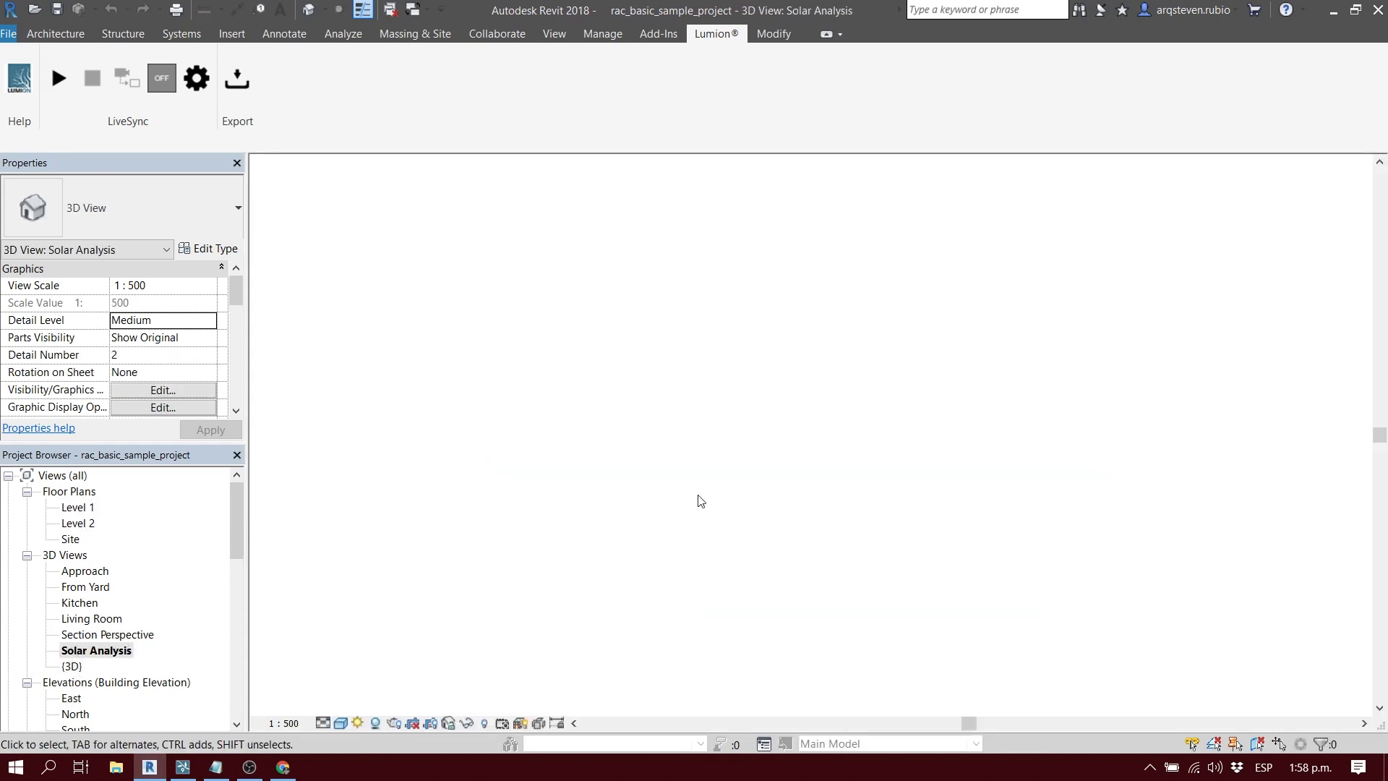
left_click(101, 636)
double_click(100, 638)
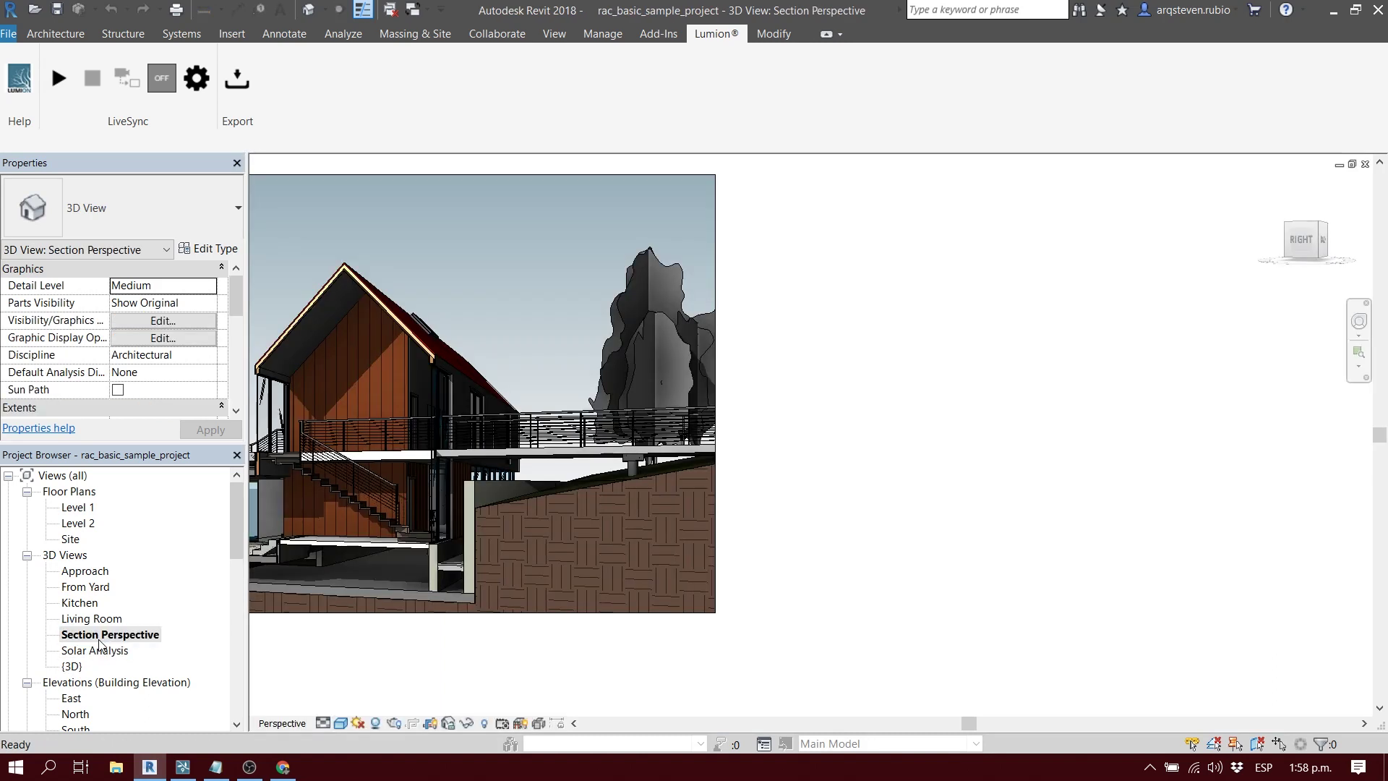
double_click(94, 618)
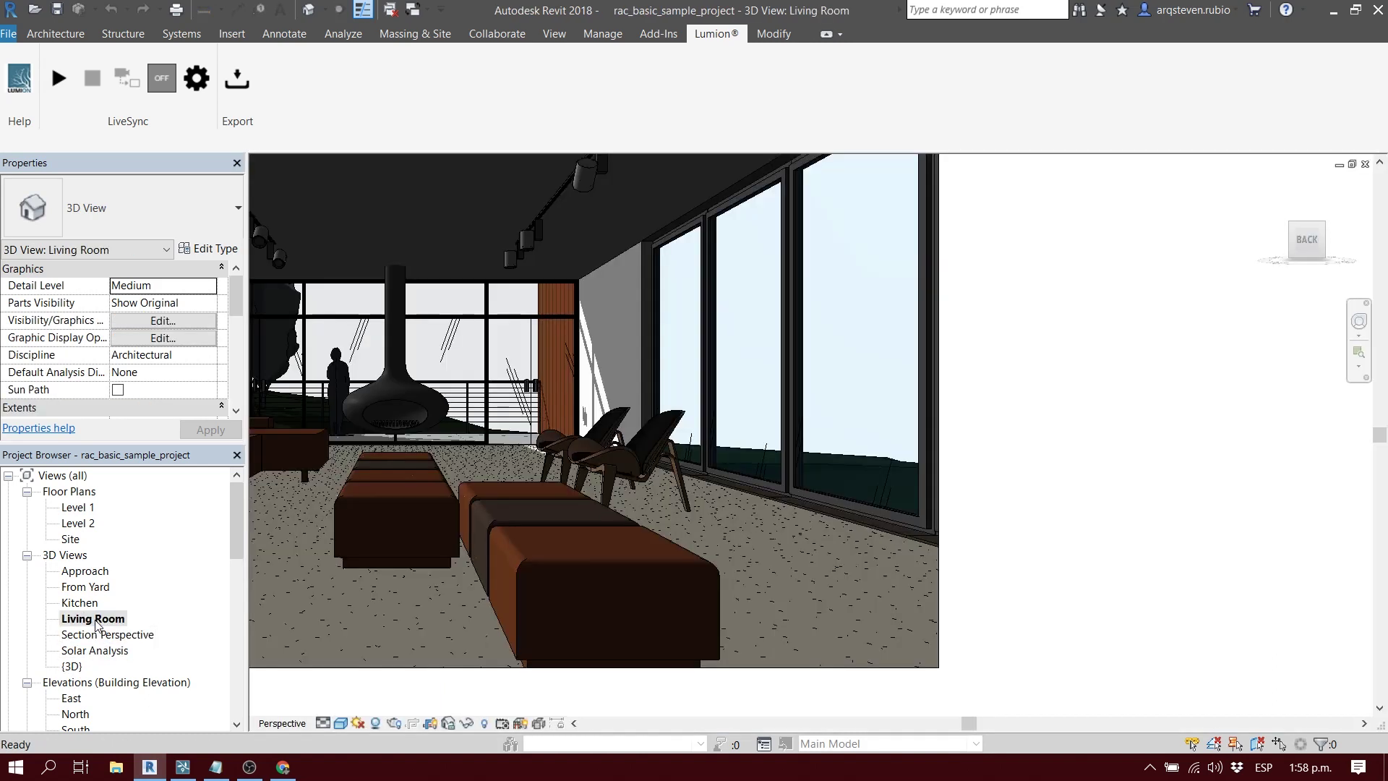
double_click(81, 603)
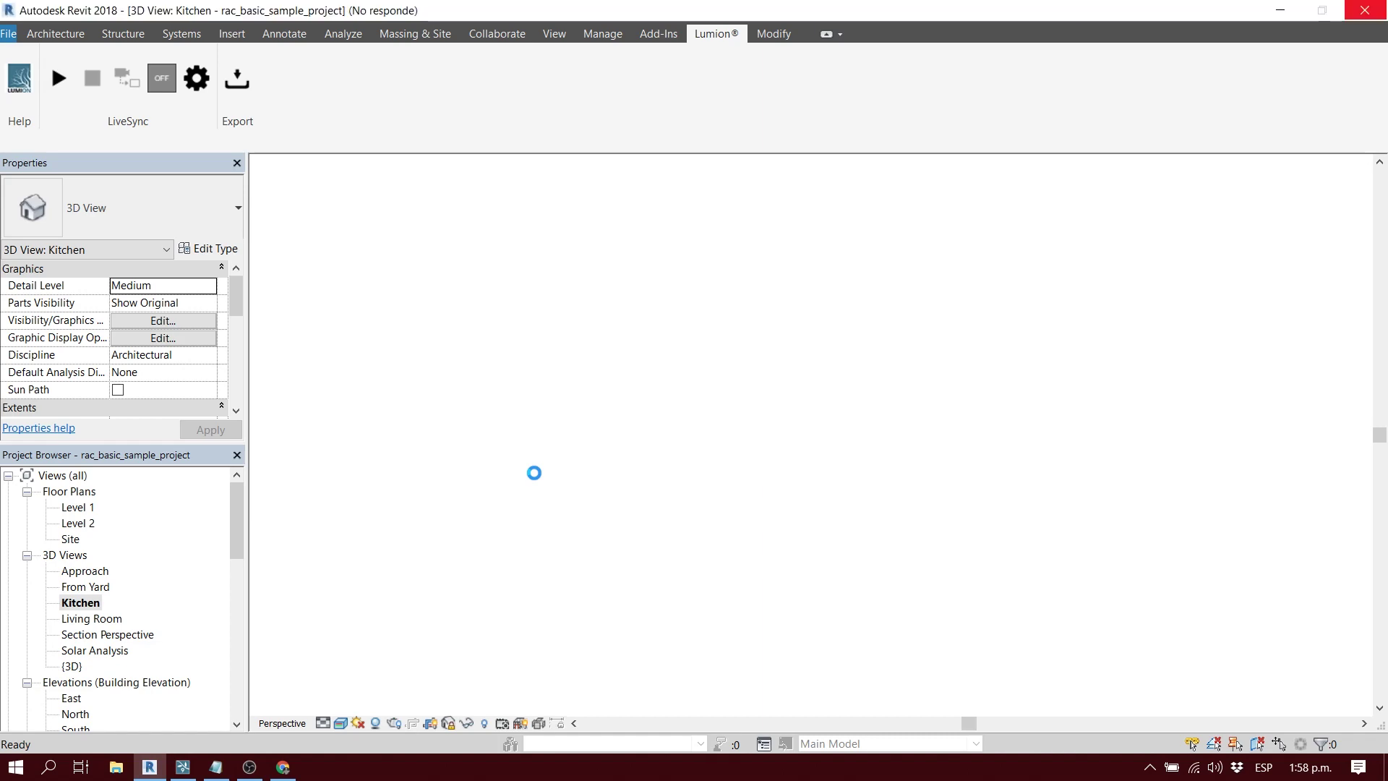
key("ctrl+Tab")
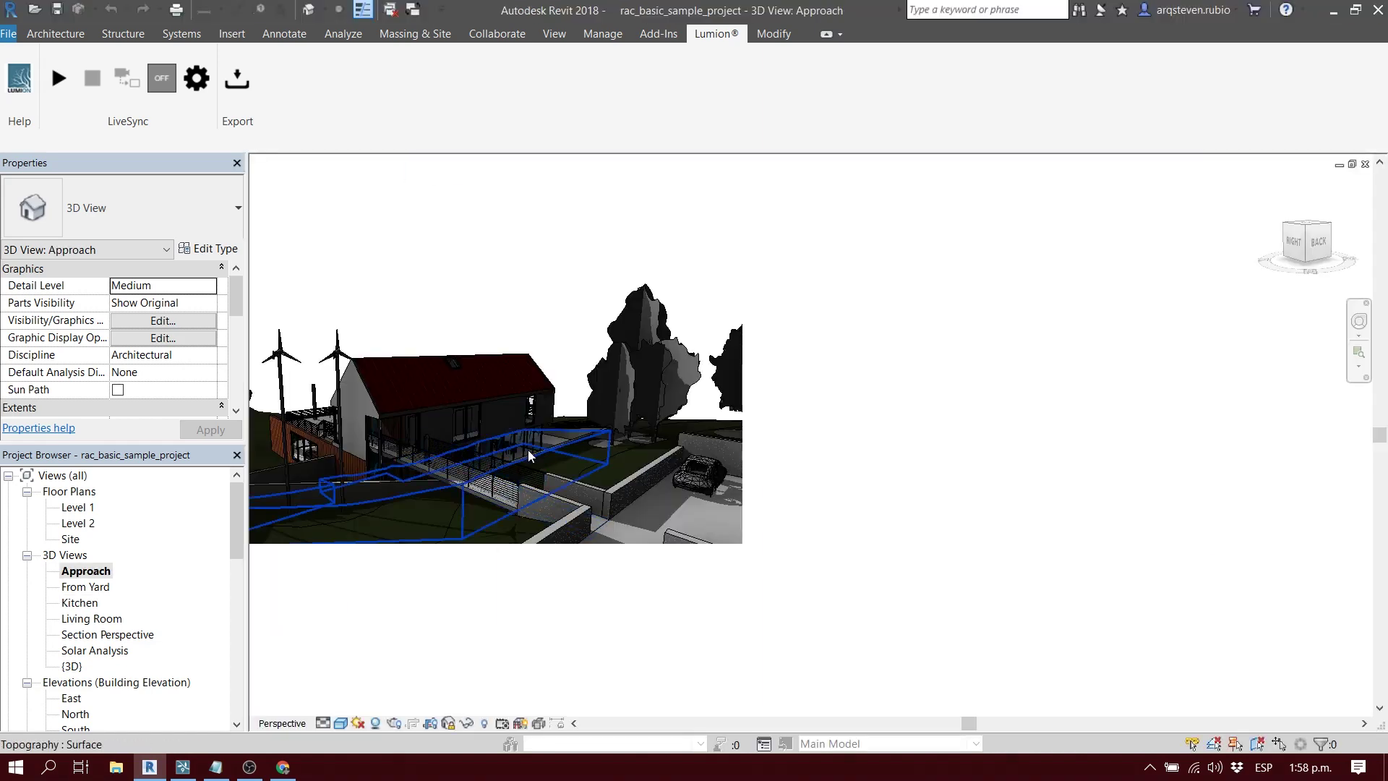
middle_click_drag(527, 459, 793, 468)
scroll(800, 463, "up", 6)
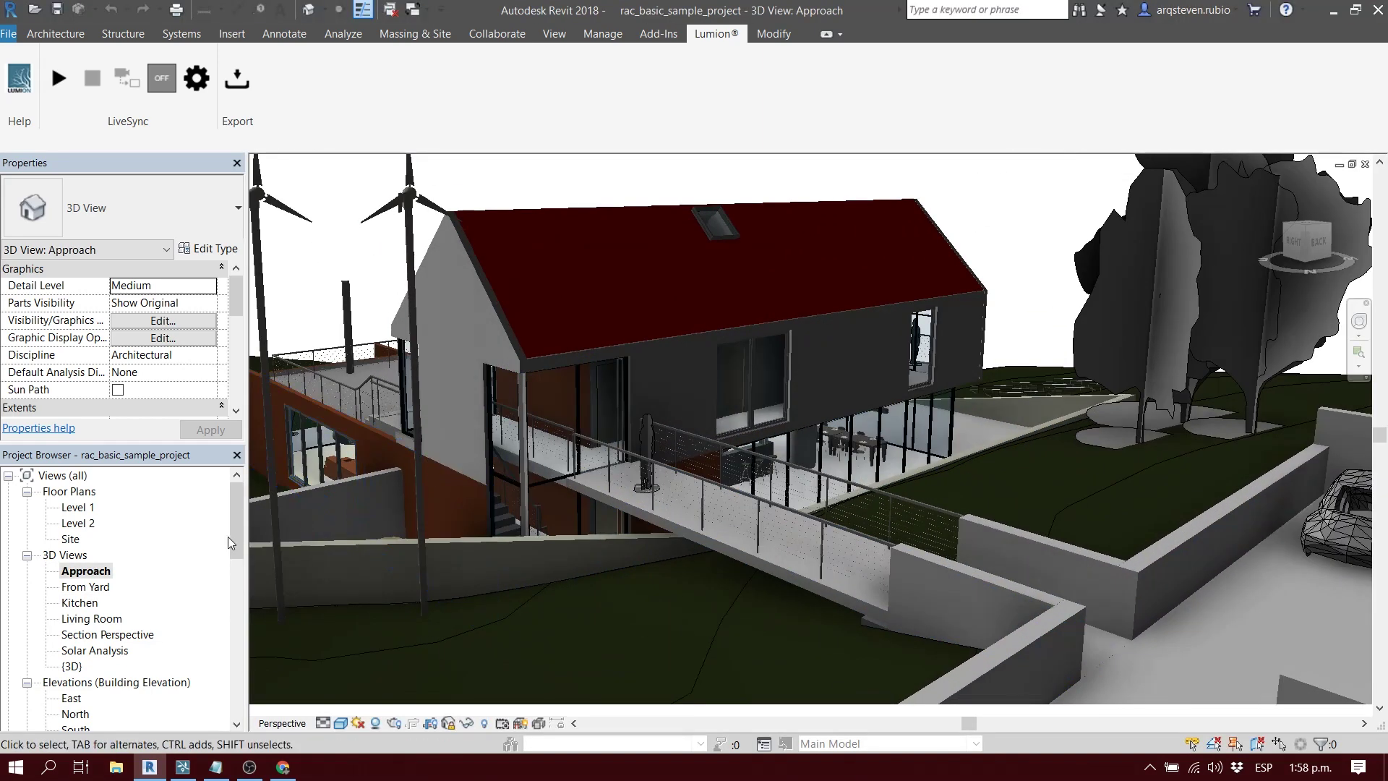
double_click(90, 586)
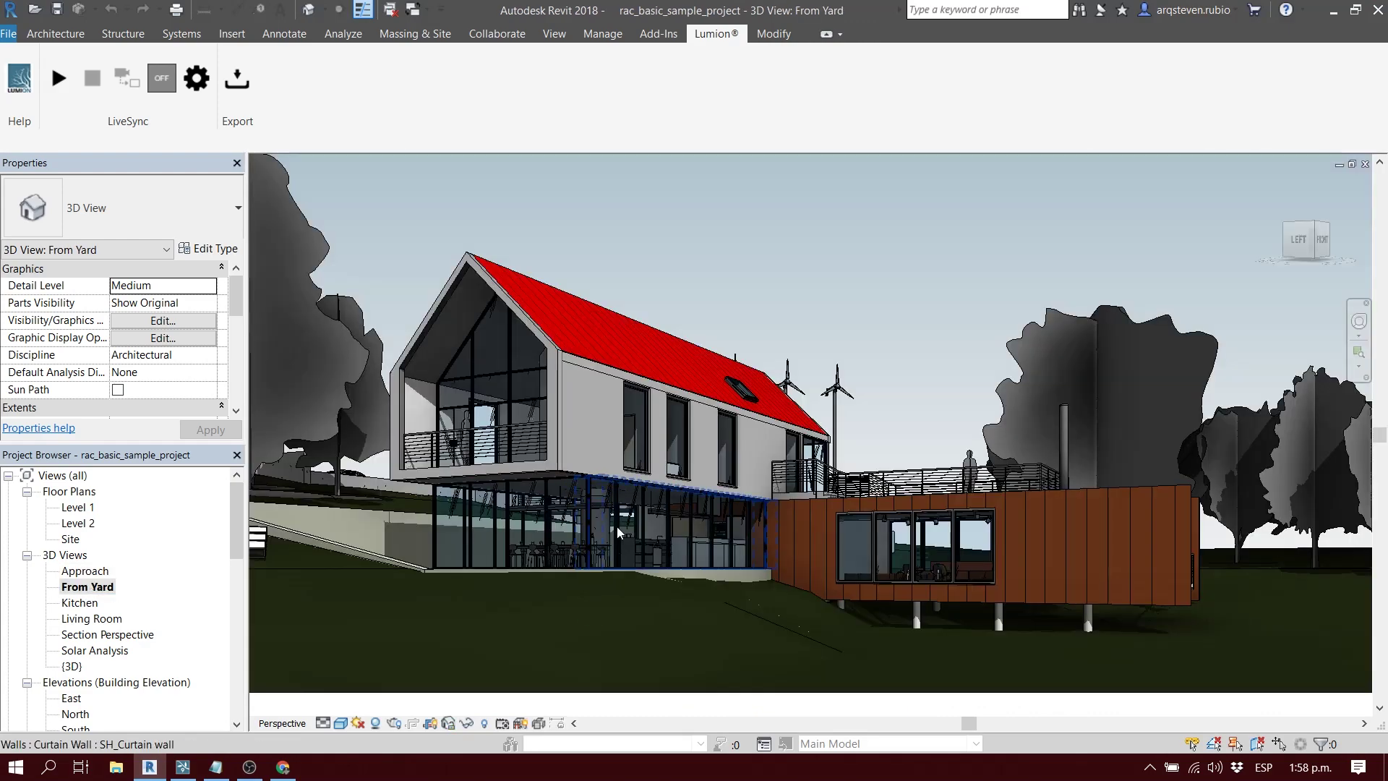
Step: Switch to Lumion Pro 9.0, restore its window from full screen and fit it into the right half of the display
left_click(183, 767)
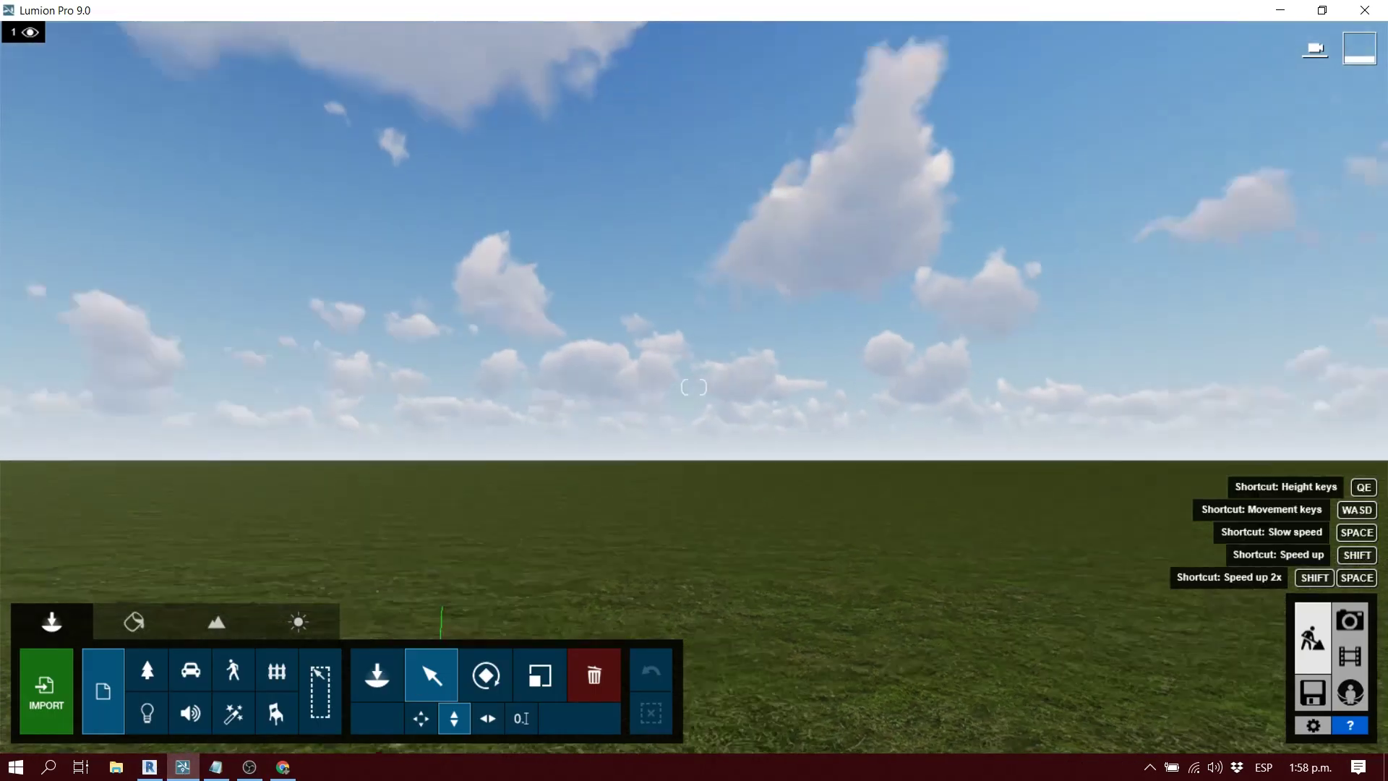
right_click_drag(442, 609, 248, 619)
right_click_drag(755, 411, 886, 267)
double_click(133, 11)
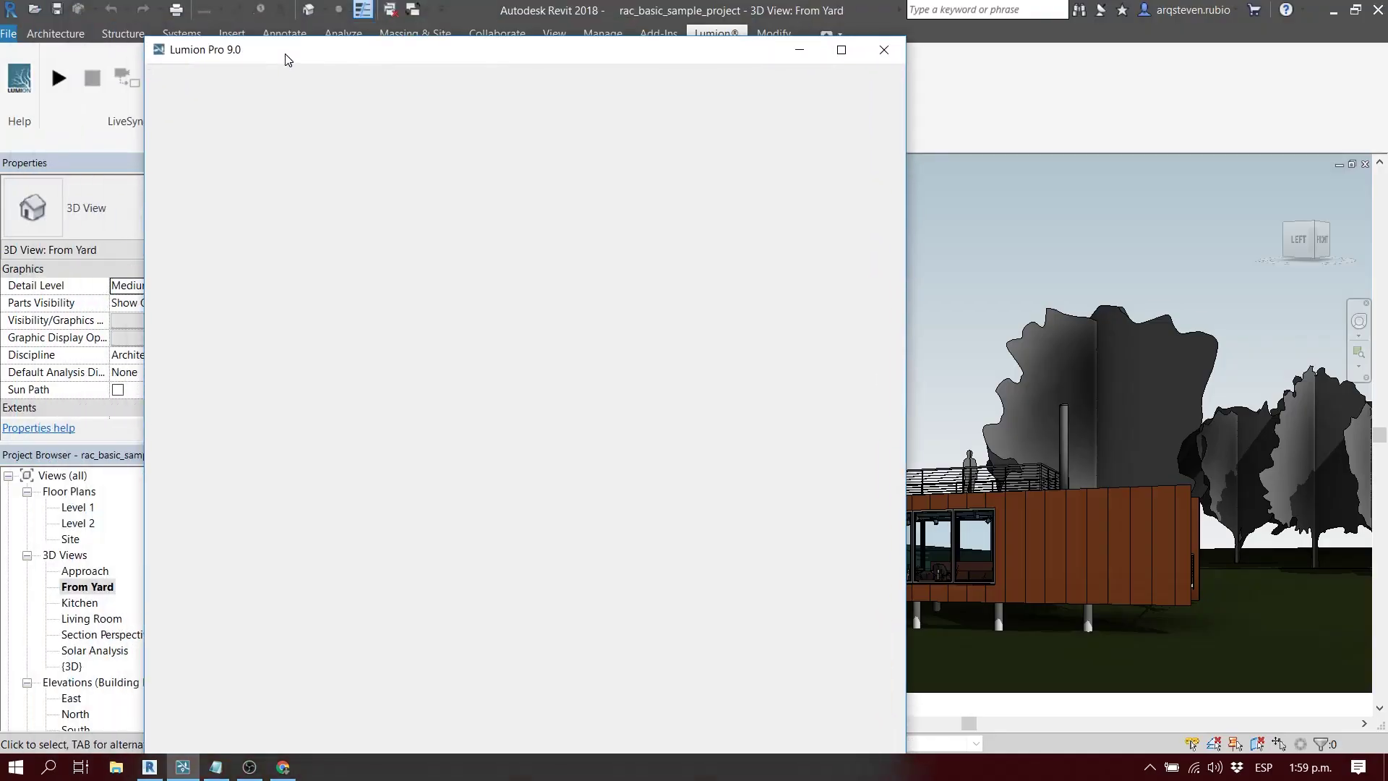
left_click_drag(412, 53, 898, 29)
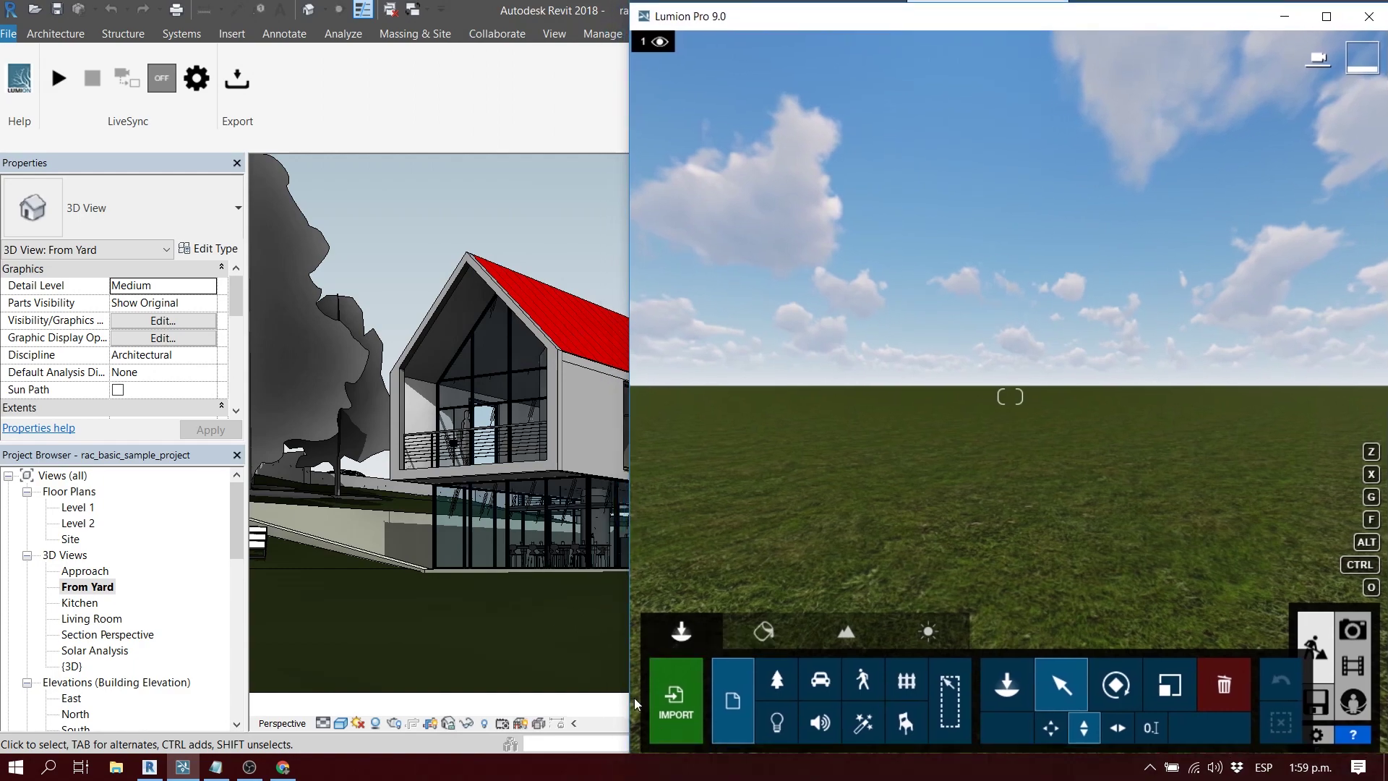
left_click_drag(630, 693, 649, 673)
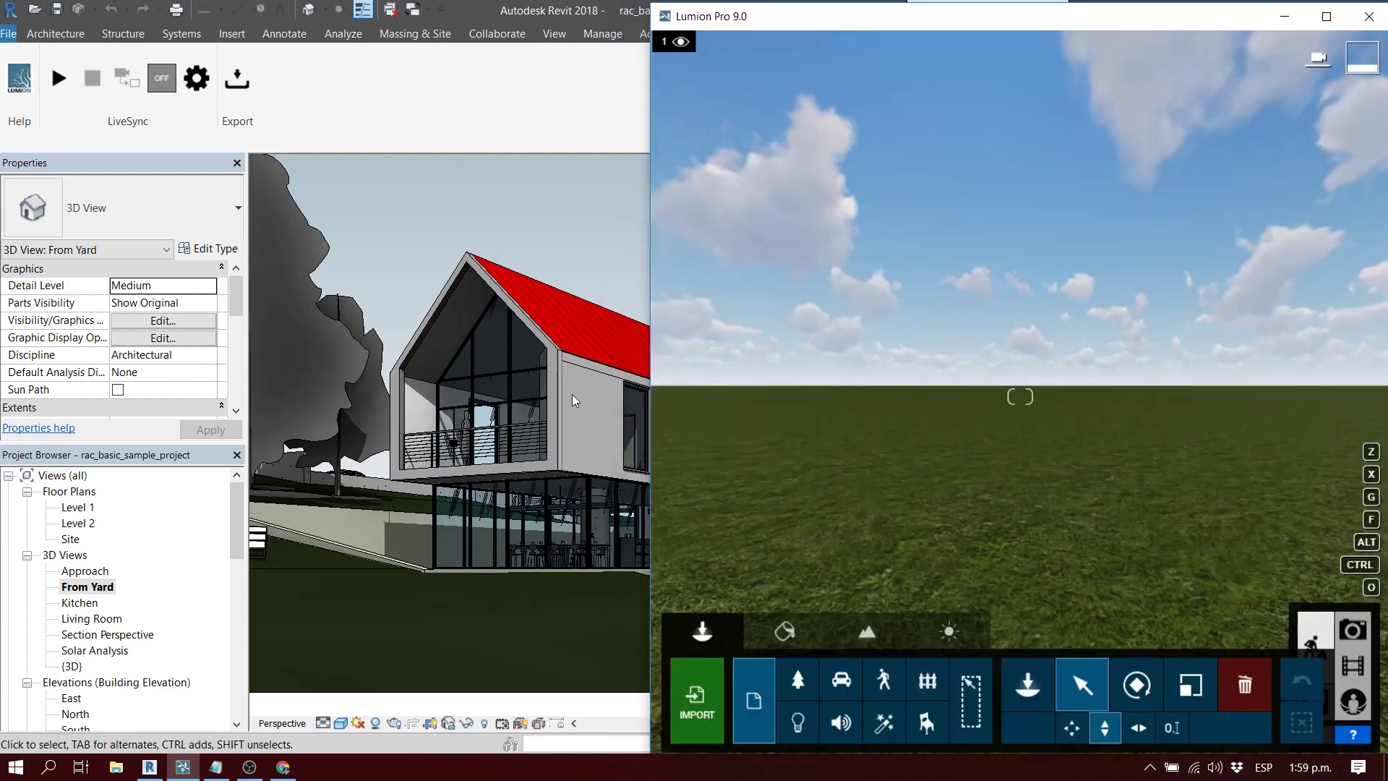
Step: Switch to Revit and resize its window to fill the left half of the display beside Lumion
left_click(625, 12)
left_click(1356, 11)
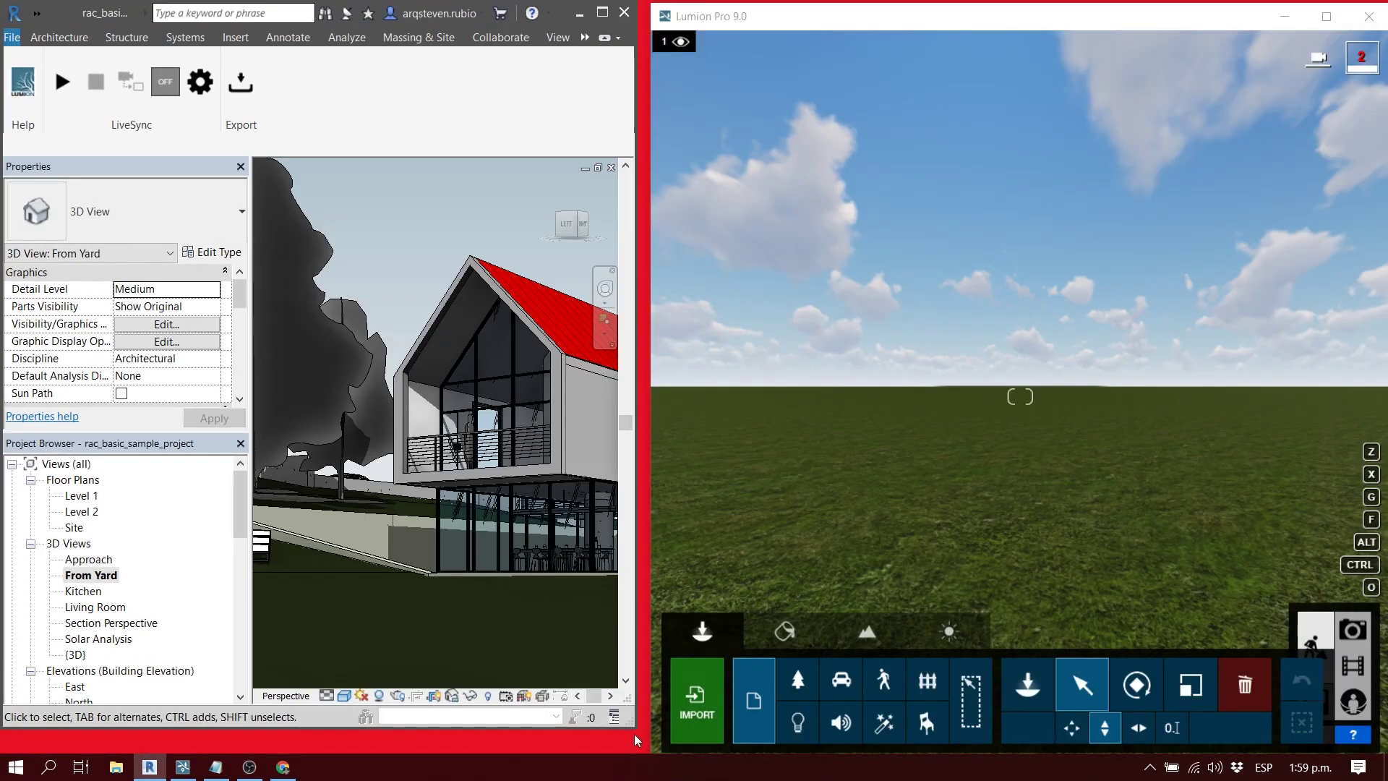
left_click_drag(634, 728, 676, 750)
Step: Frame the house in the From Yard view and start LiveSync to send the project to Lumion
scroll(477, 538, "down", 4)
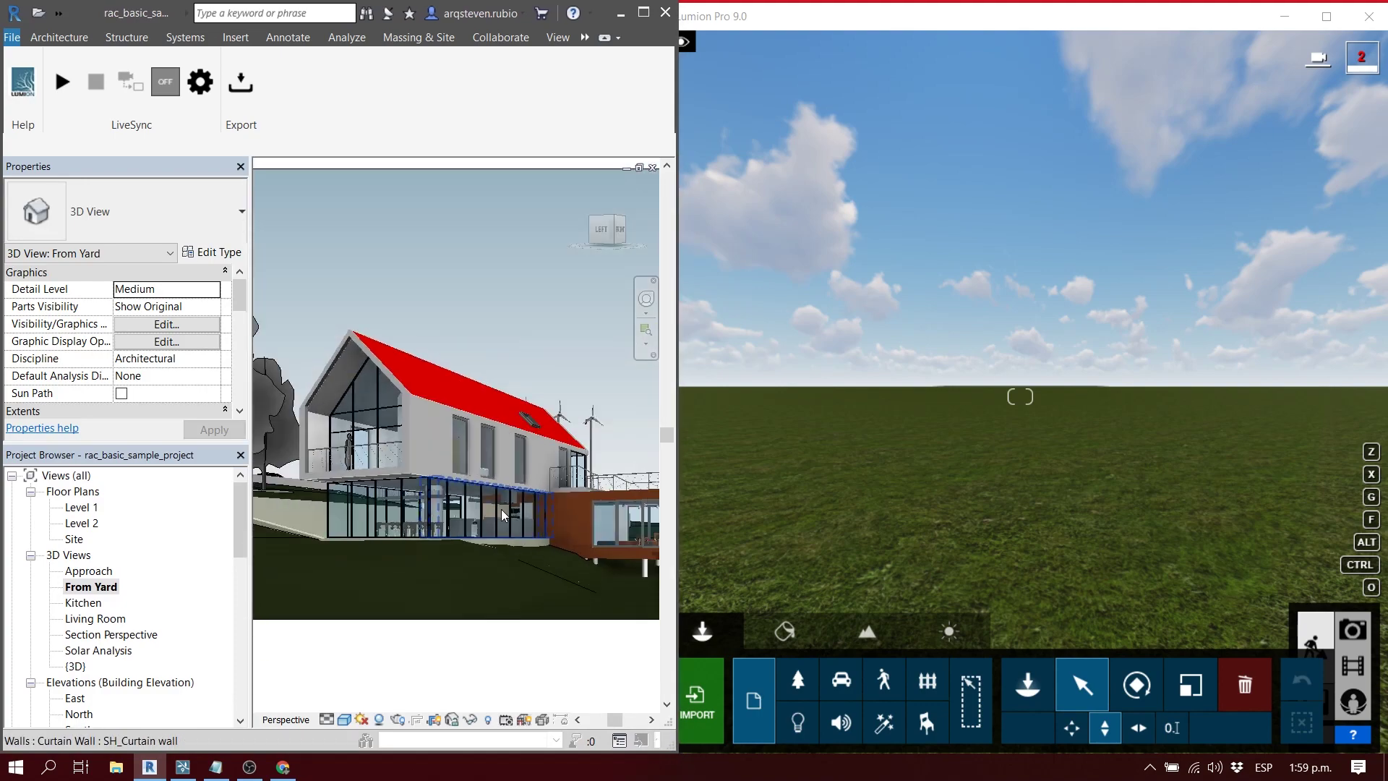
middle_click_drag(477, 538, 391, 566)
scroll(506, 542, "up", 2)
middle_click_drag(466, 513, 485, 502)
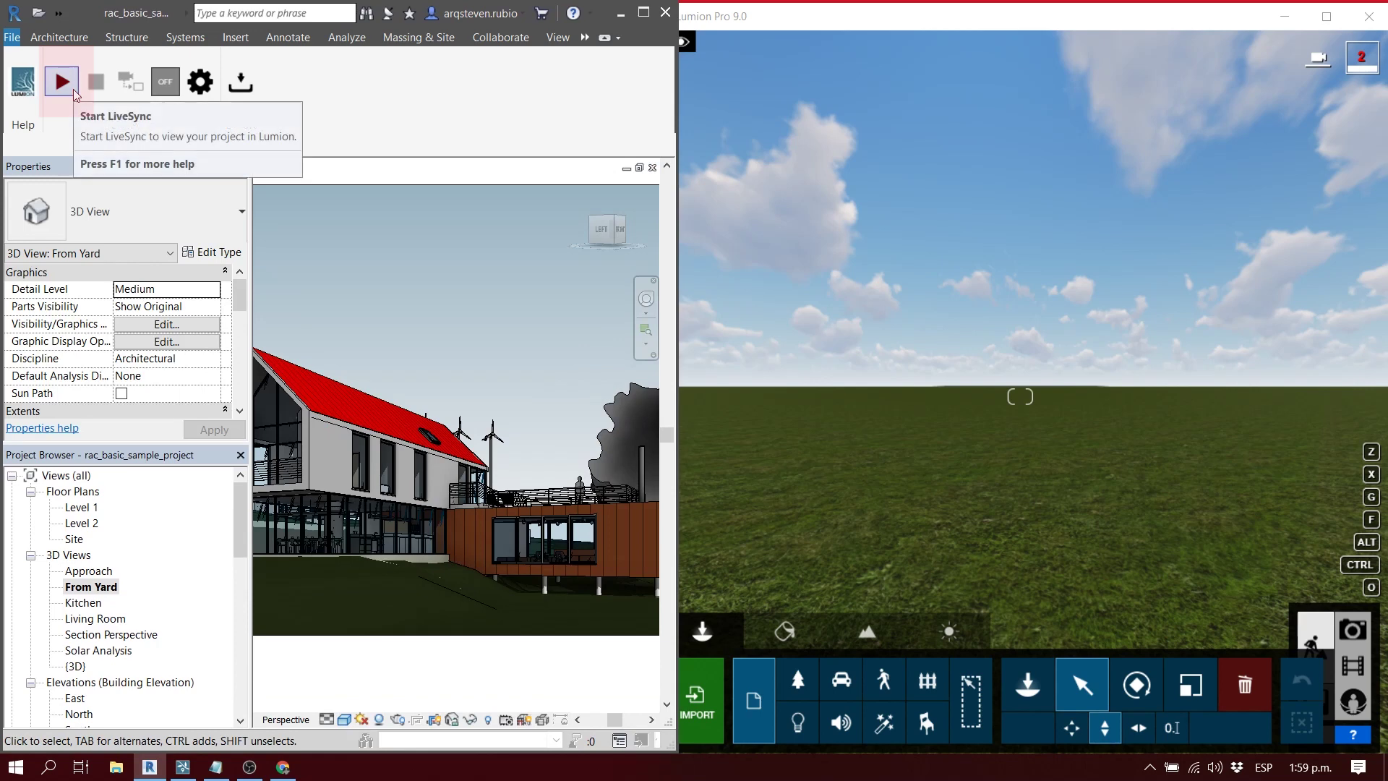
left_click(61, 83)
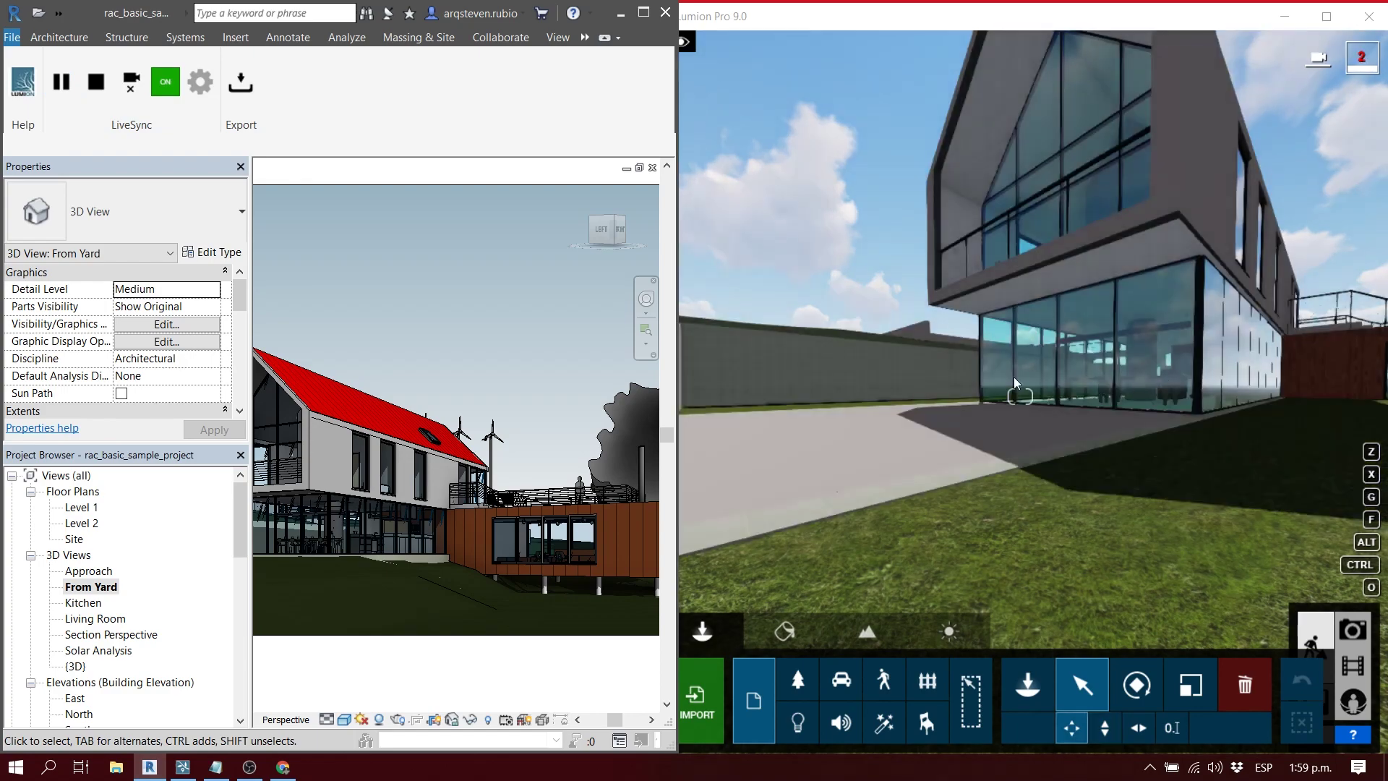
Step: Inspect the synced house in Lumion from farther back, with its gable end and side wing in view
left_click(944, 349)
key("s")
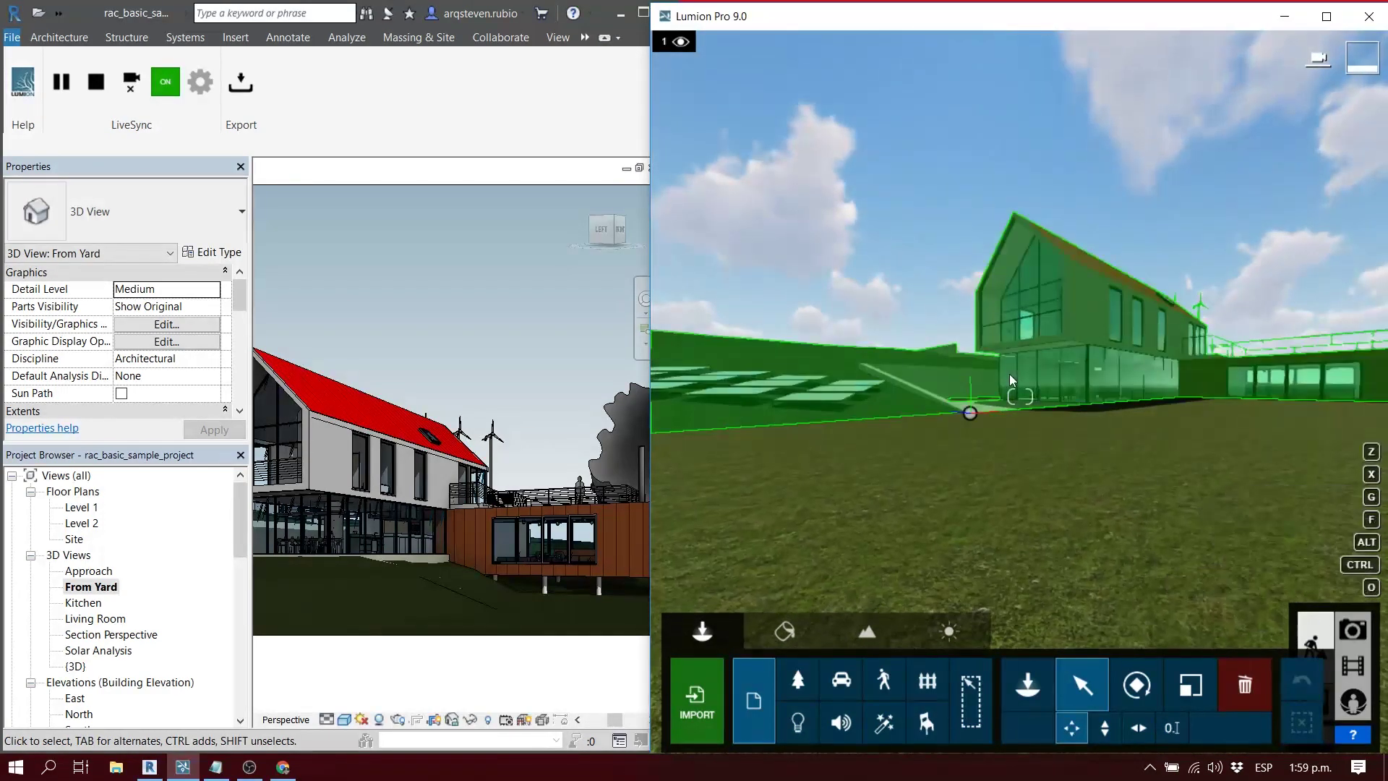
key("w")
right_click_drag(1012, 319, 1077, 354)
Step: Orbit the From Yard view in Revit toward the front of the house and compare the camera in Lumion
left_click(522, 491)
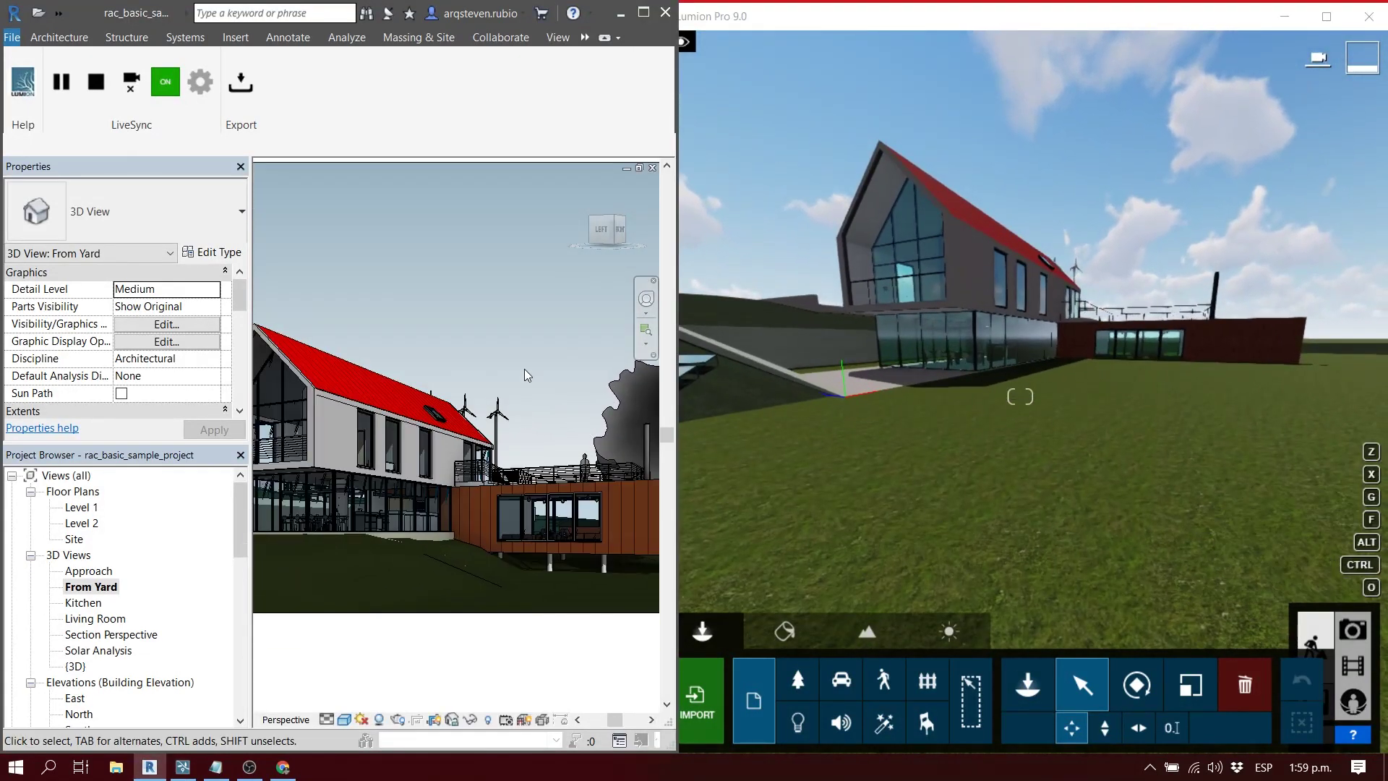
right_click(477, 441)
left_click(465, 339)
middle_click_drag(428, 387, 503, 461)
middle_click_drag(619, 496, 424, 503)
middle_click_drag(544, 507, 435, 491)
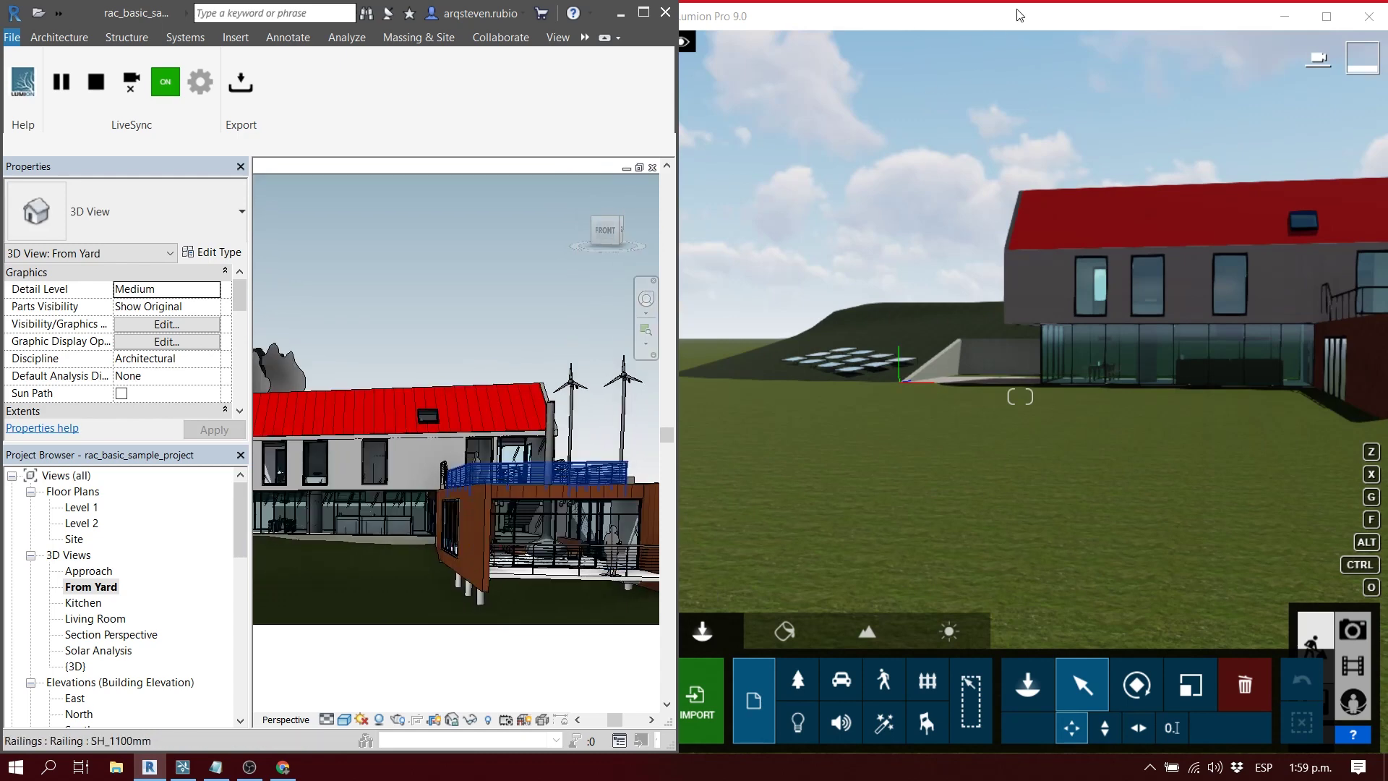
left_click(1043, 20)
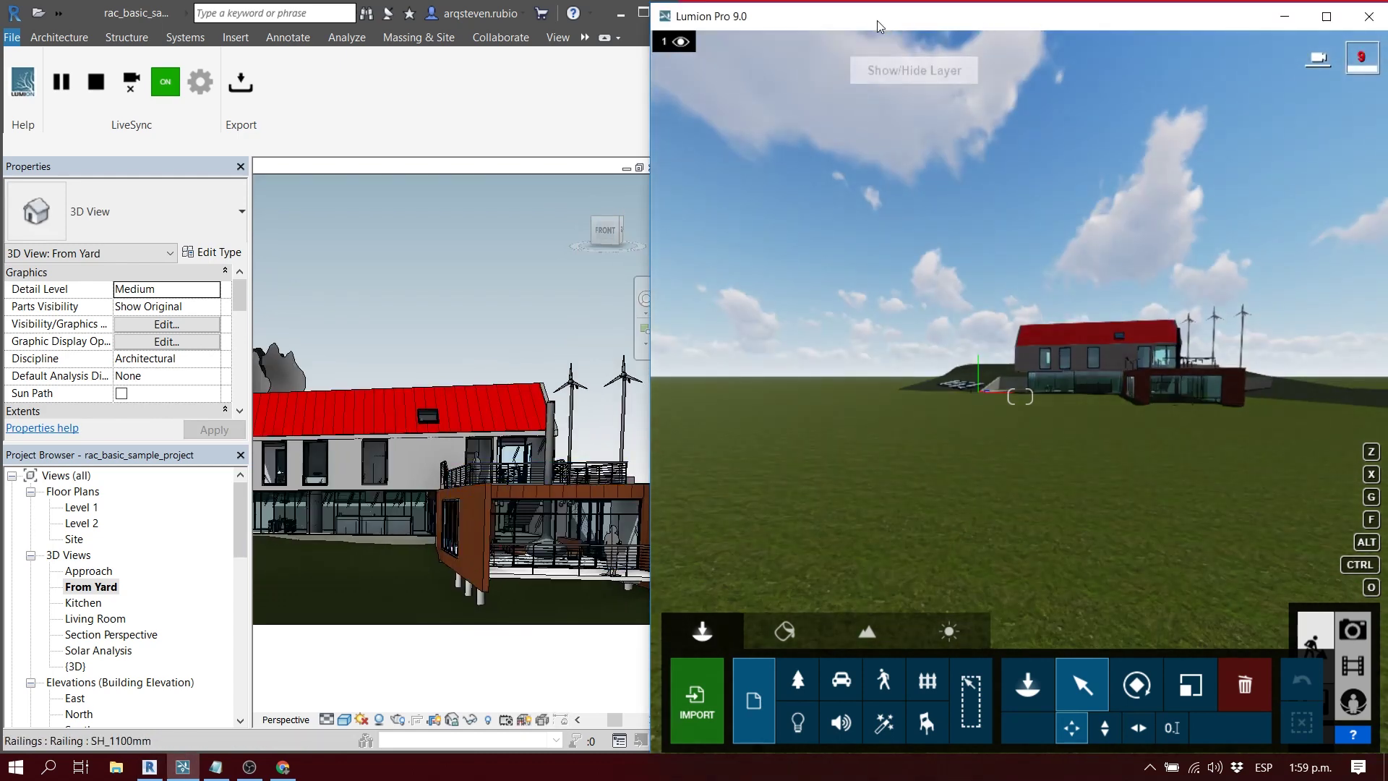
mouse_move(888, 18)
left_mouse_down()
mouse_move(867, 18)
mouse_move(889, 20)
left_mouse_up()
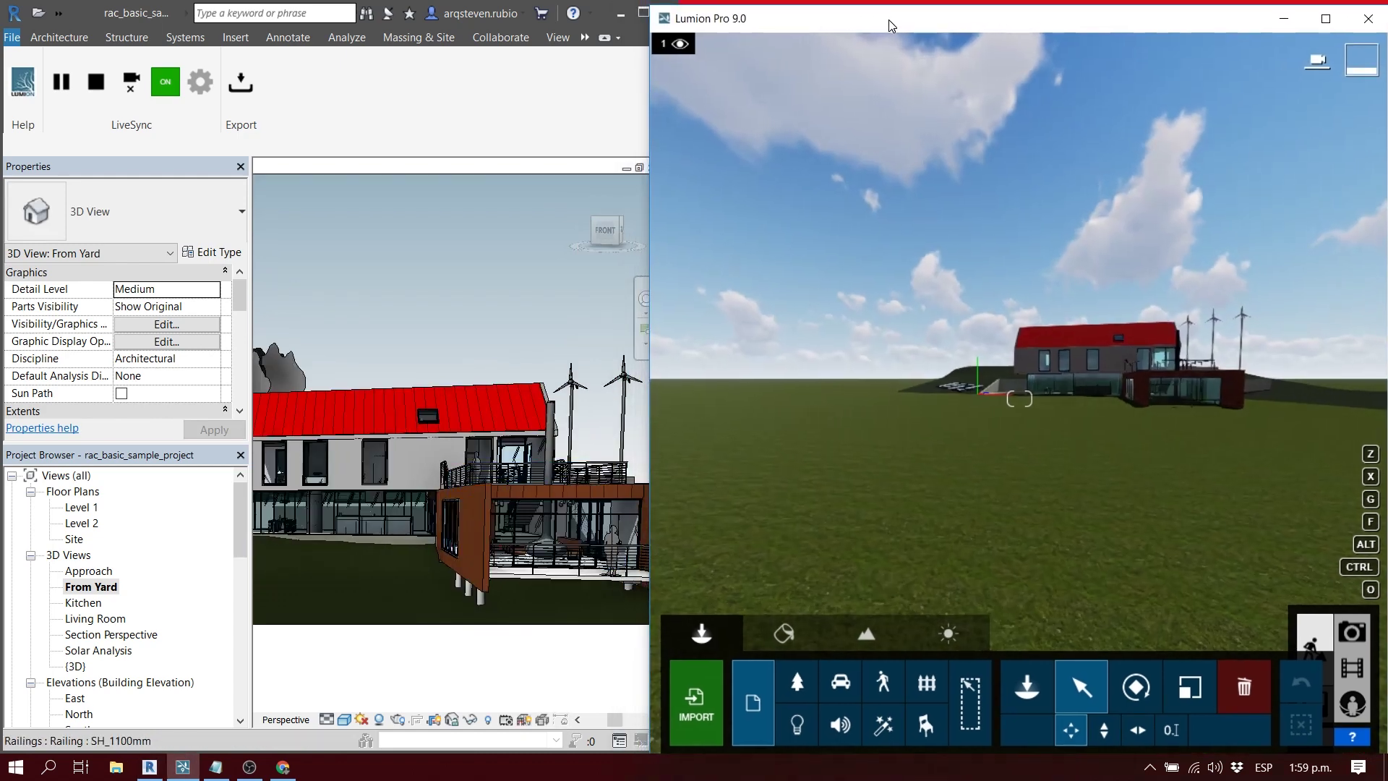
Step: Raise the From Yard camera in Revit to an aerial angle over the roof and terrace, synchronizing it with Lumion
left_click(341, 611)
scroll(507, 568, "up", 5)
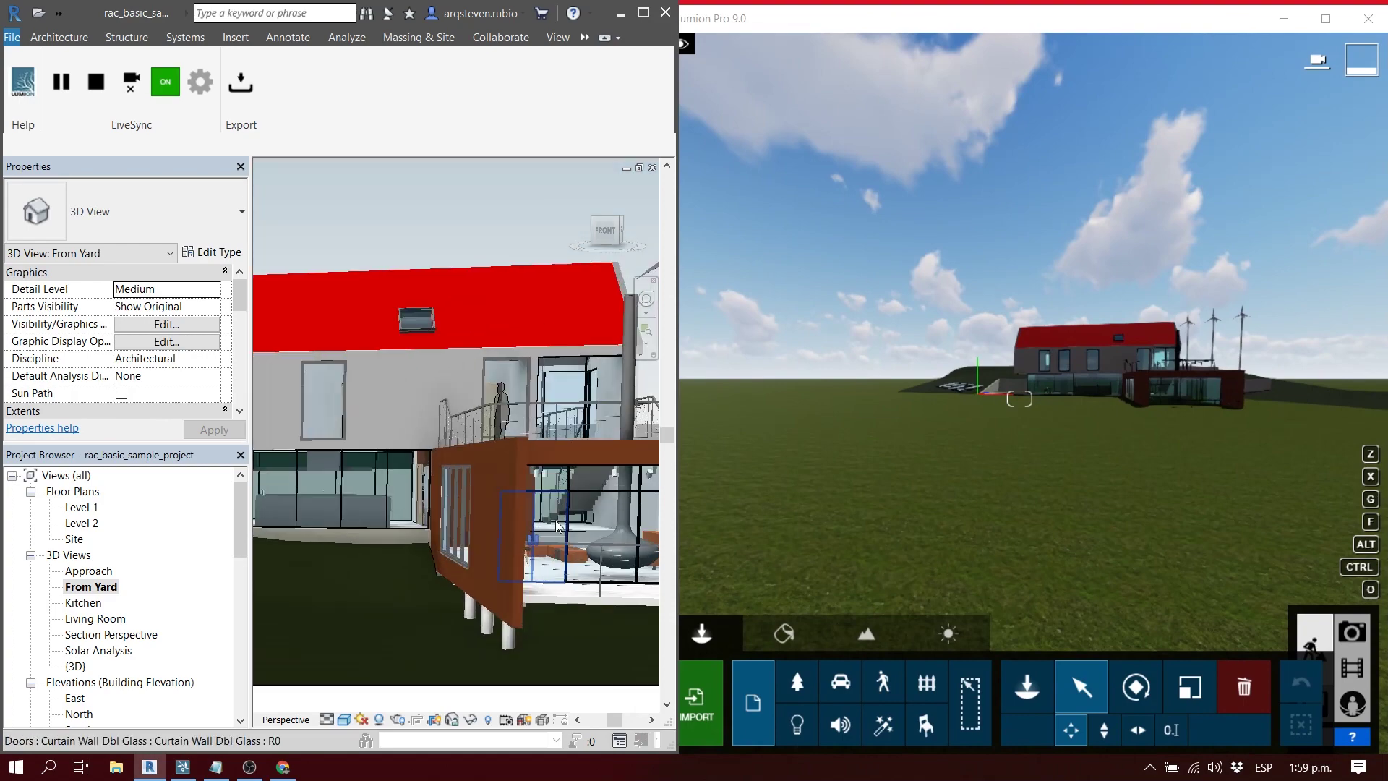
scroll(495, 515, "up", 4)
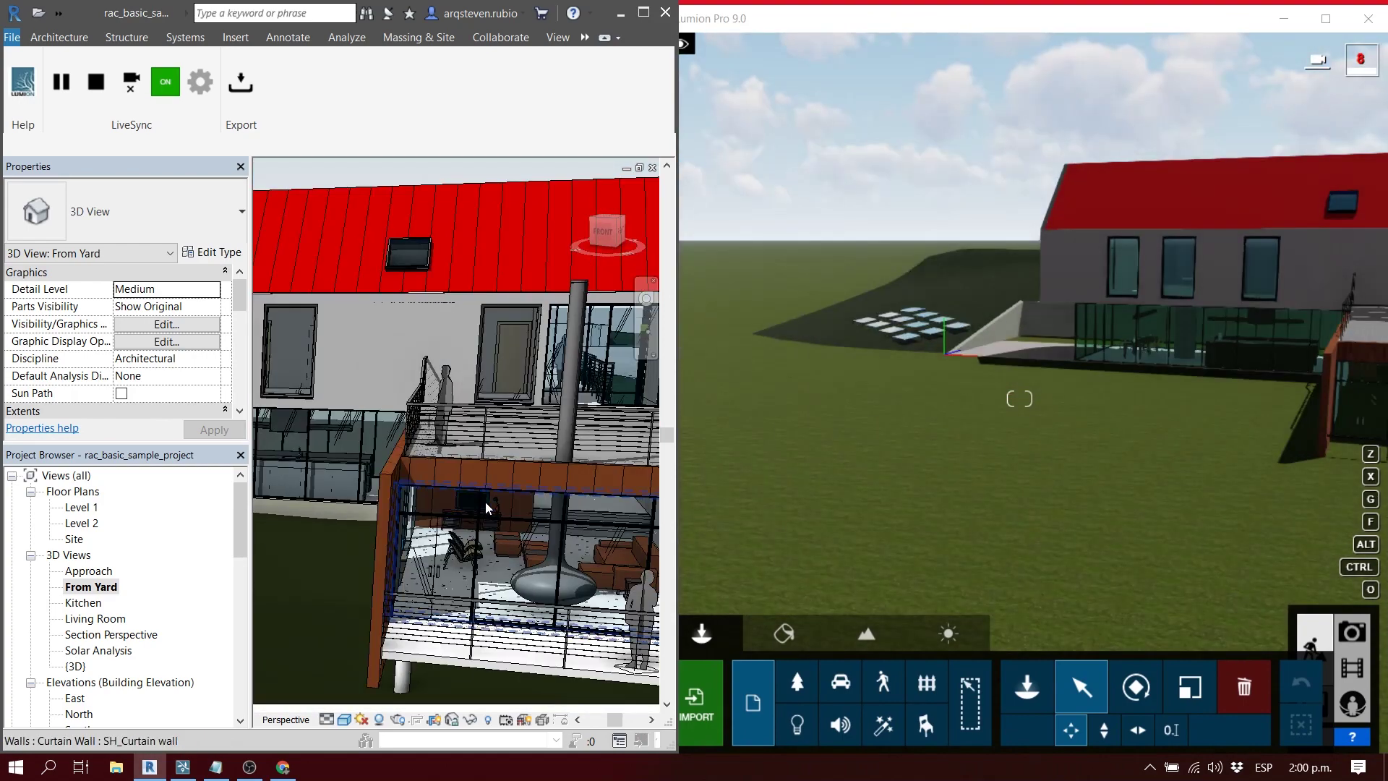
middle_click_drag(484, 501, 462, 504)
scroll(469, 511, "down", 7)
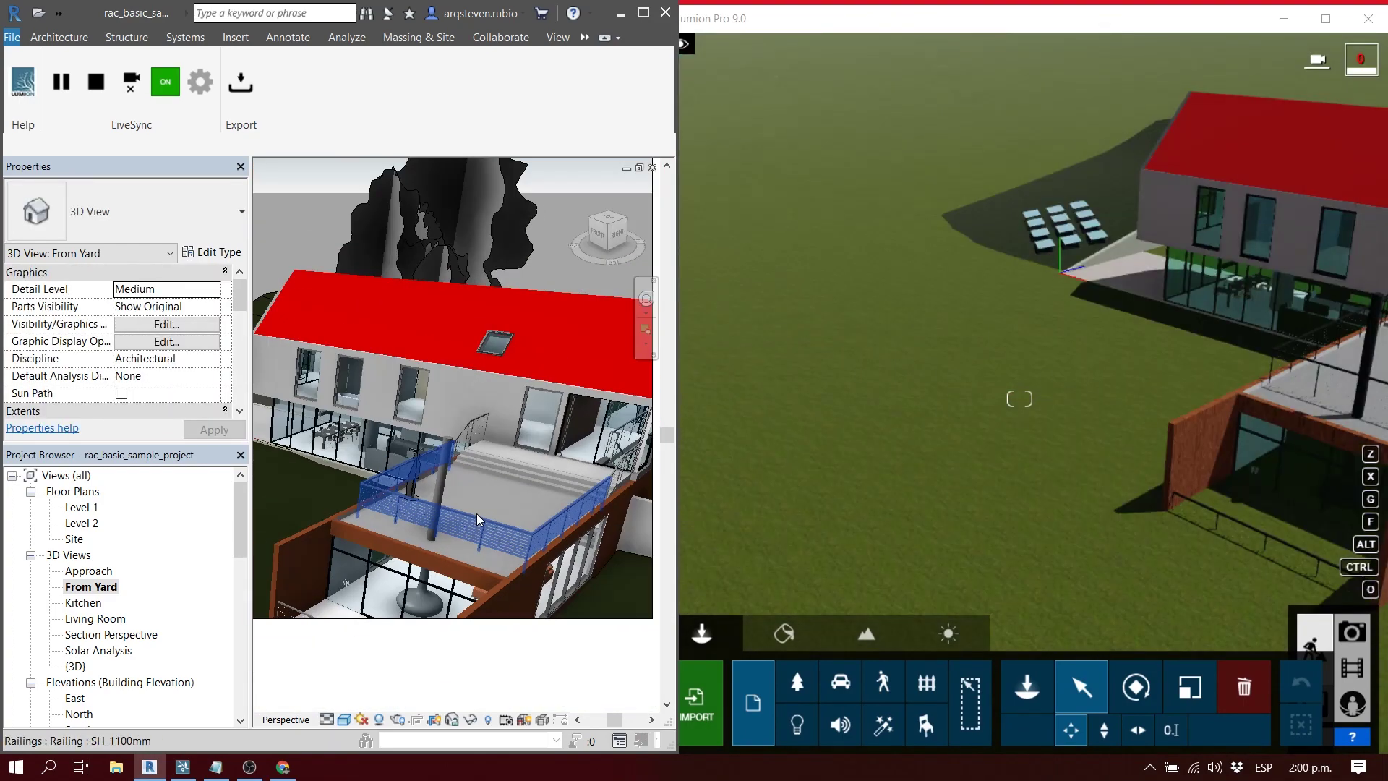
middle_click_drag(476, 513, 546, 558, "shift")
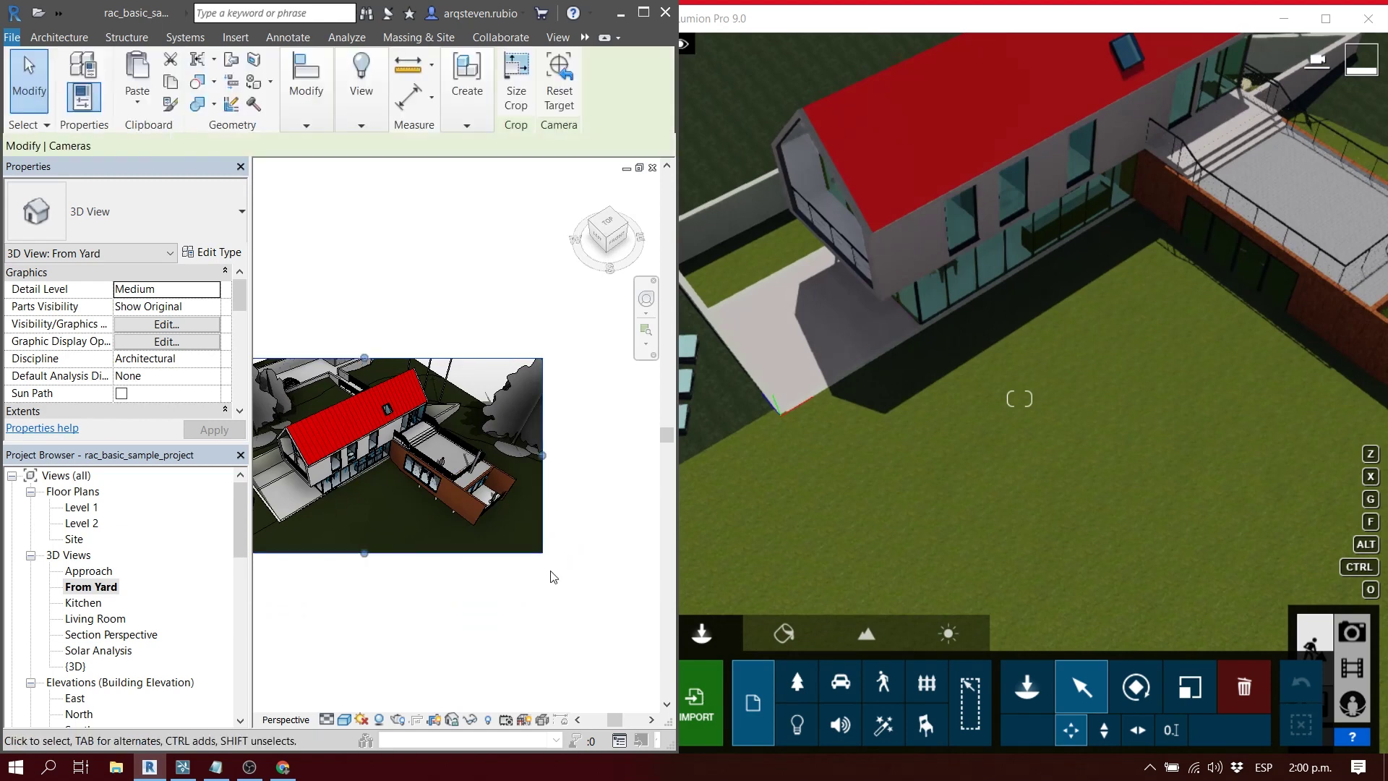
Step: Enlarge the From Yard view's crop region by extending its bottom, right and top edges outward around the house
left_click(542, 558)
left_click_drag(362, 553, 364, 619)
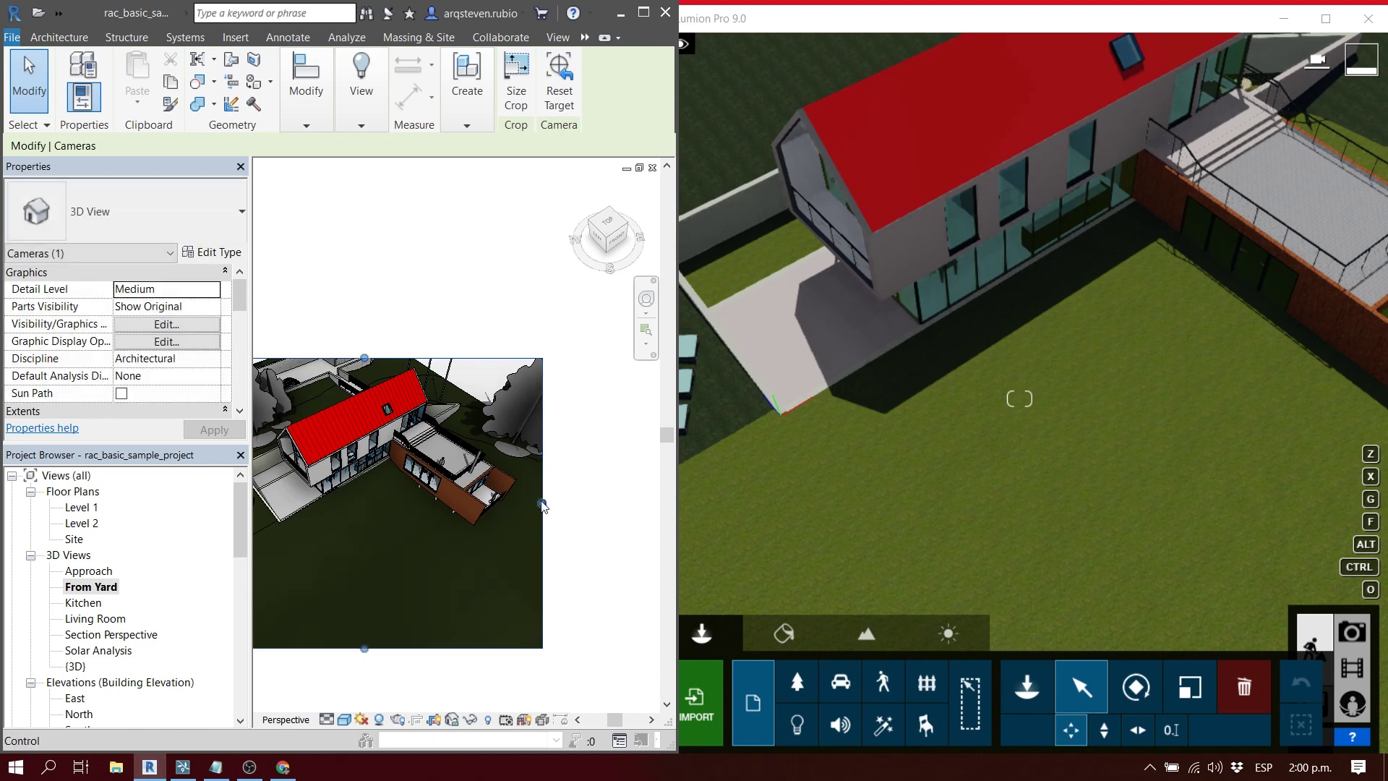
left_click_drag(541, 497, 631, 493)
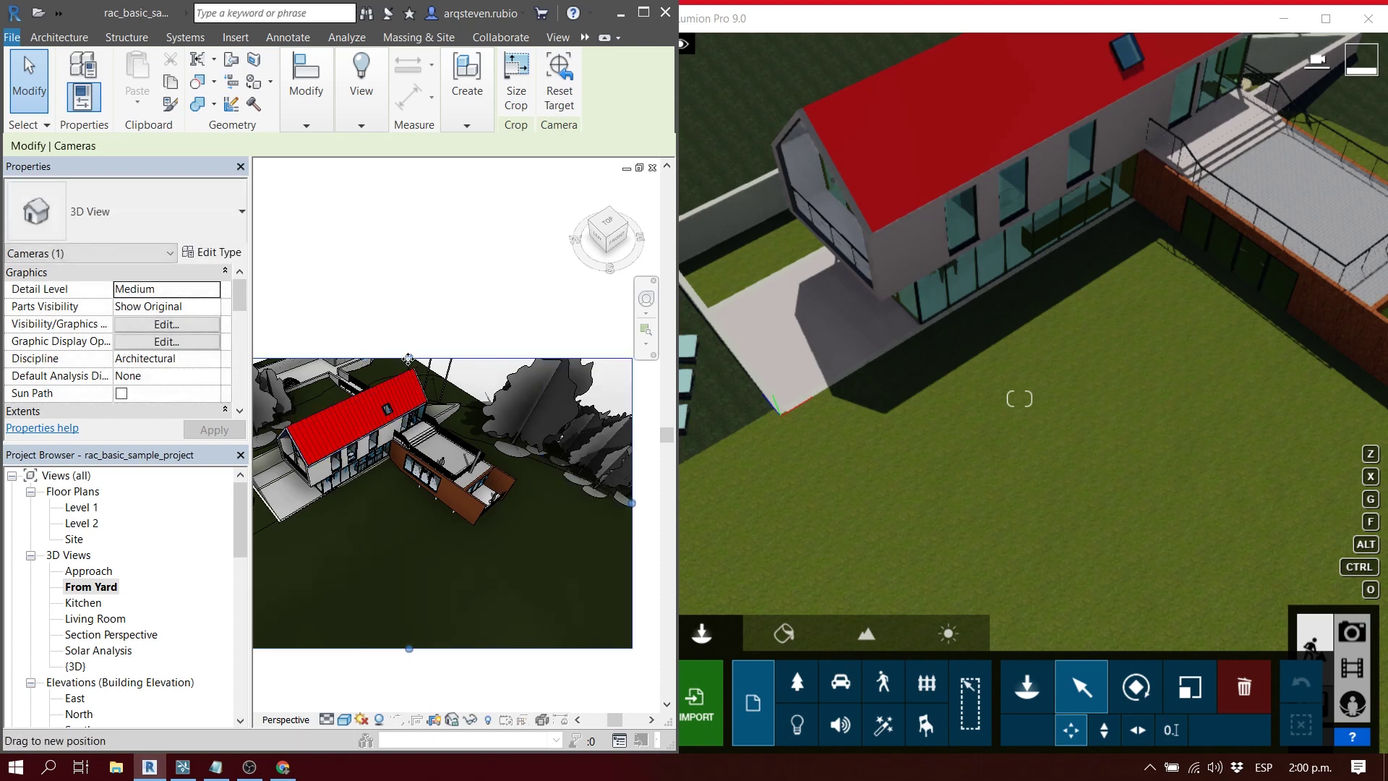
left_click_drag(409, 358, 415, 238)
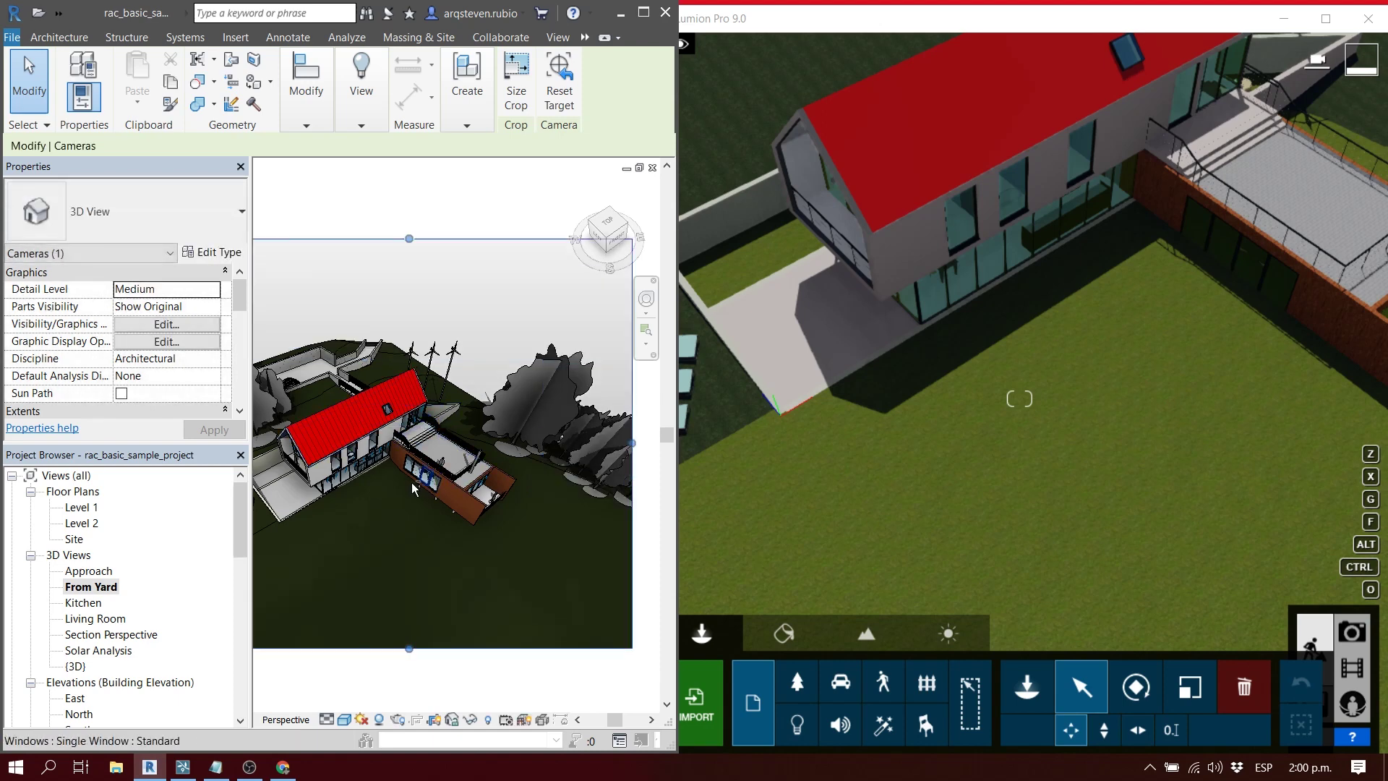
Step: Open the layer assembly of the house's SG Metal Panels roof type in Revit with its section preview shown
mouse_move(410, 483)
middle_mouse_down("shift")
mouse_move(400, 456)
mouse_move(438, 481)
middle_mouse_up("shift")
scroll(438, 481, "up", 2)
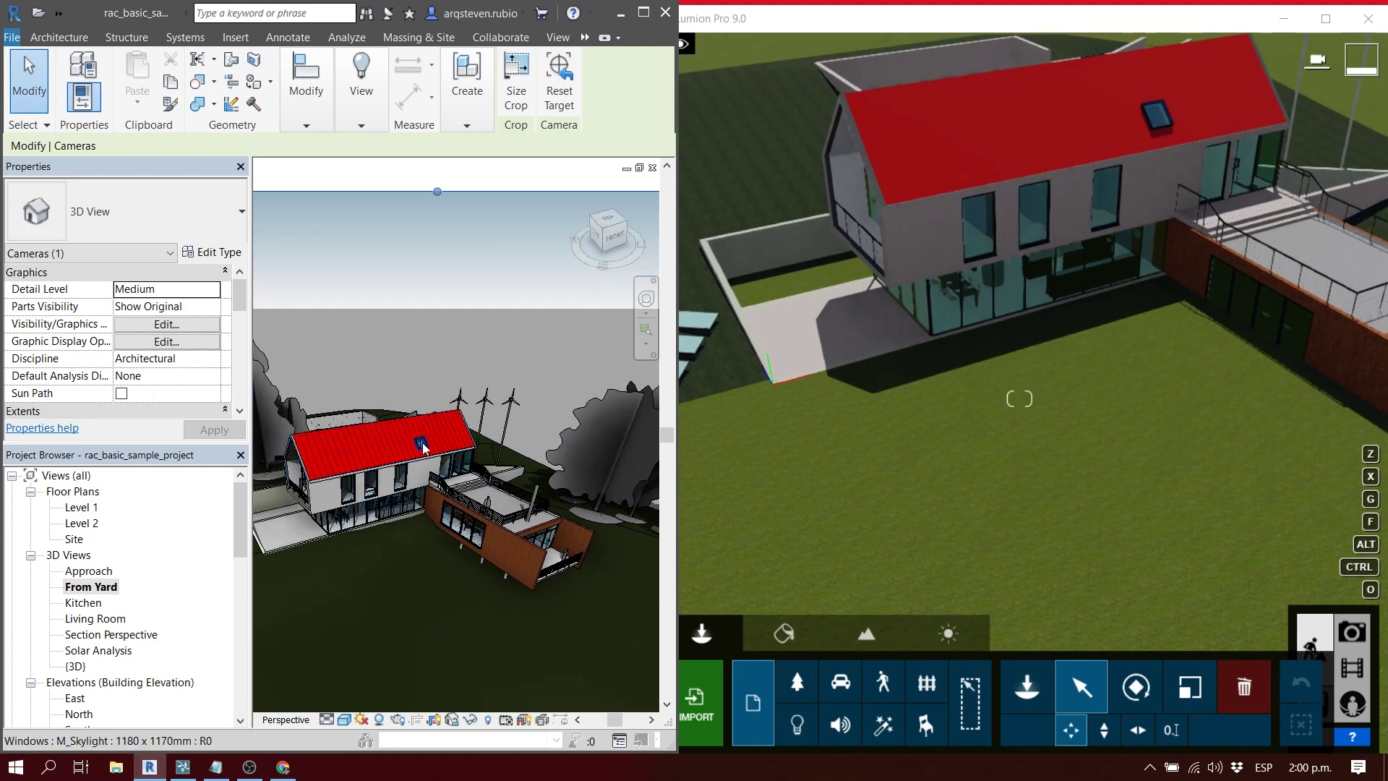
left_click(367, 453)
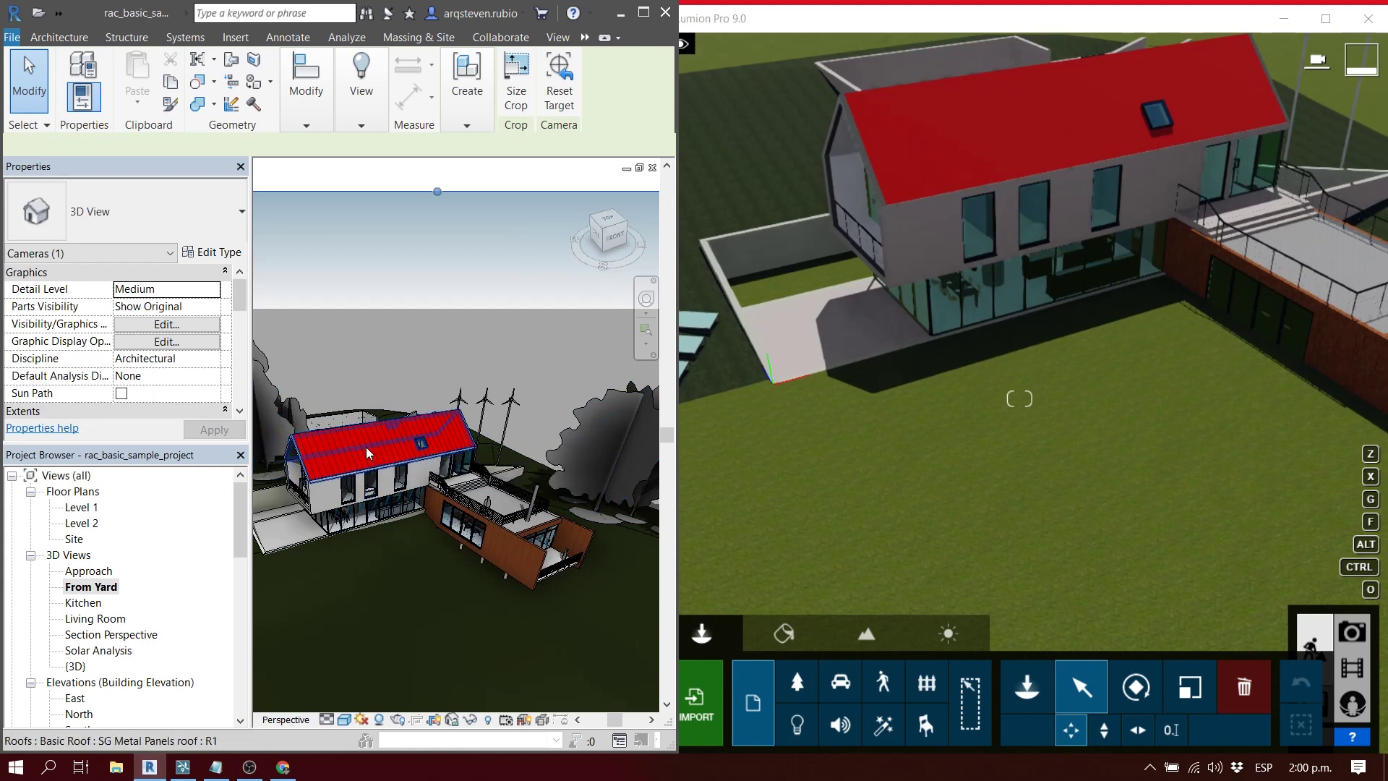
left_click(210, 253)
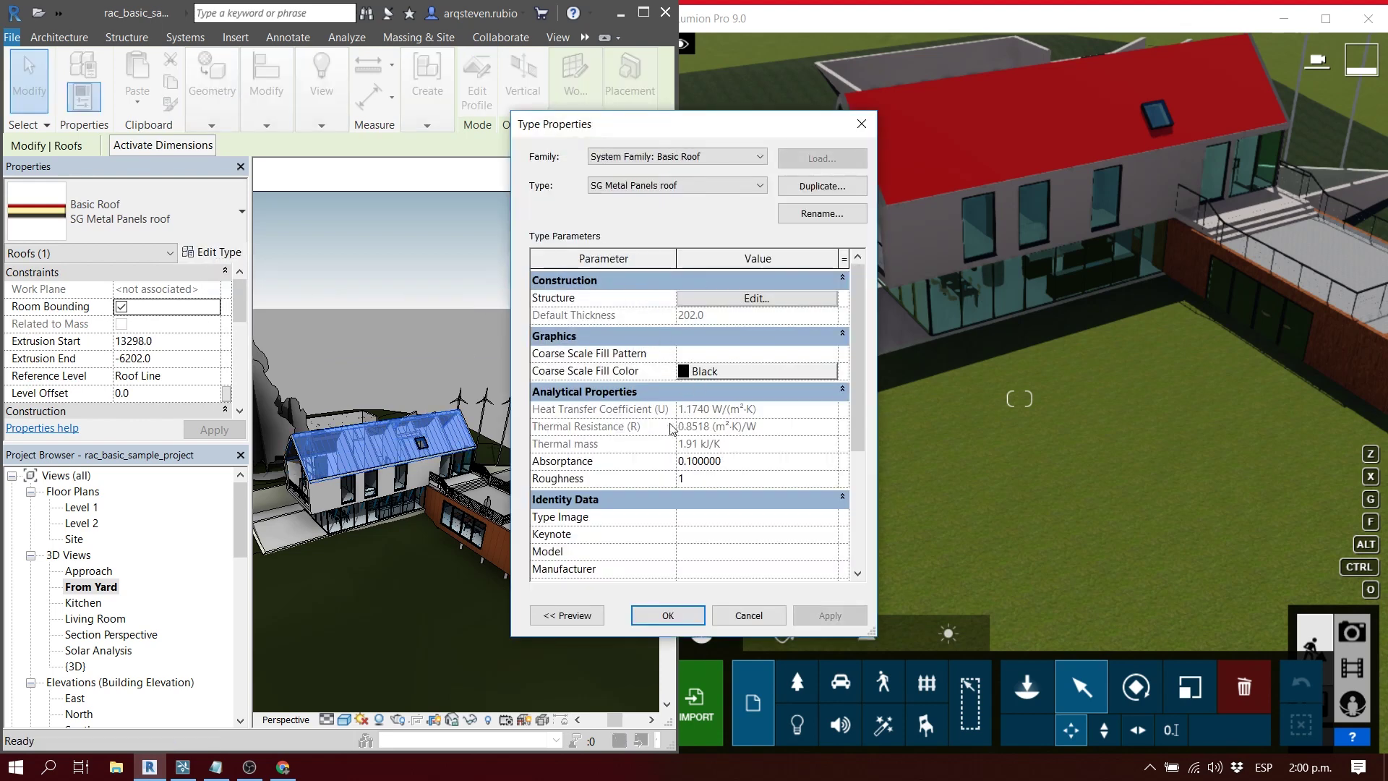
left_click(722, 297)
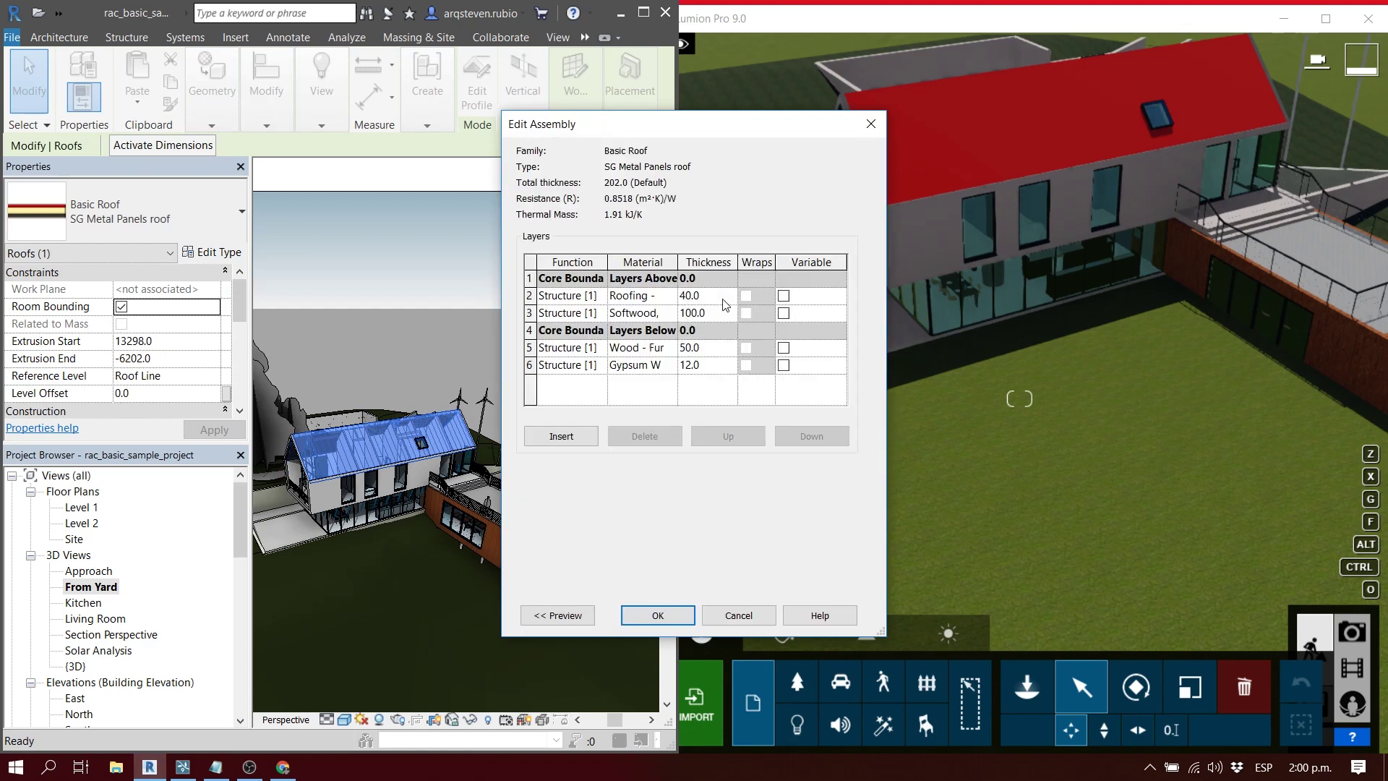
left_click(665, 299)
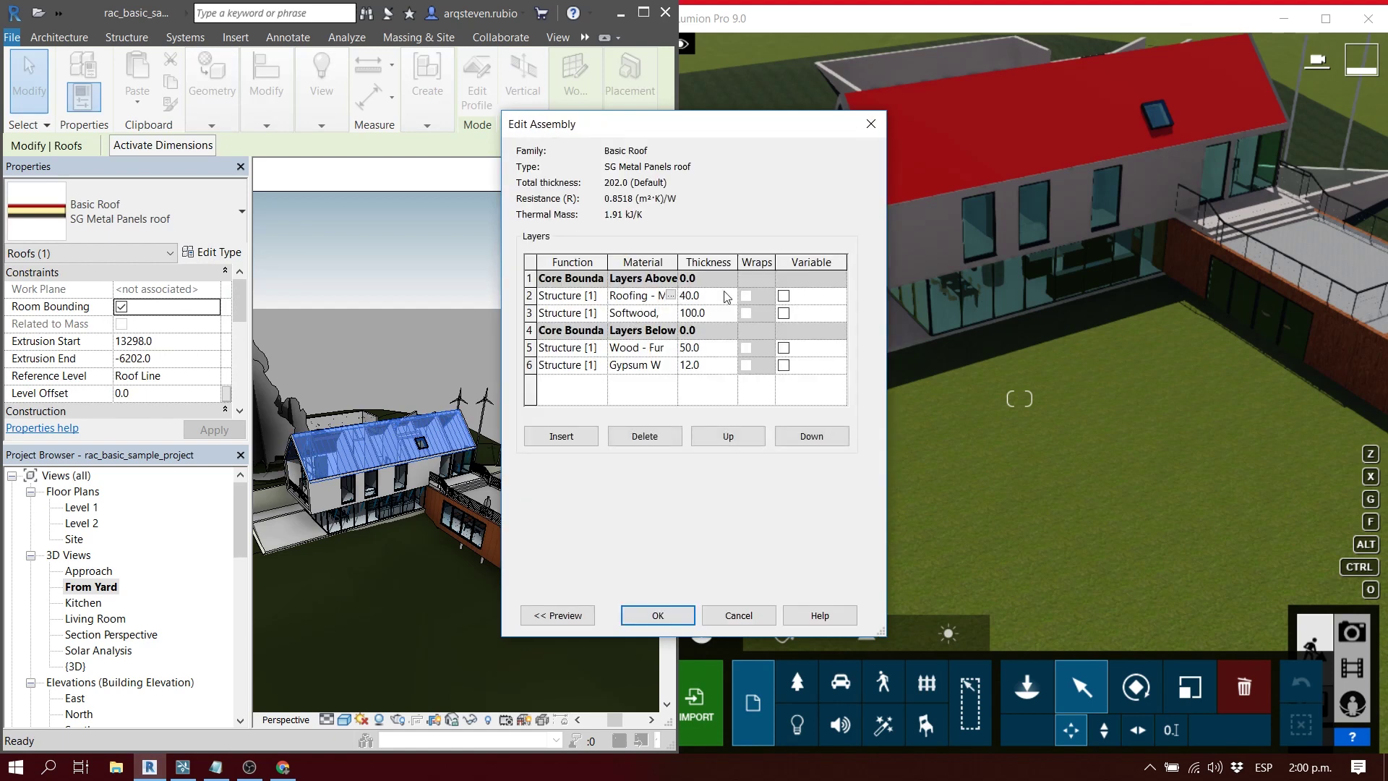
left_click(557, 615)
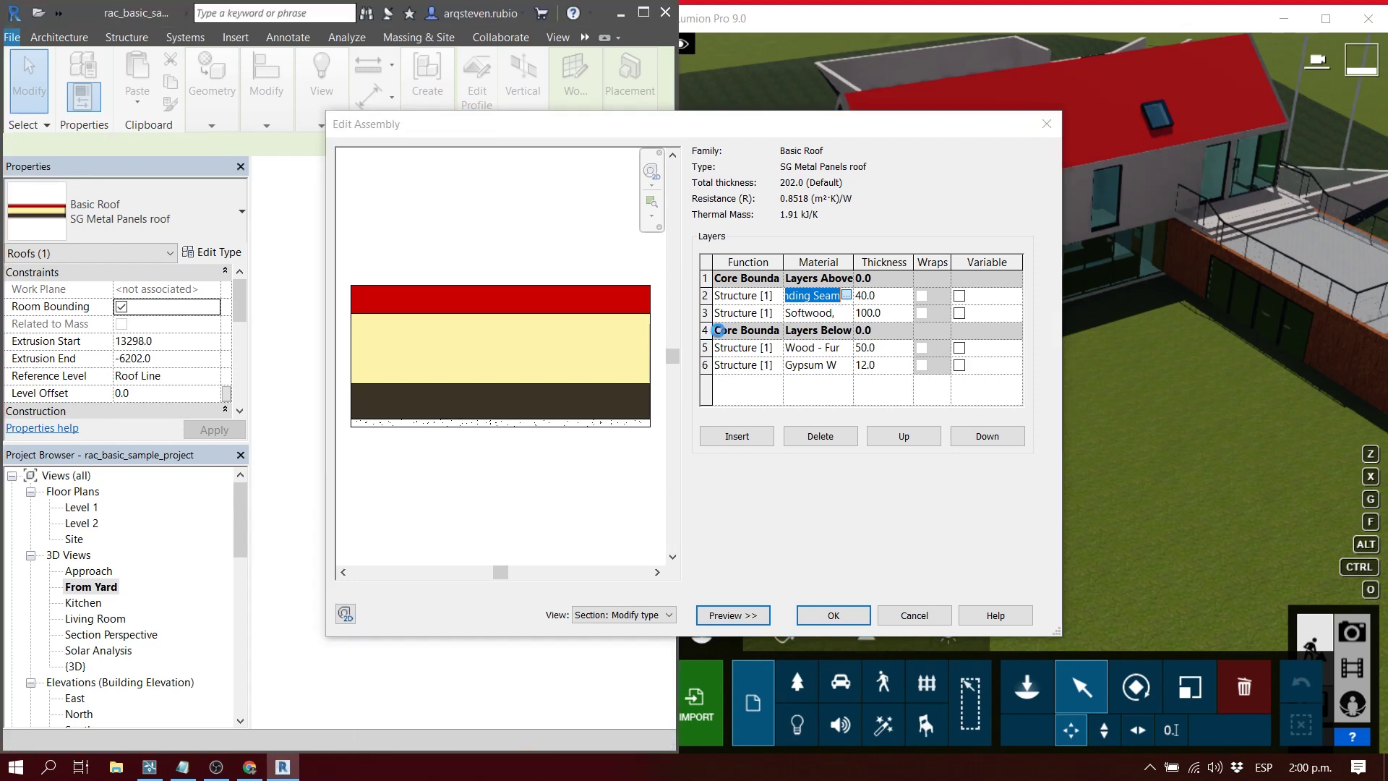
Step: Assign Silver Aluminium as the material of the roof's 40 mm top layer and apply the type change
scroll(554, 526, "down", 3)
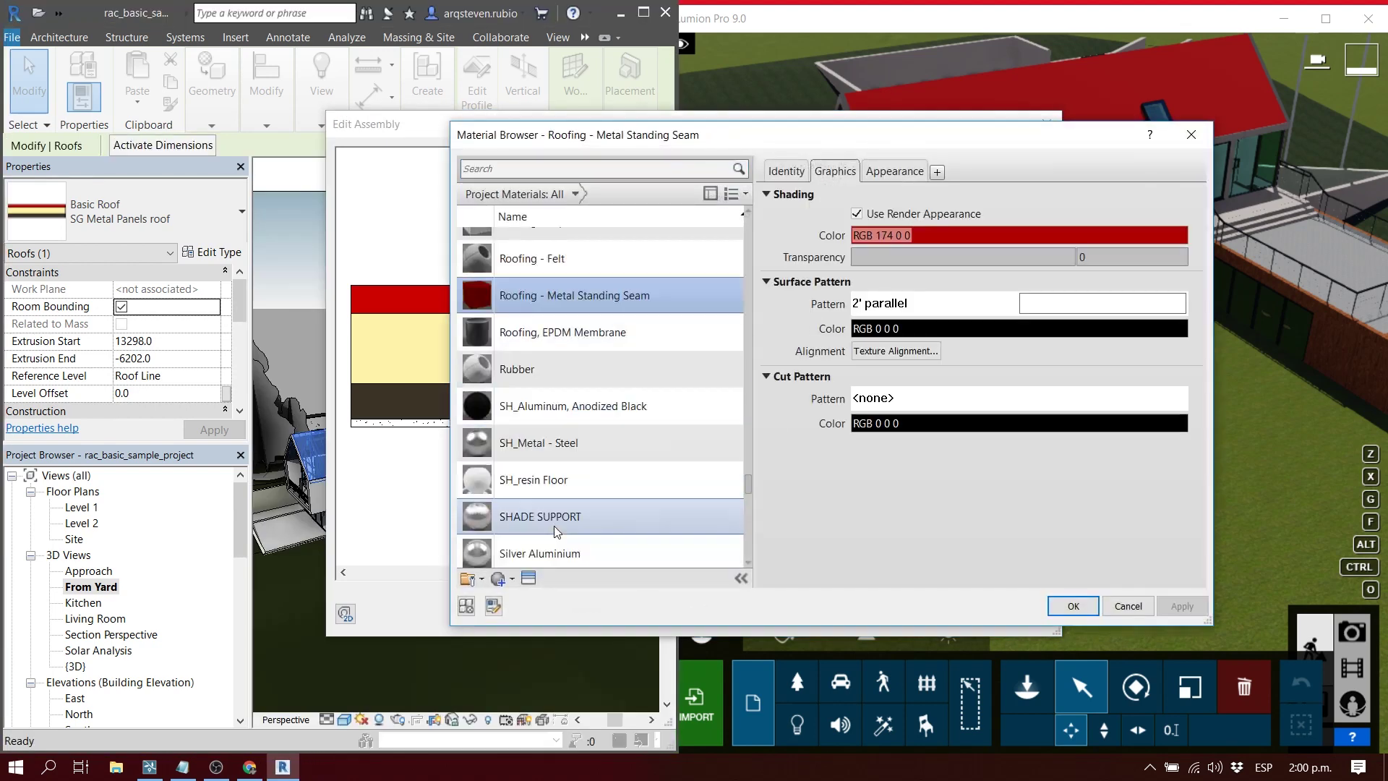
left_click(570, 449)
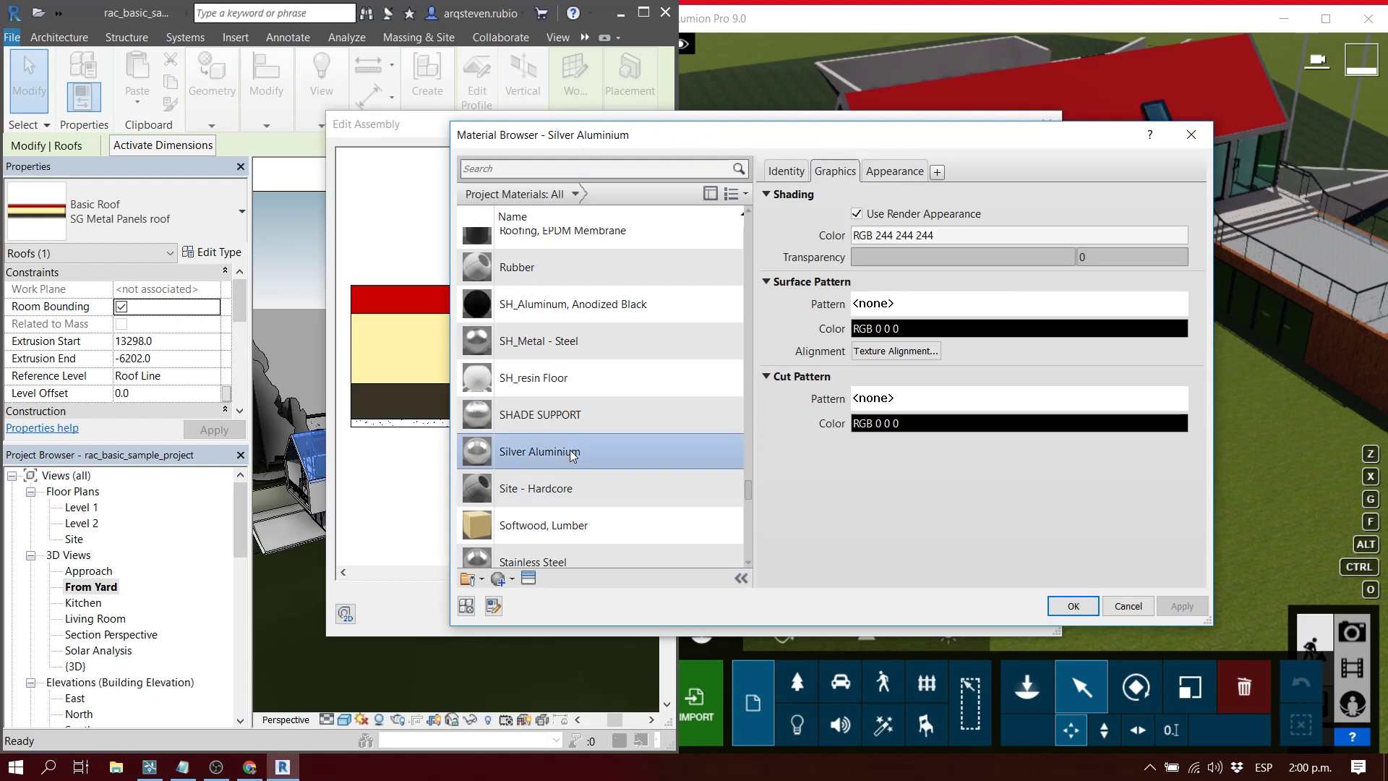
left_click(1073, 607)
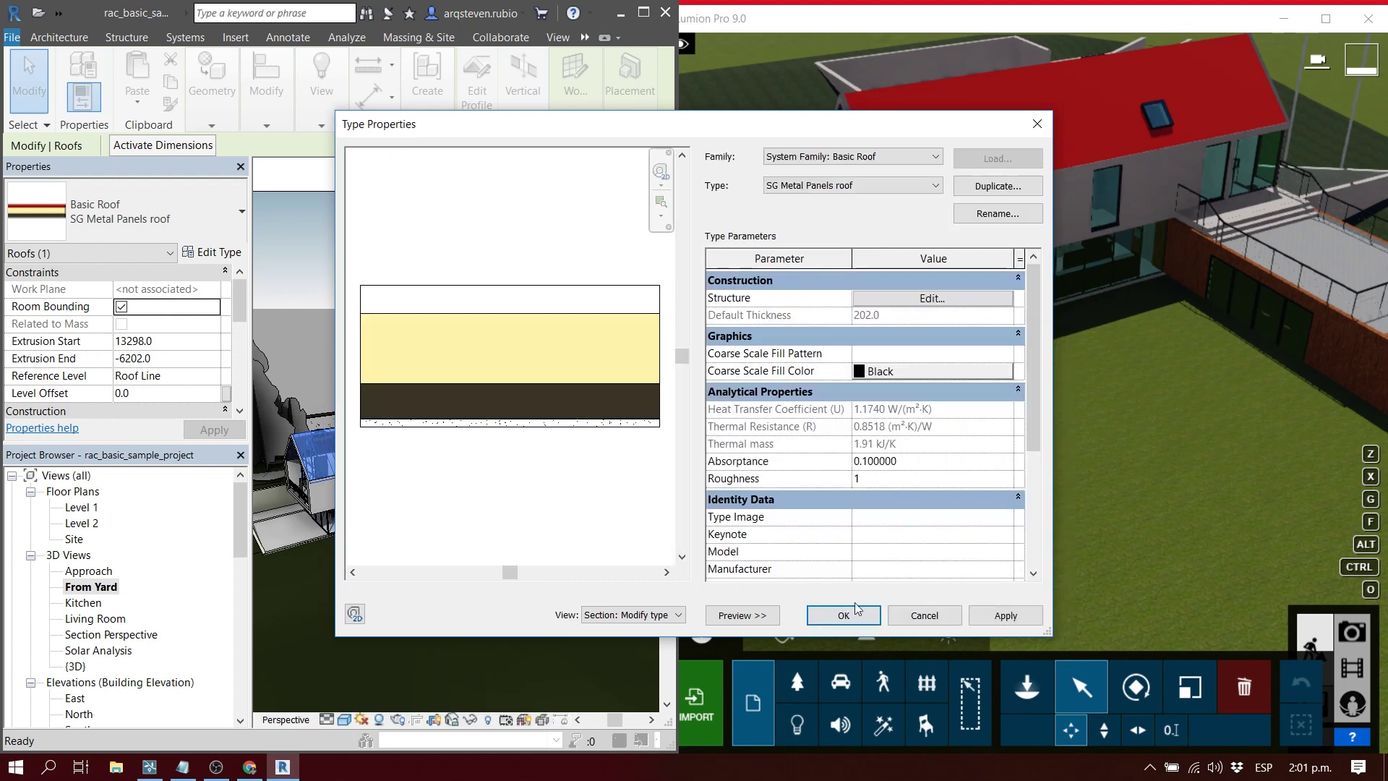
left_click(866, 618)
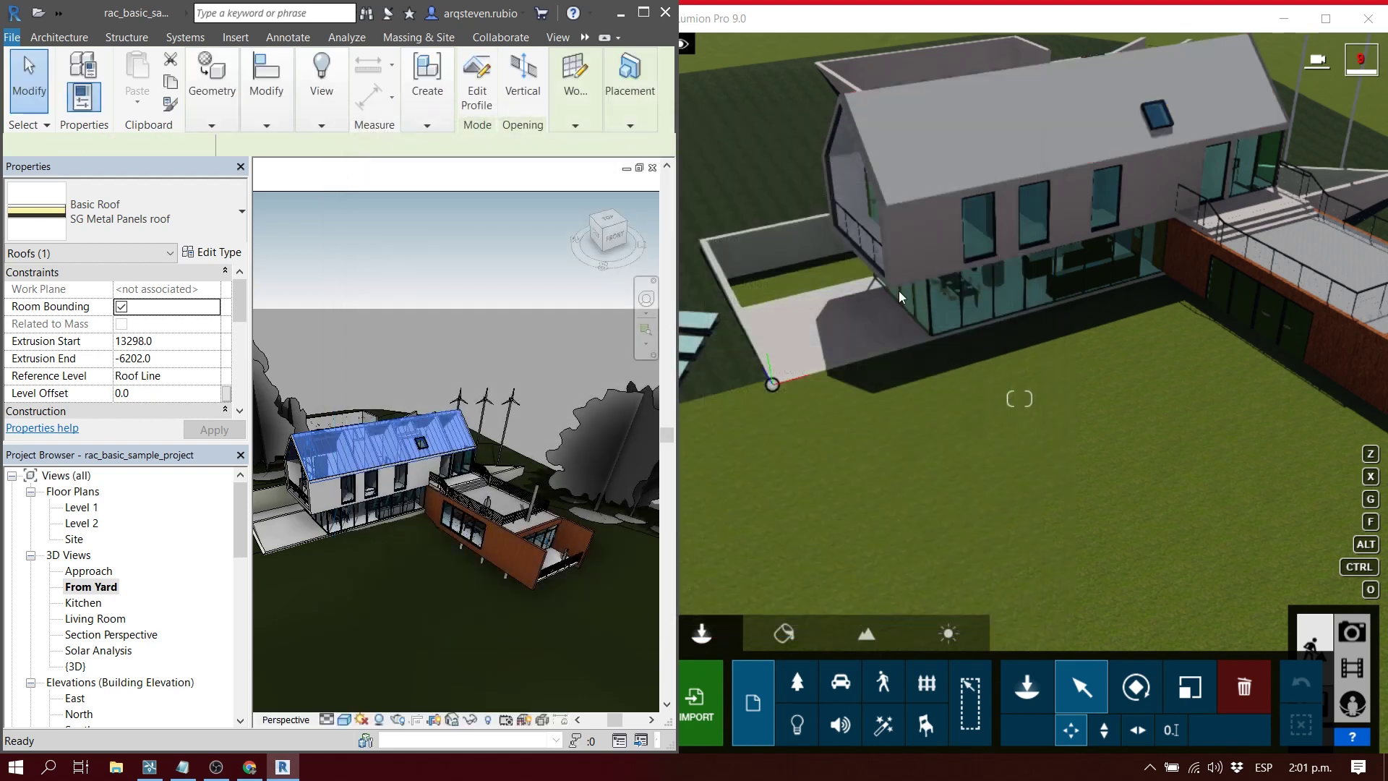
Step: Deselect the roof in Revit and inspect its updated material in Lumion from close to the house front
scroll(404, 481, "up", 6)
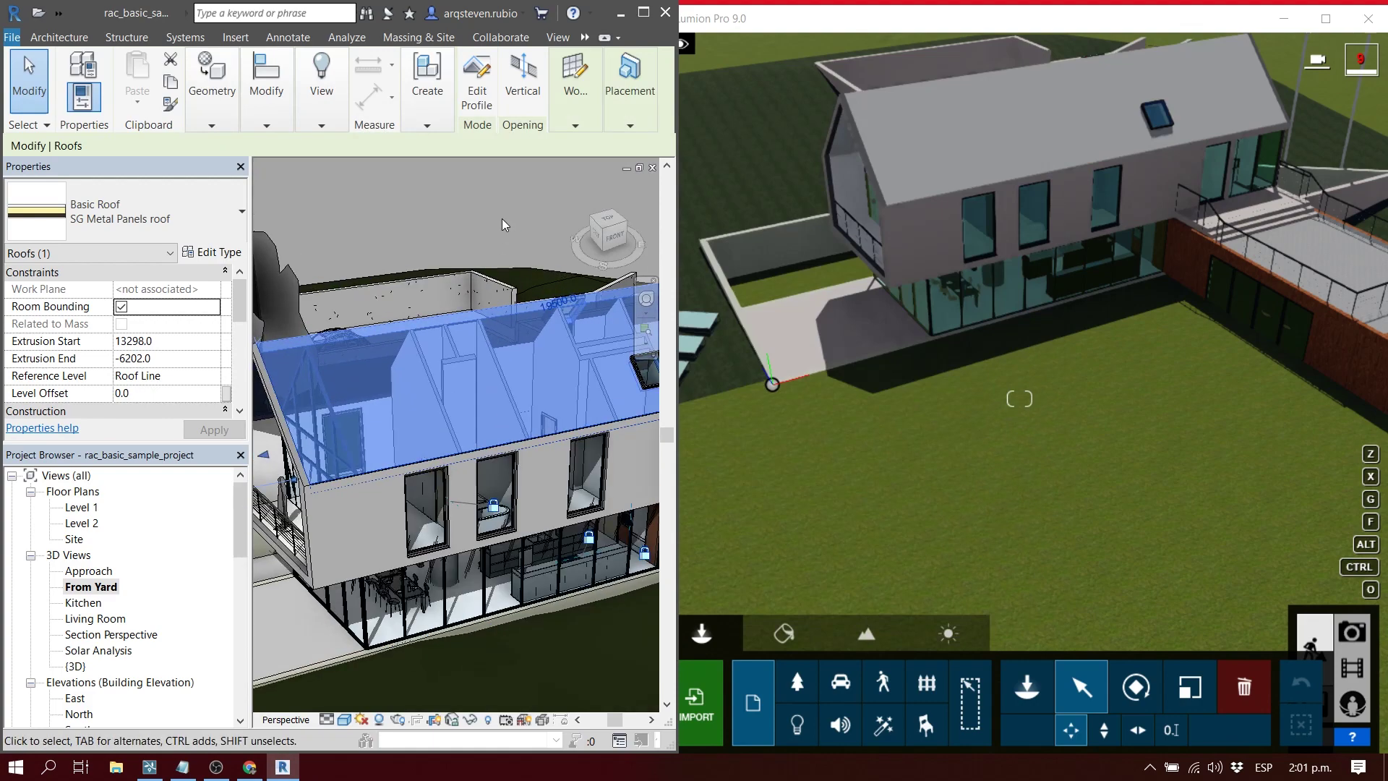
left_click(501, 218)
right_click_drag(944, 126, 944, 80)
right_click_drag(945, 282, 1040, 220)
scroll(891, 312, "up", 6)
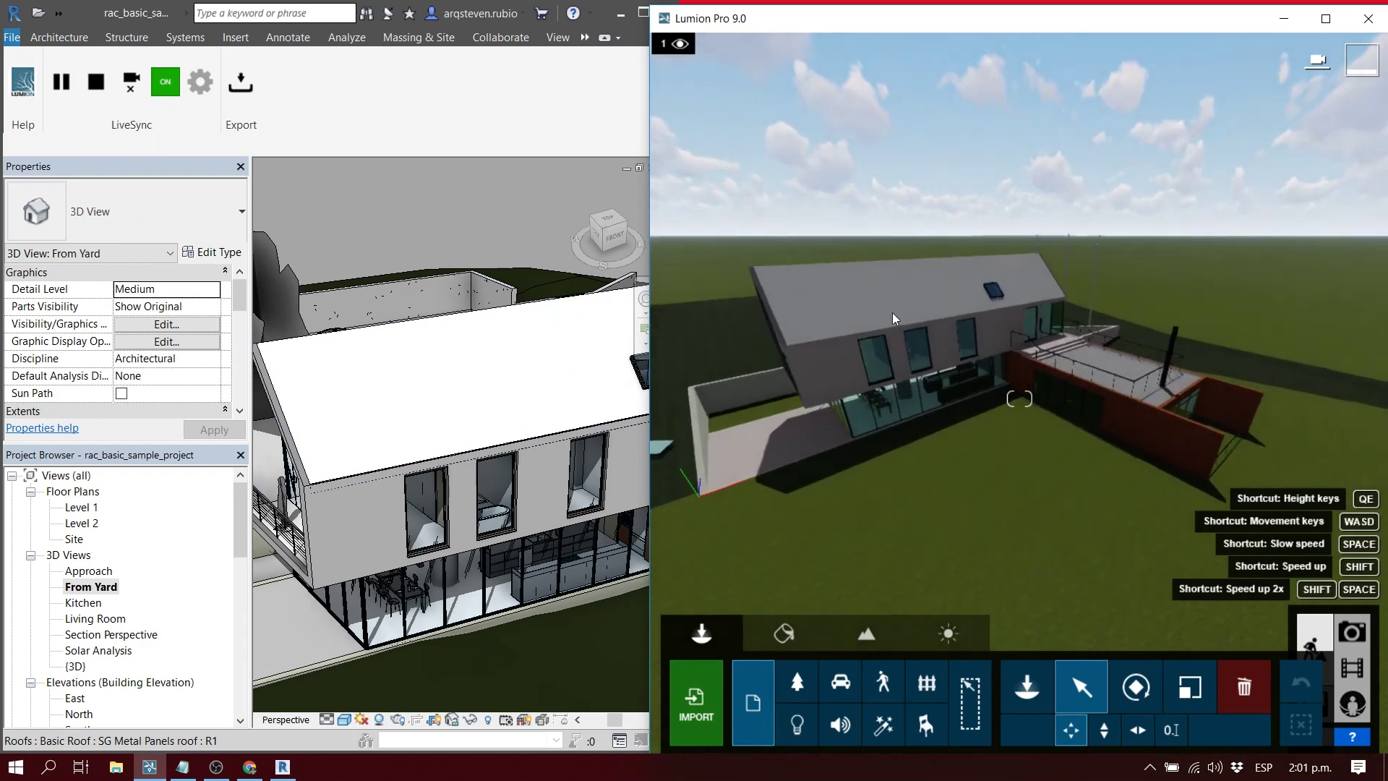
middle_click_drag(892, 258, 850, 253)
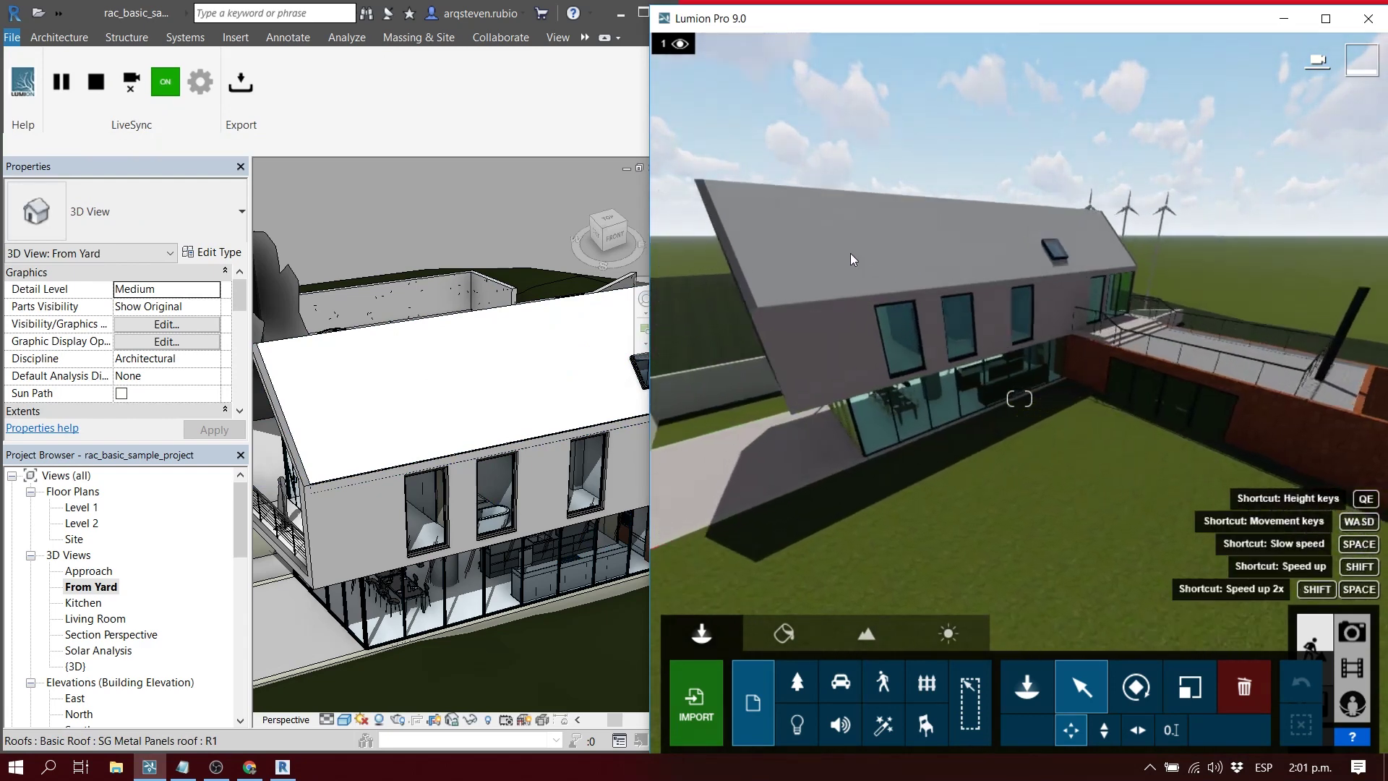
scroll(849, 253, "up", 3)
right_click_drag(850, 253, 863, 228)
key("a")
key("d")
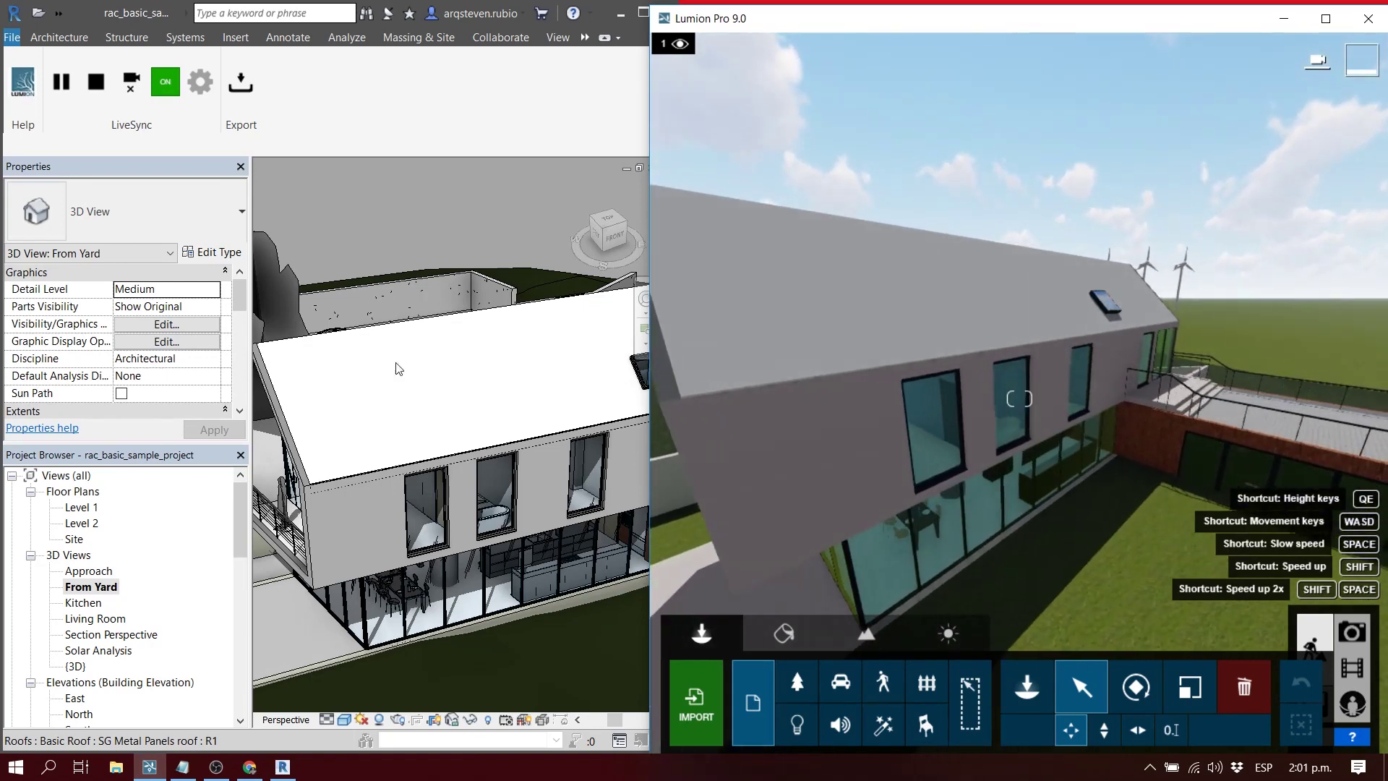
Step: Change the upper-floor front wall in Revit to the Exterior - Block on Mtl. Stud wall type
left_click(402, 416)
middle_click_drag(449, 405, 383, 304)
scroll(405, 362, "down", 1)
scroll(410, 376, "down", 4)
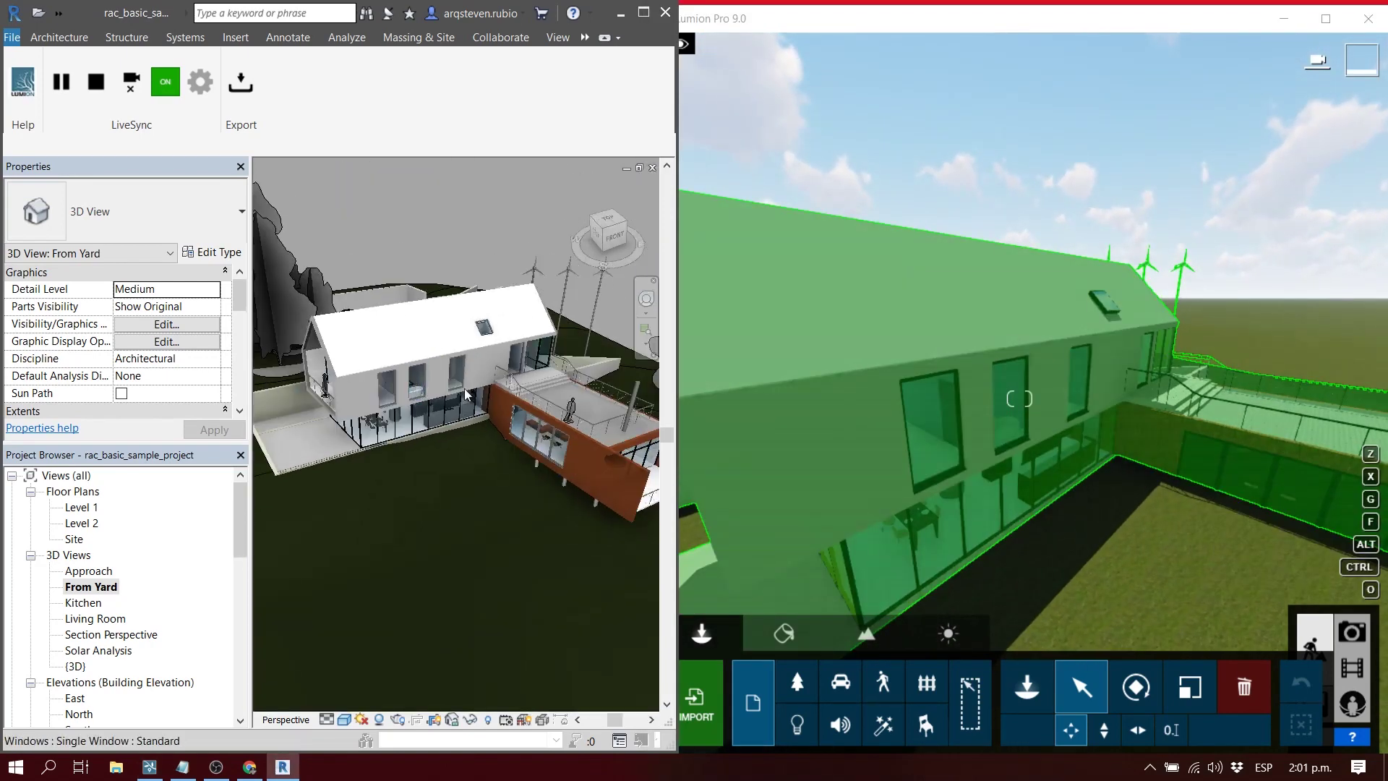
middle_click_drag(537, 421, 445, 371)
scroll(544, 420, "up", 4)
middle_click_drag(518, 430, 362, 475, "shift")
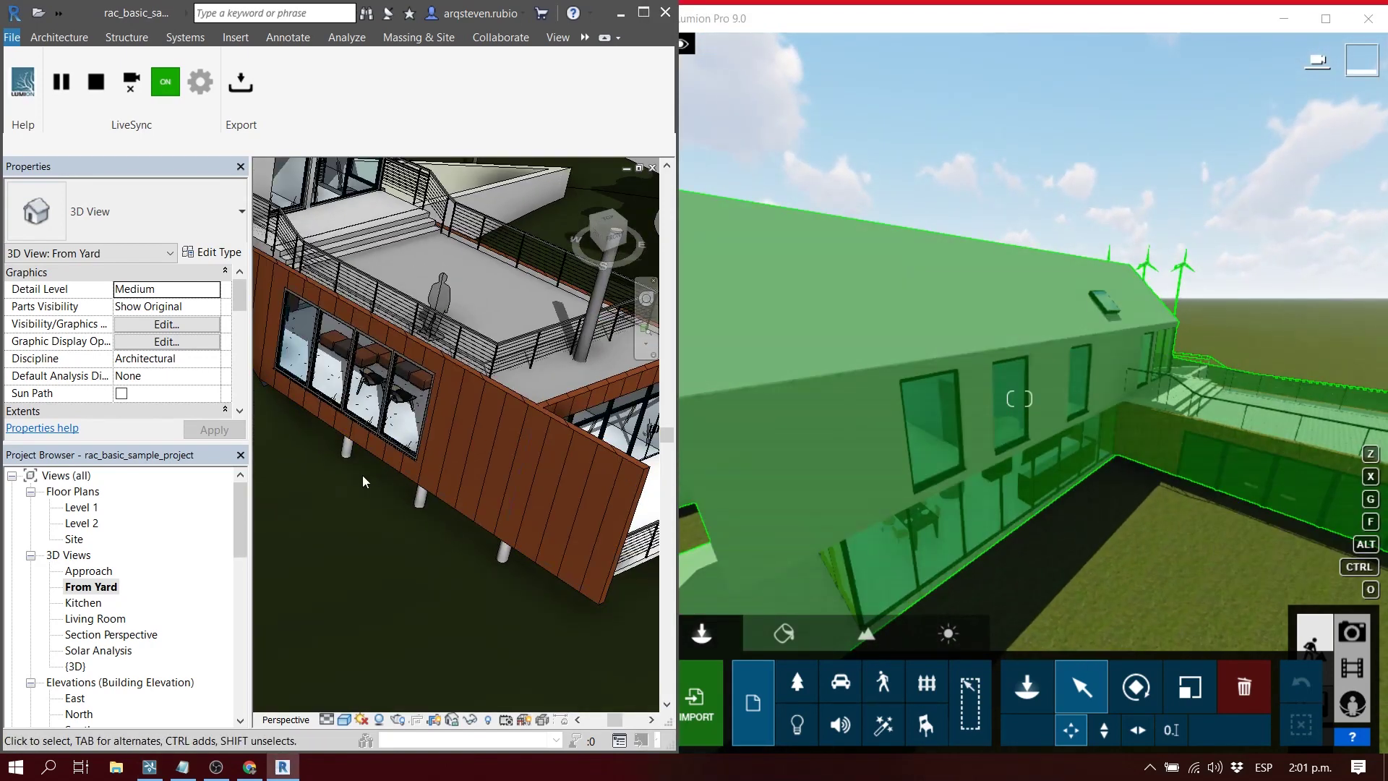
scroll(522, 376, "down", 5)
middle_click_drag(446, 431, 549, 489)
scroll(548, 489, "up", 5)
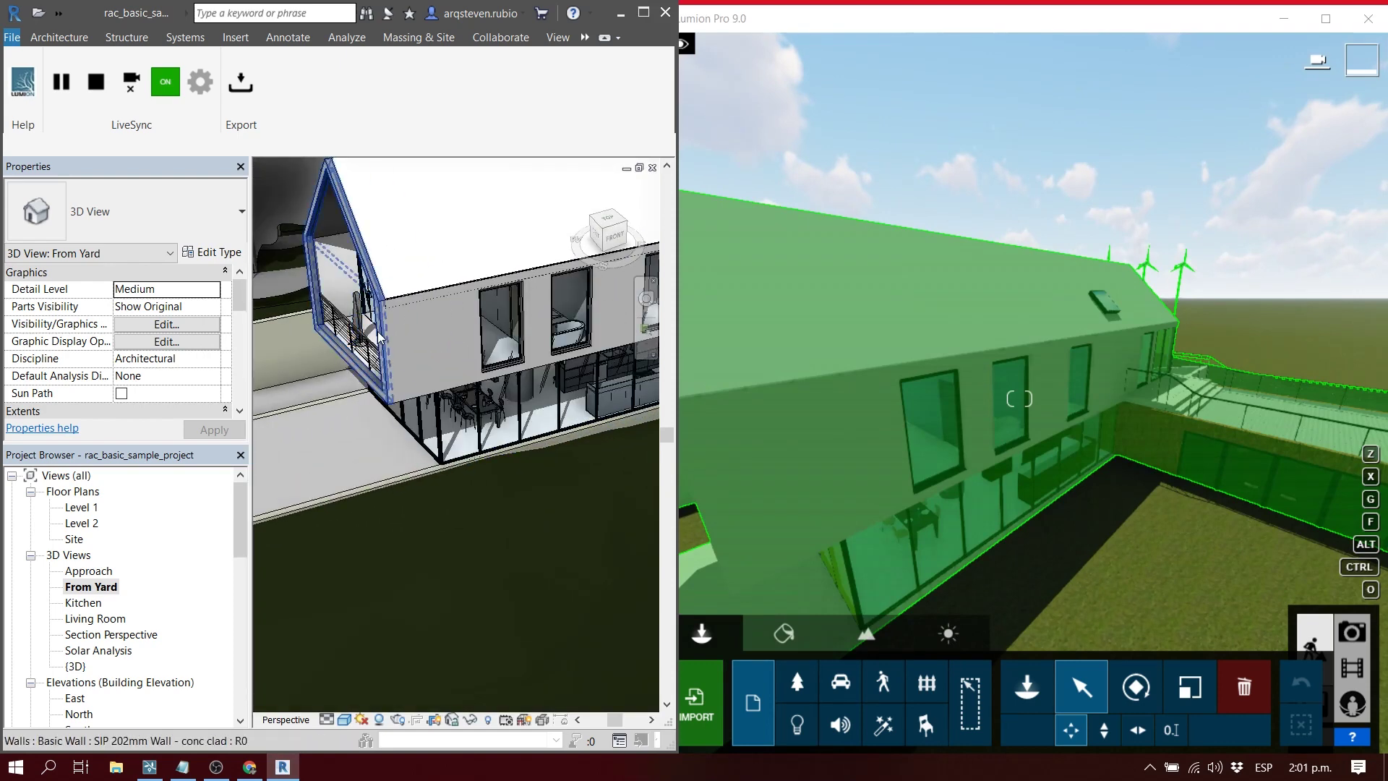
left_click(425, 402)
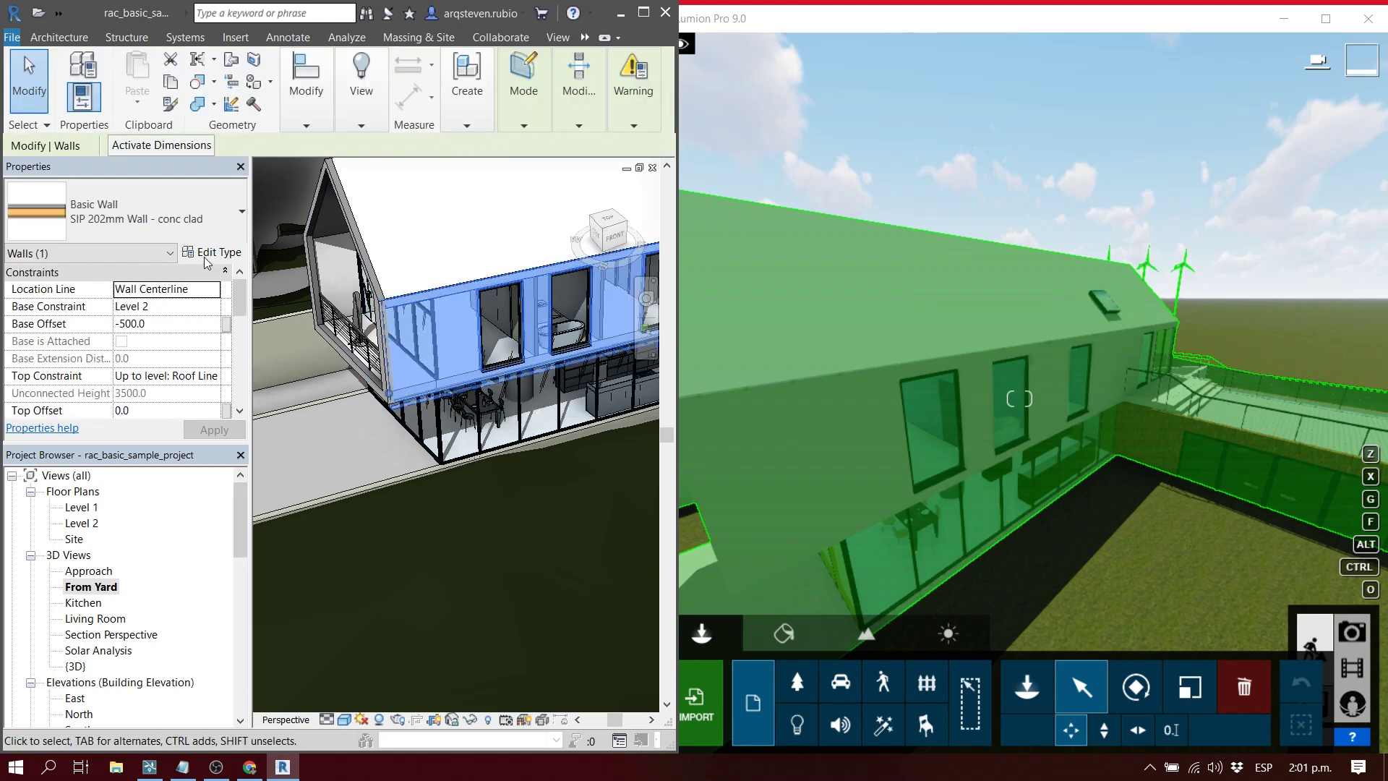
left_click(156, 255)
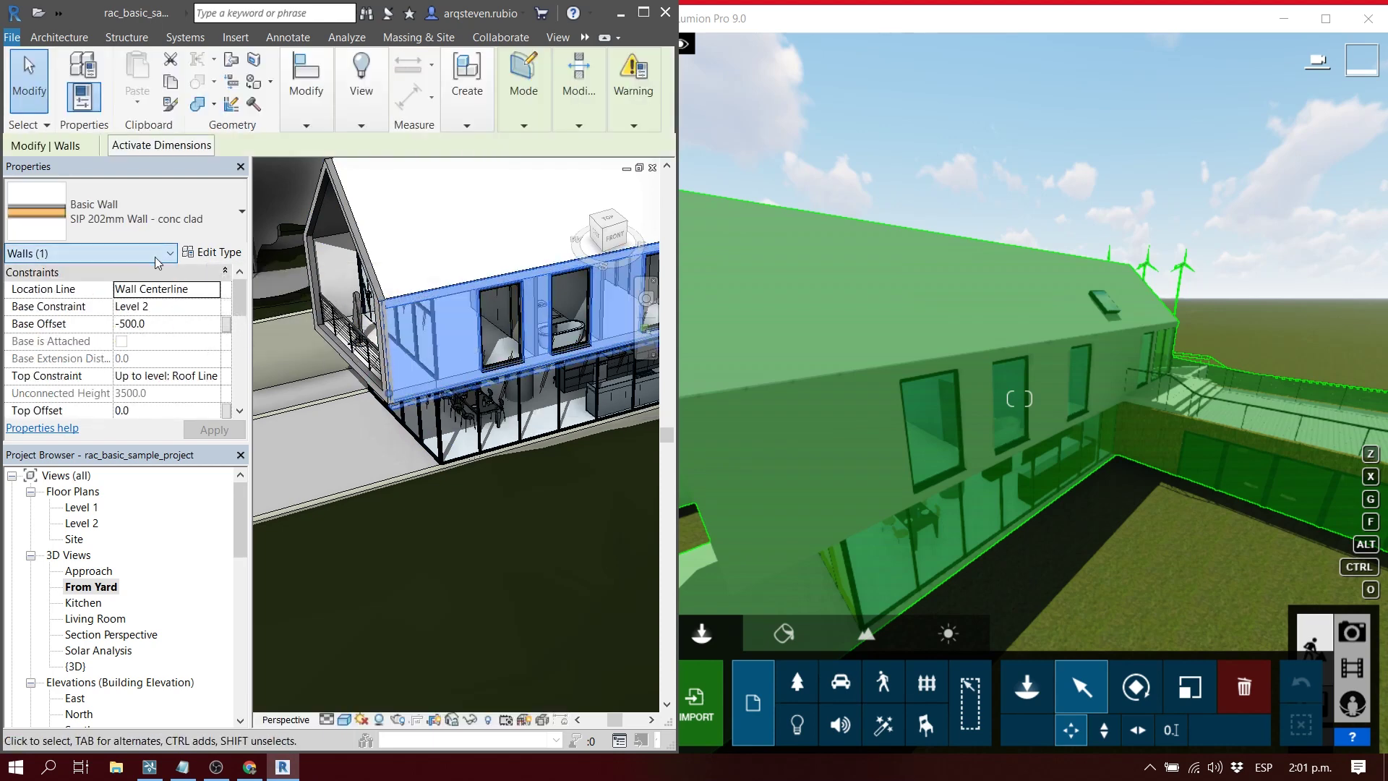
left_click(182, 224)
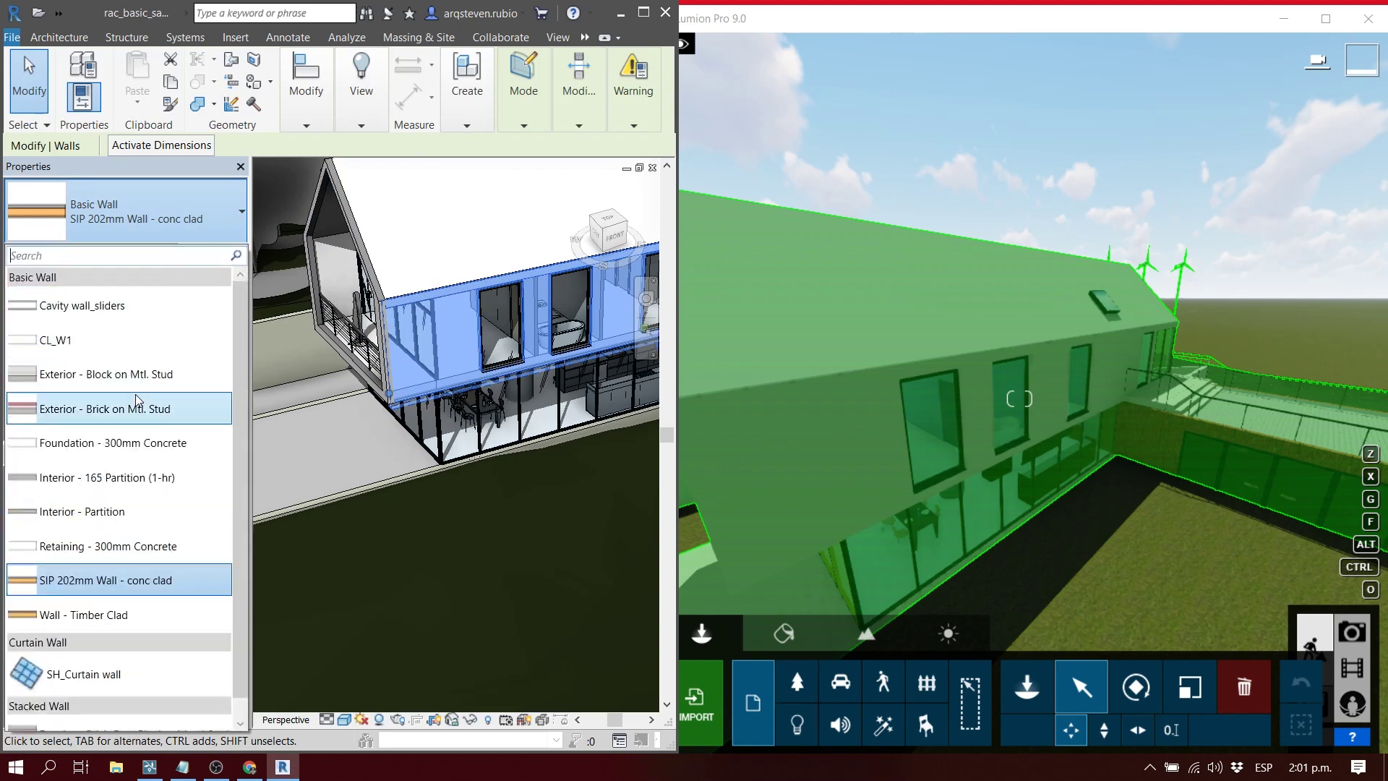
key("Escape")
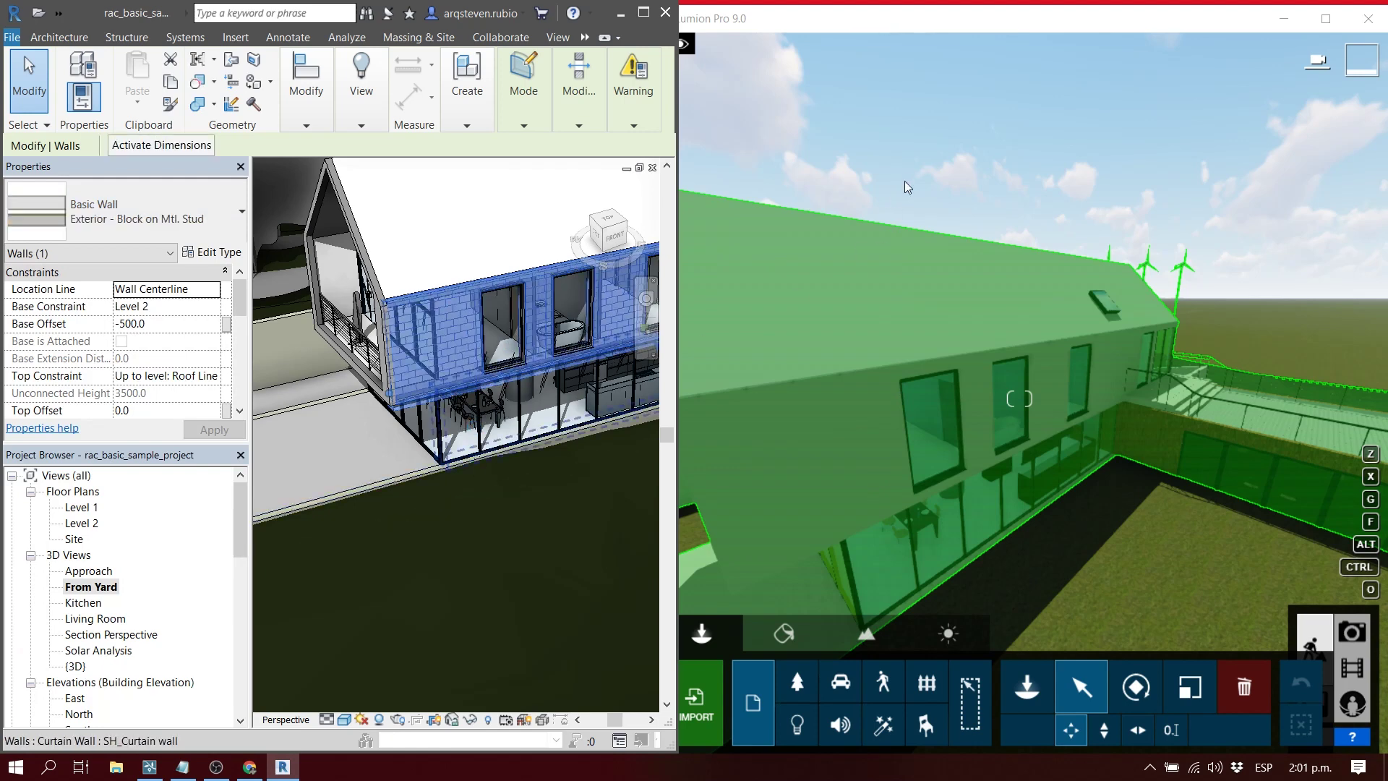
Step: Switch to Lumion and inspect the front wall's block texture up close, then view the whole house from a distance
key("alt+Tab")
key("w")
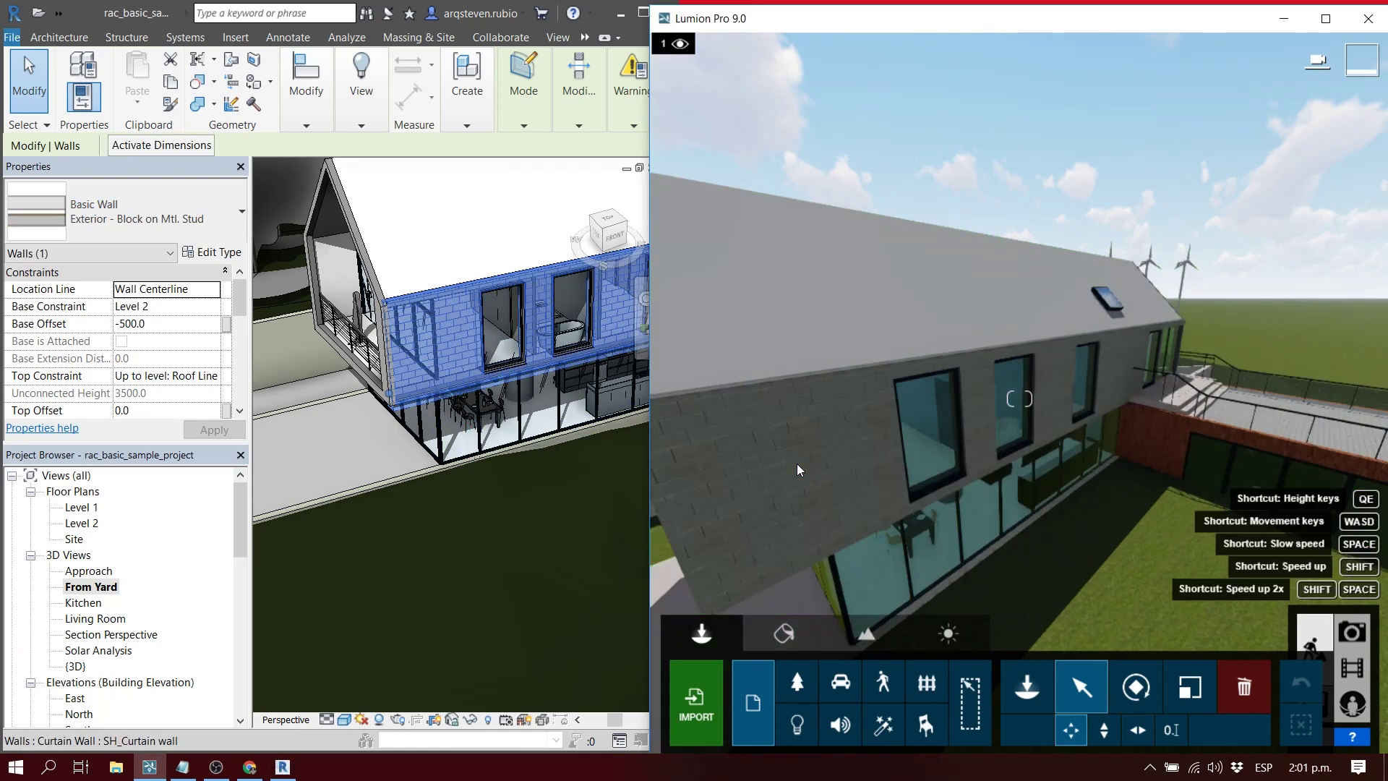
right_click_drag(1077, 424, 940, 463)
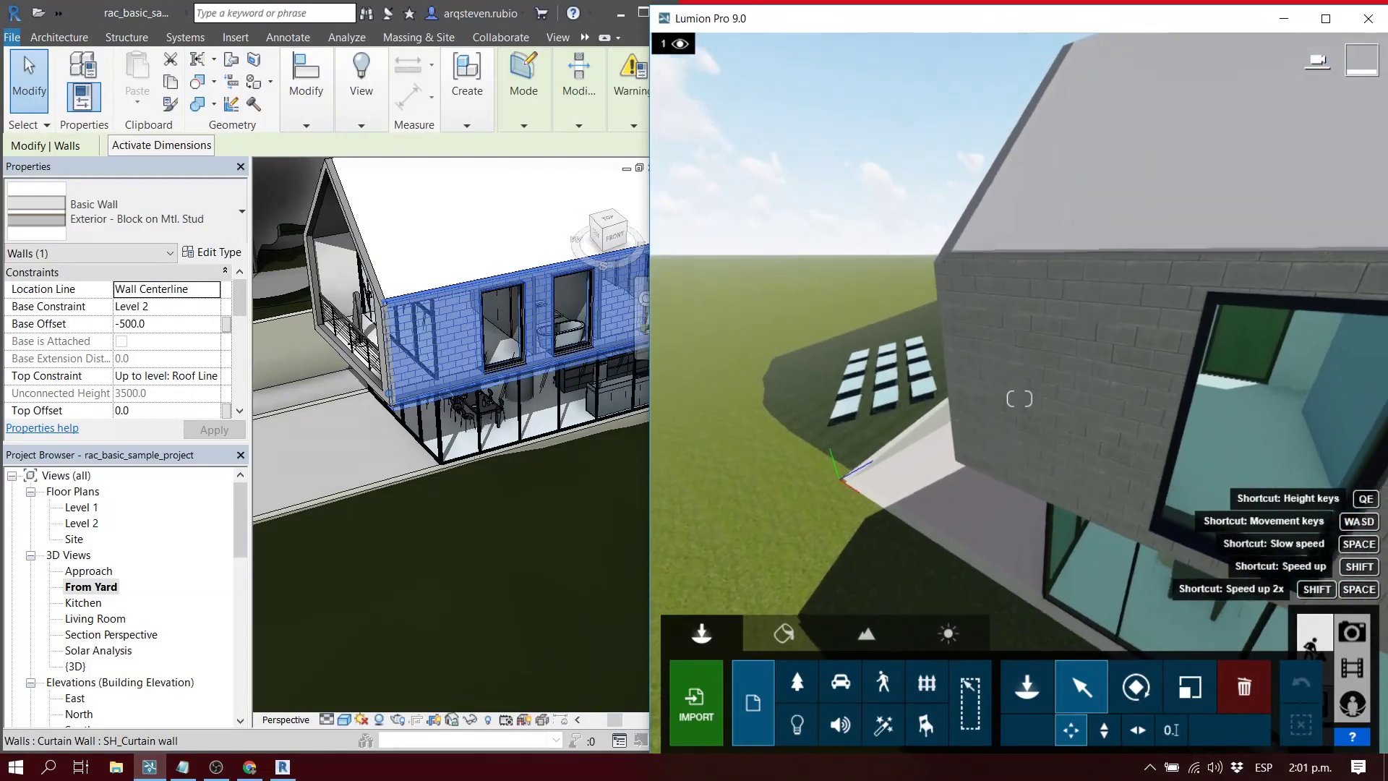
key("s")
key("s")
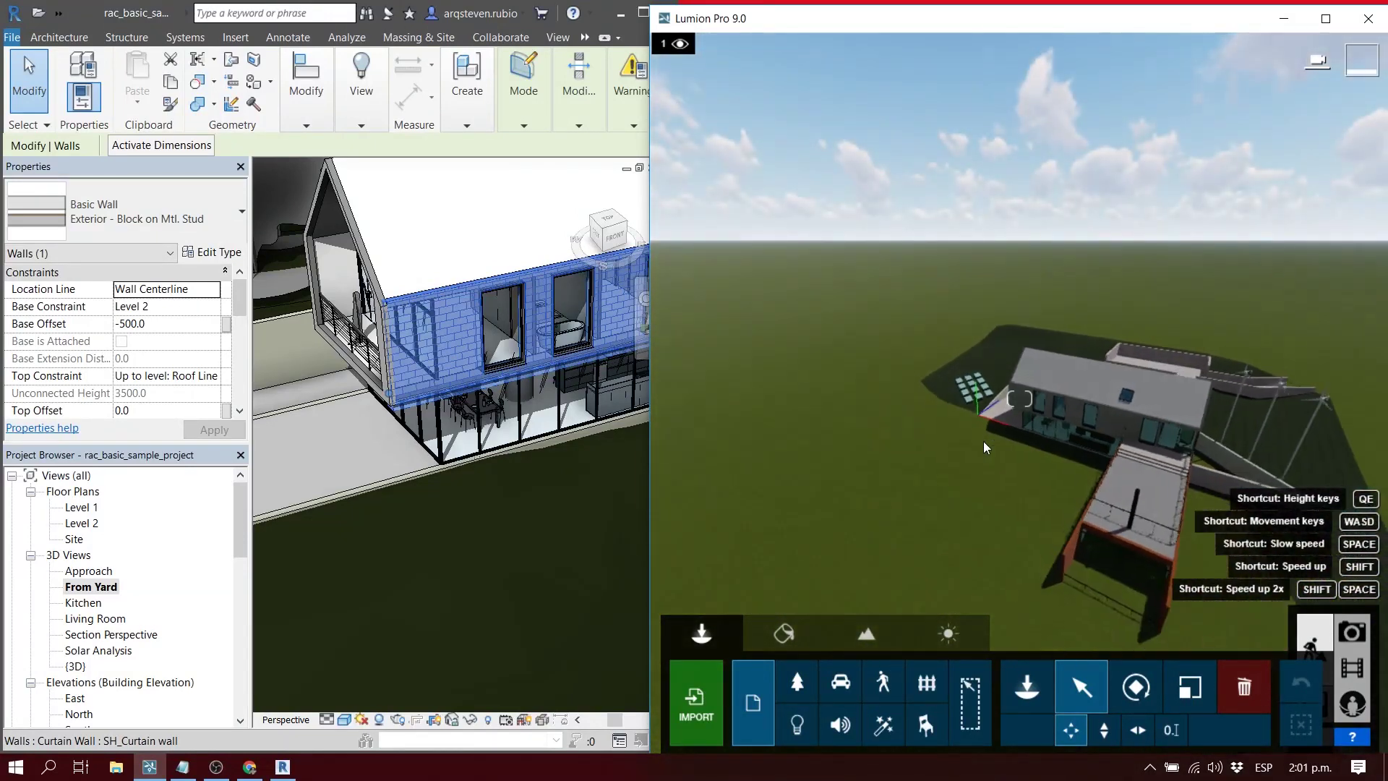
Step: Raise the imported house model vertically in Lumion so its terrain sits above the default ground
right_click_drag(980, 447, 1048, 506)
scroll(968, 419, "down", 5)
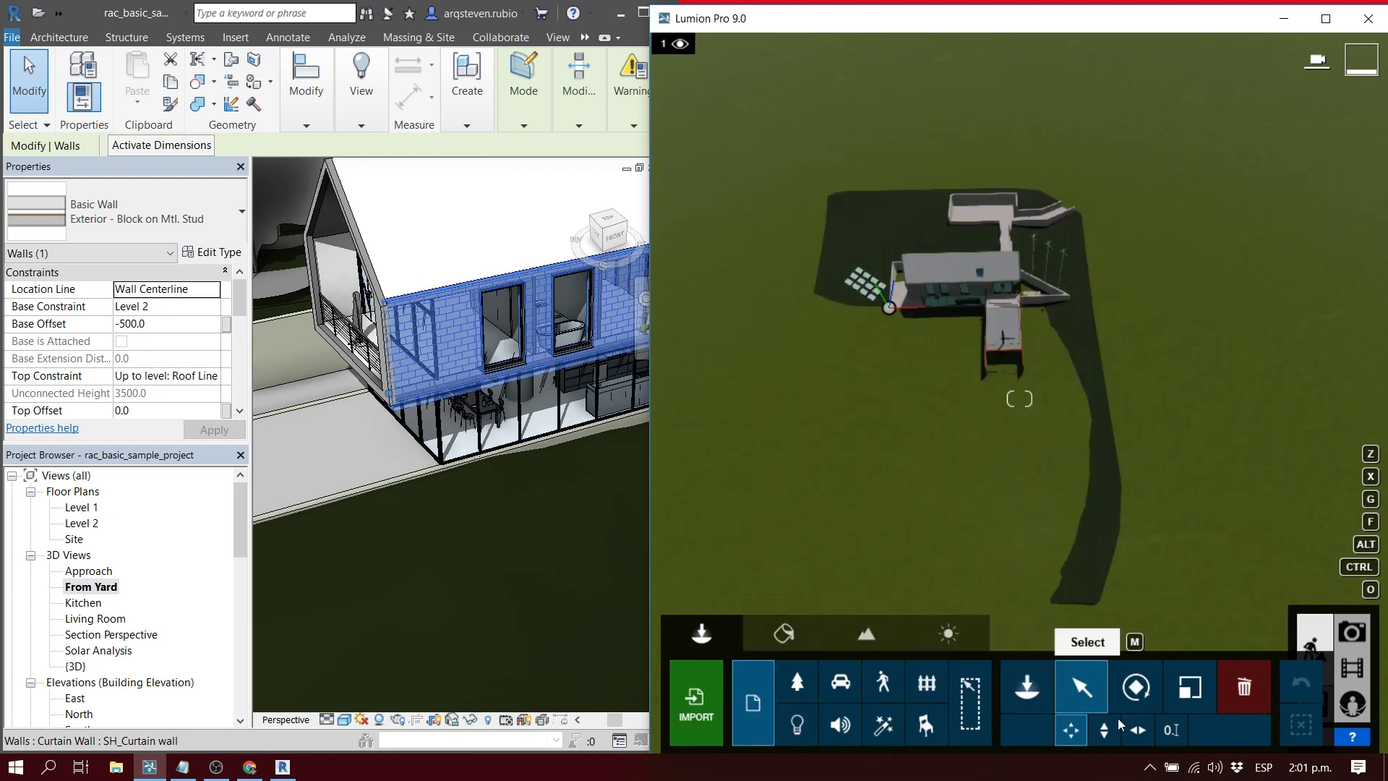
left_click(1096, 736)
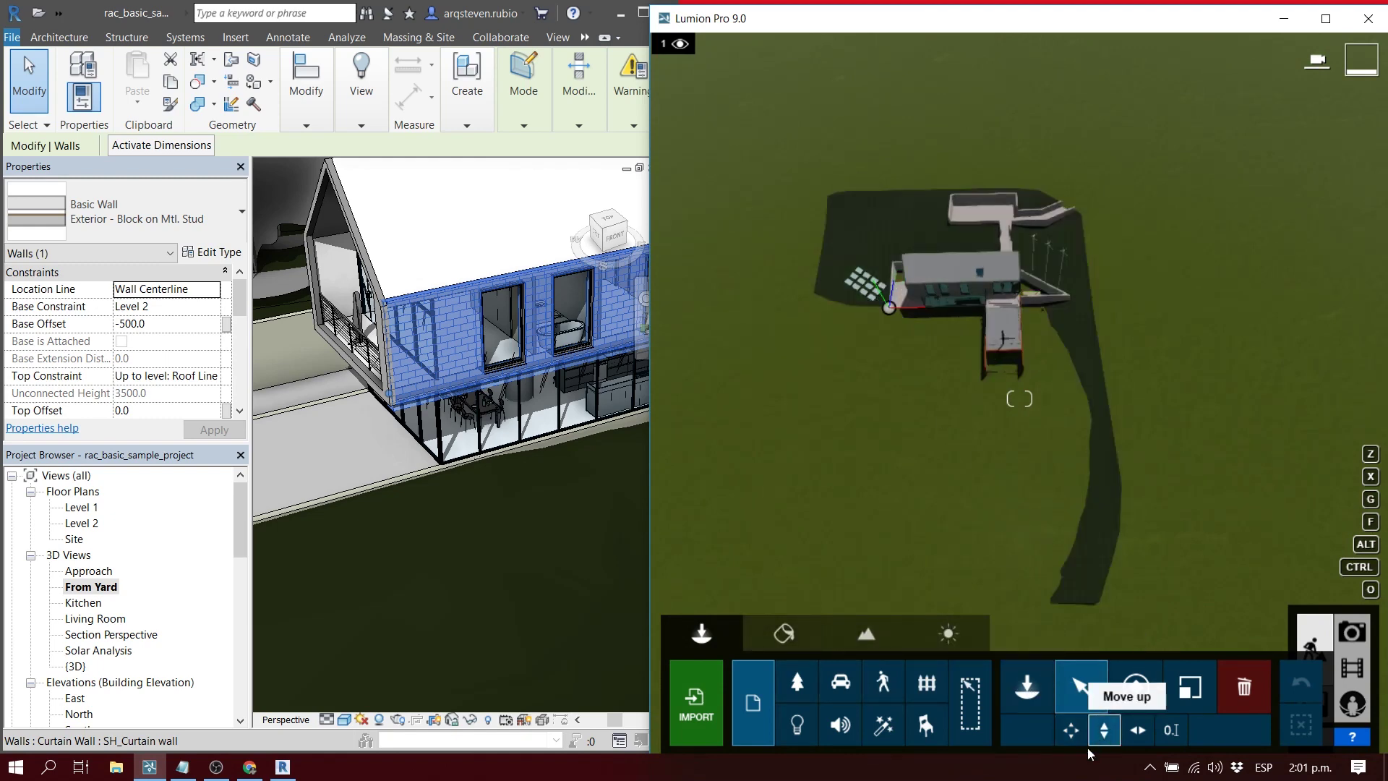
left_click(890, 306)
left_click_drag(887, 280, 900, 218)
Step: Apply the Wild Grass 01 material from the 3D Grass nature category to the model's Grass surface and save the change
scroll(926, 414, "up", 4)
right_click_drag(928, 411, 986, 307)
key("e")
key("w")
right_click_drag(1019, 398, 800, 631)
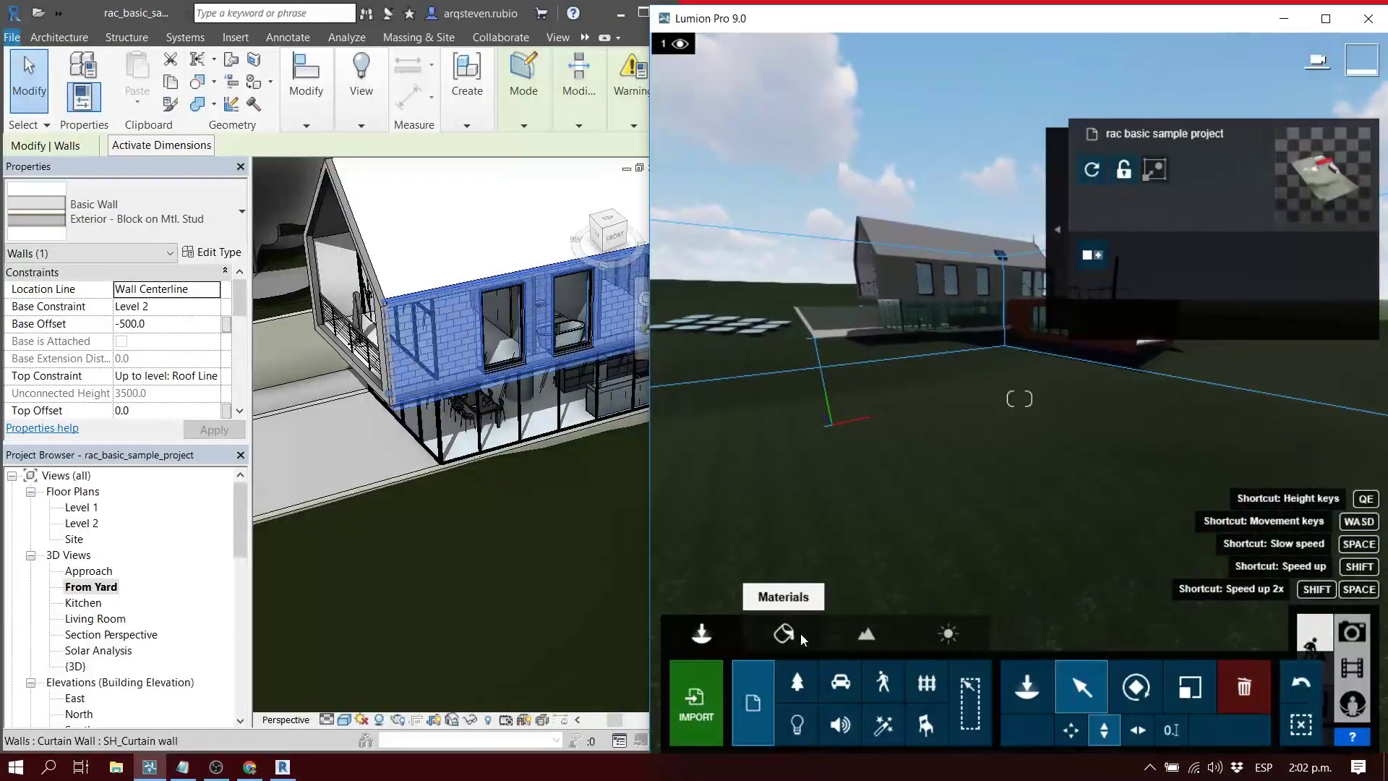
left_click(810, 640)
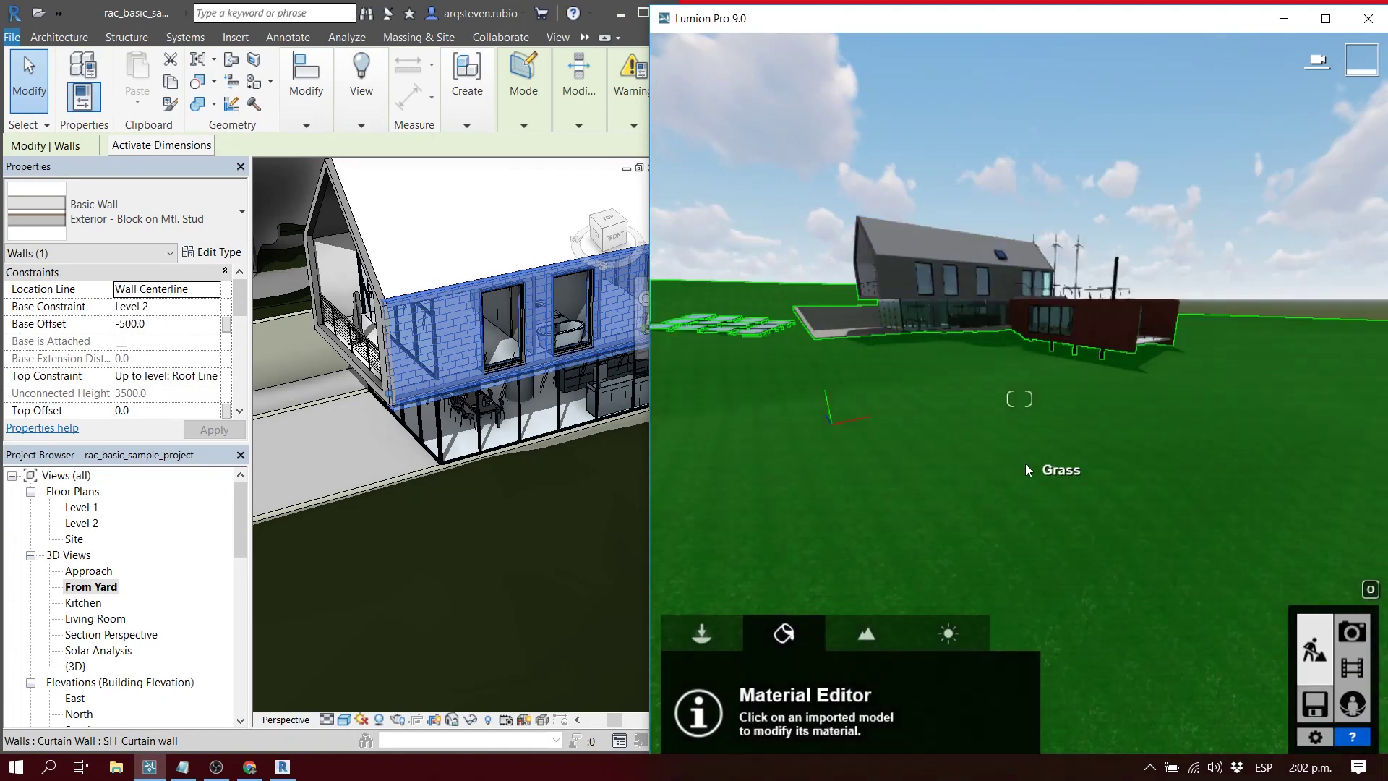
left_click(1026, 465)
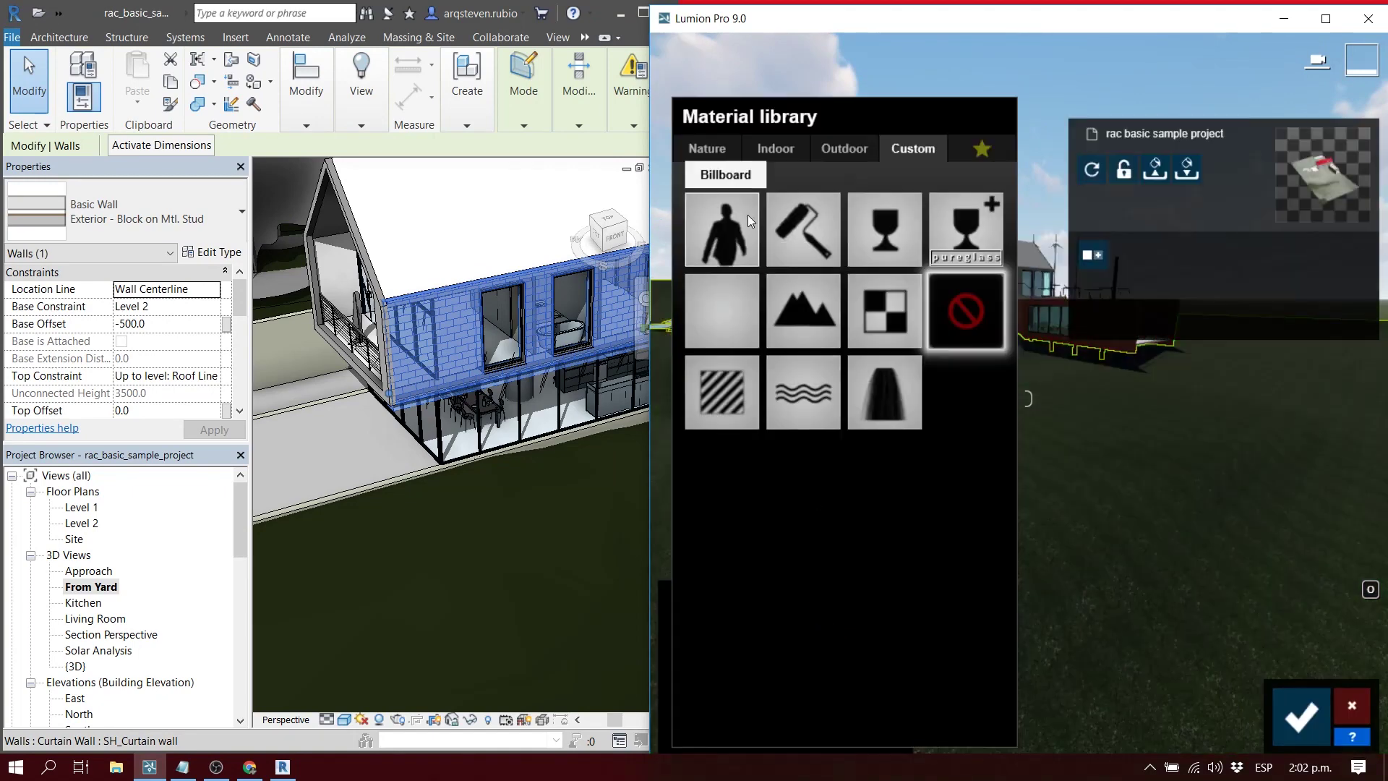
left_click(708, 148)
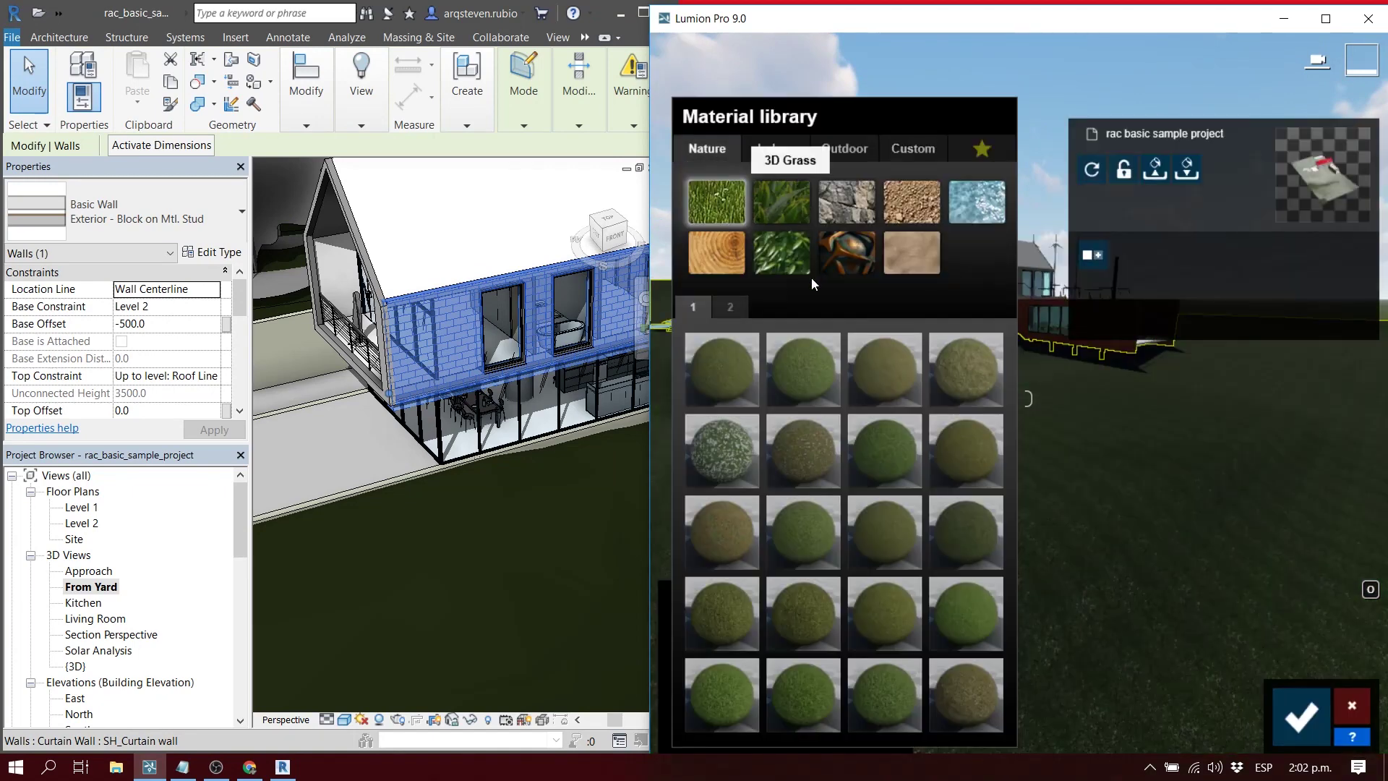
left_click(791, 214)
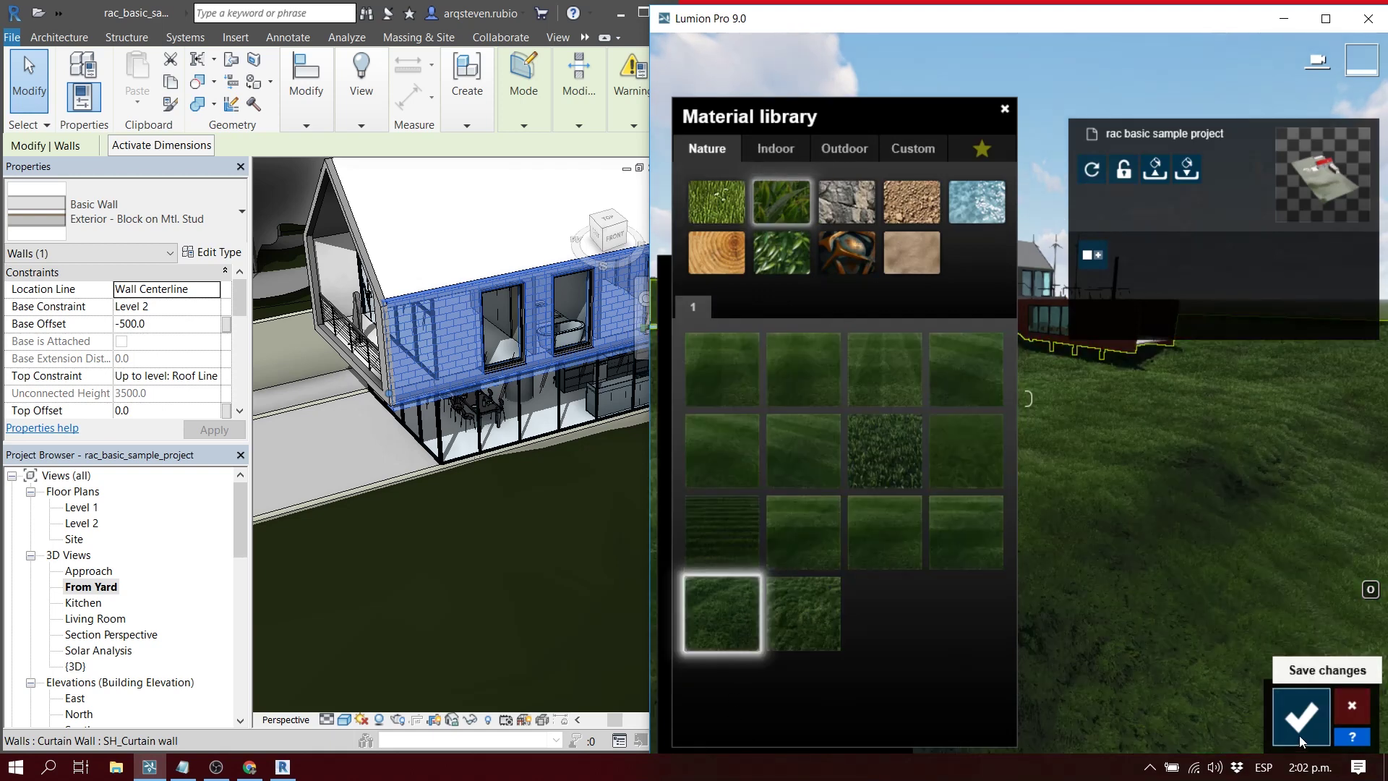
left_click(1299, 734)
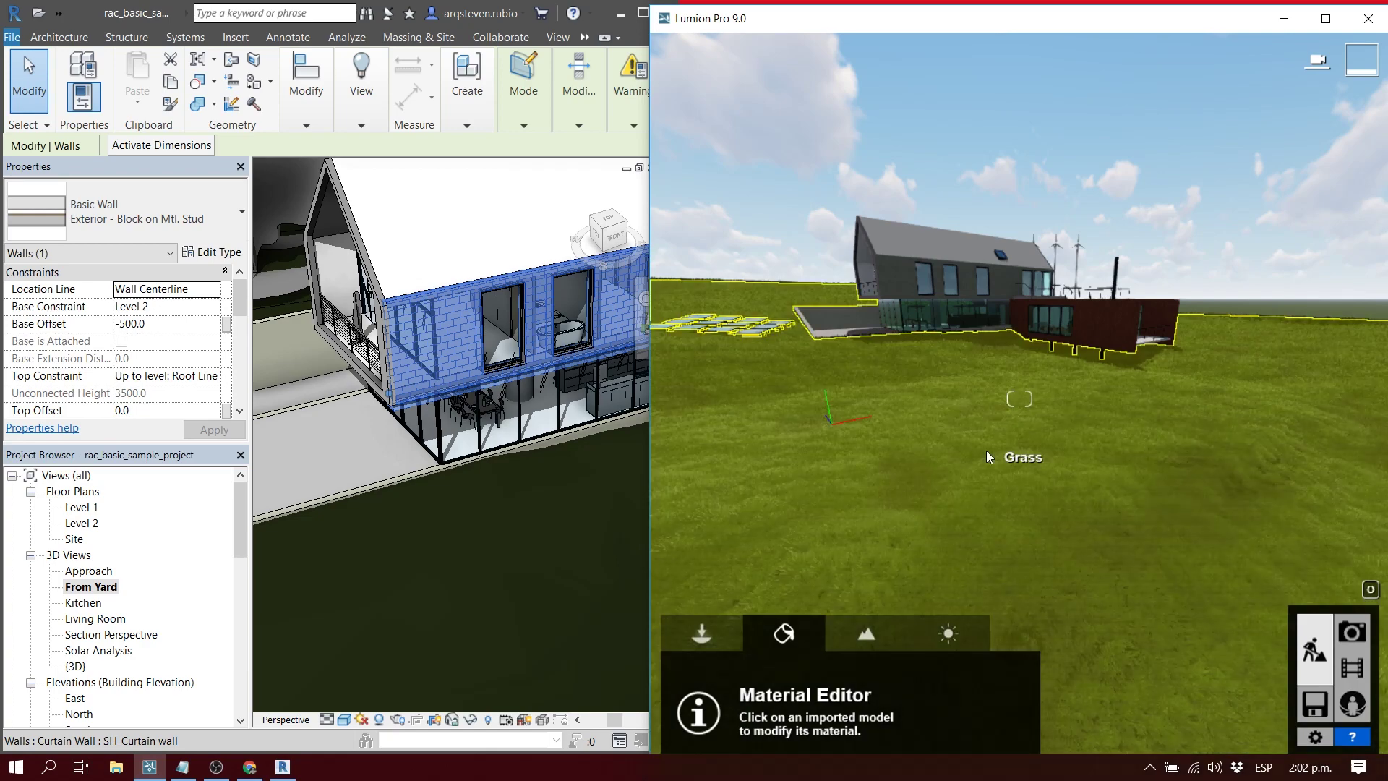
Step: Set the Wild Grass 01 material's Colorization to its maximum and examine the grass from near ground level
left_click(984, 451)
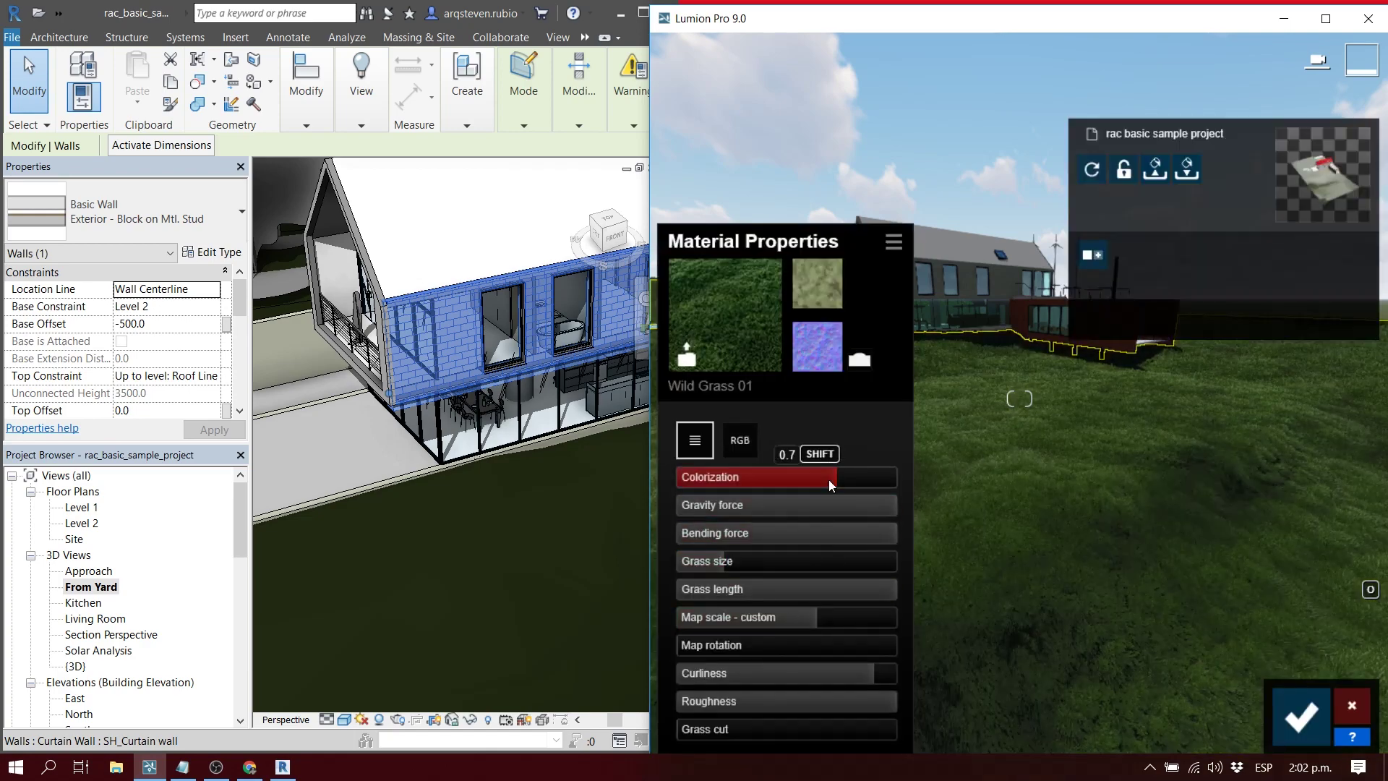
mouse_move(829, 480)
left_mouse_down()
mouse_move(674, 483)
mouse_move(814, 483)
left_mouse_up()
left_click_drag(907, 483, 933, 504)
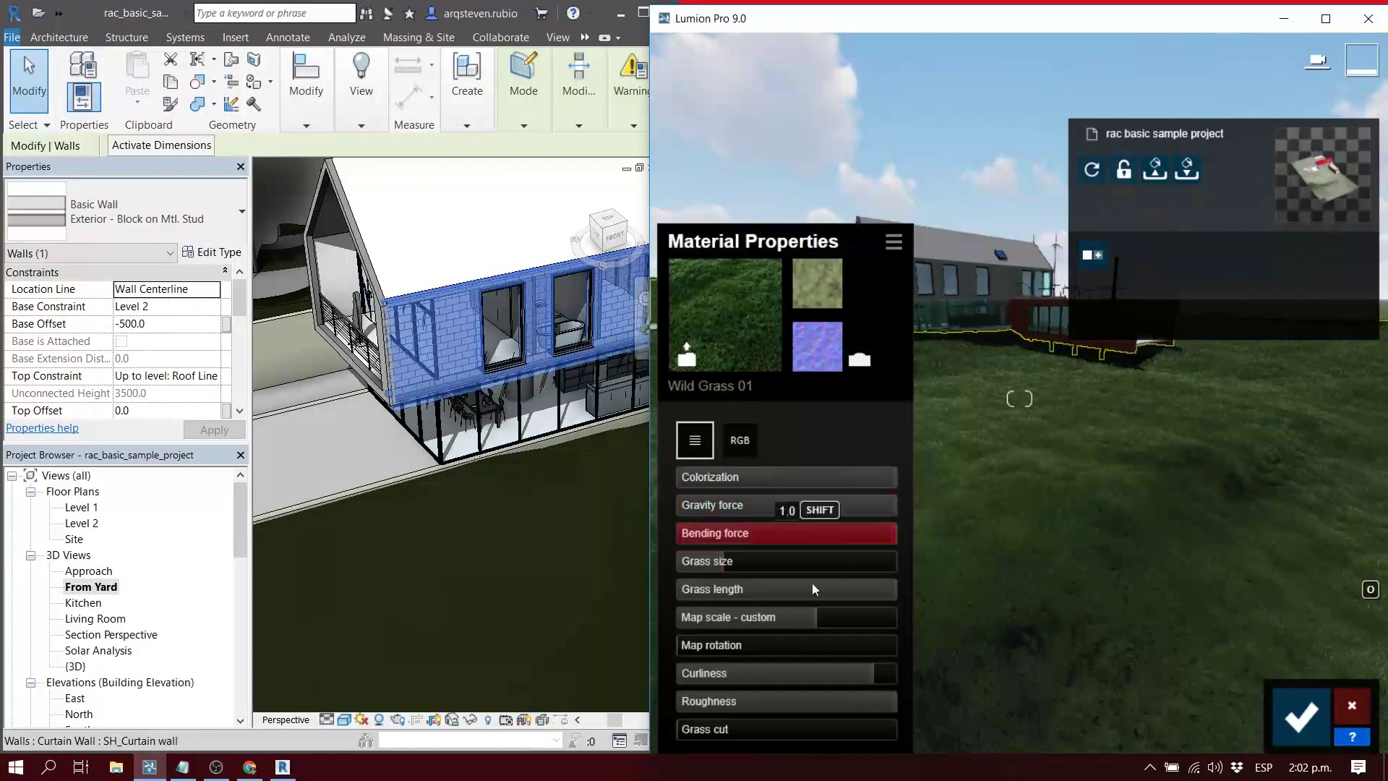
right_click_drag(1137, 607, 1086, 603)
key("w")
key("q")
key("s")
key("q")
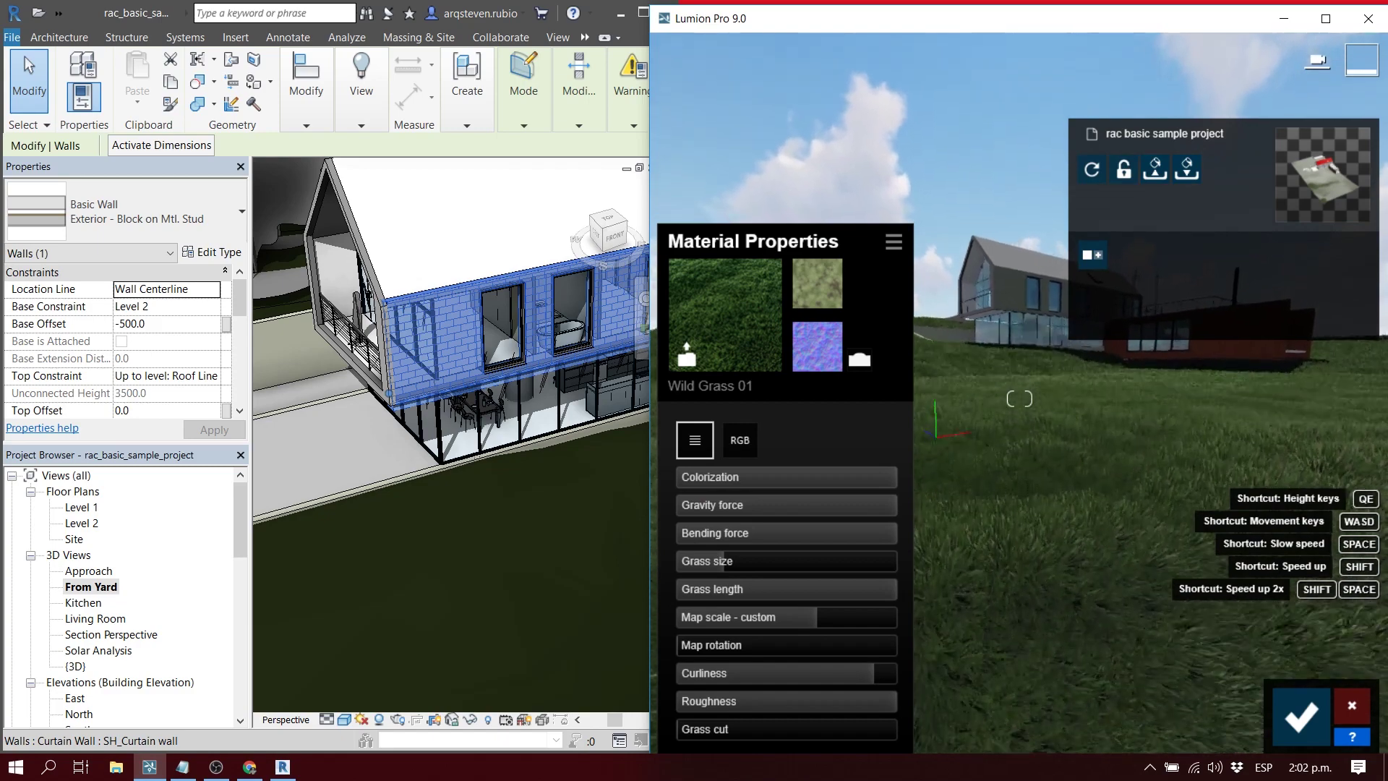
Step: Switch to Revit and deselect the block wall to view the whole house, then save the Wild Grass 01 edits in Lumion
left_click(471, 444)
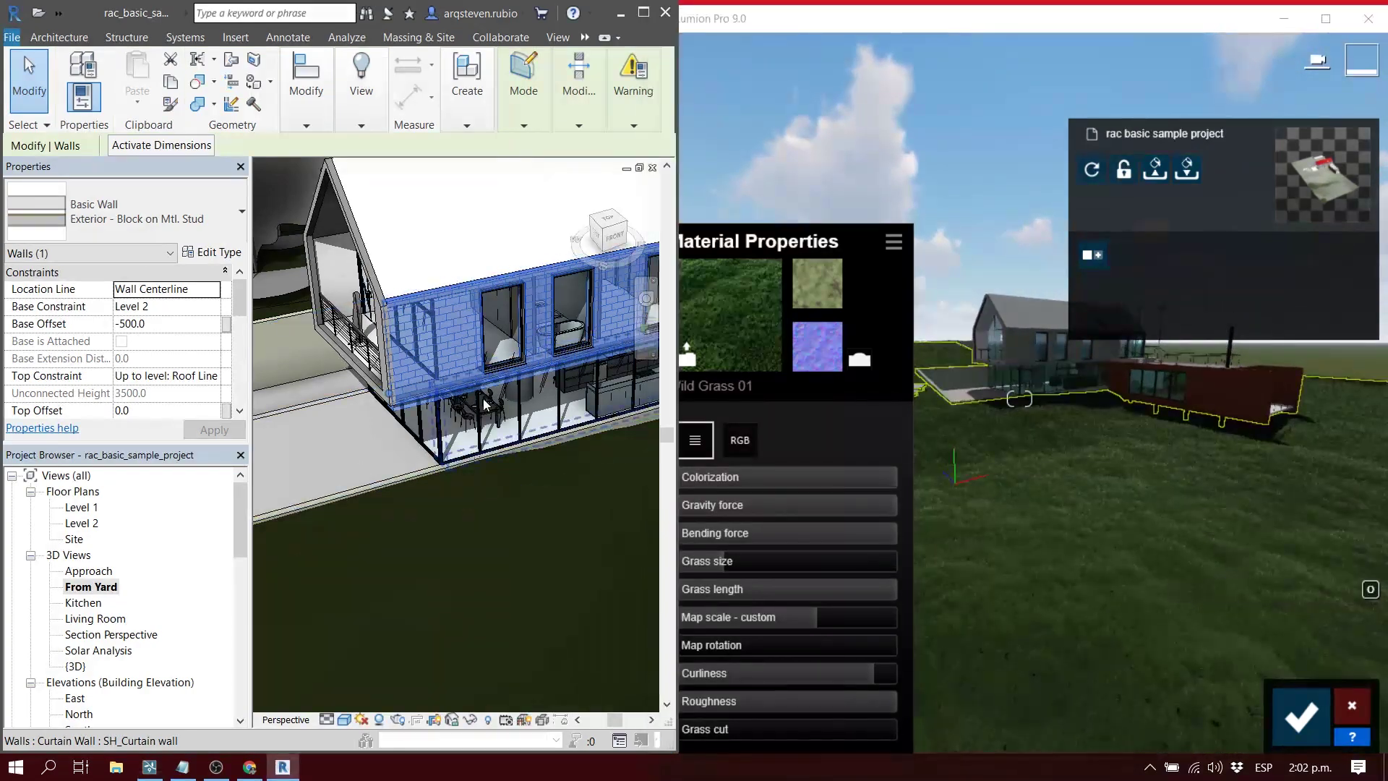
scroll(454, 228, "down", 5)
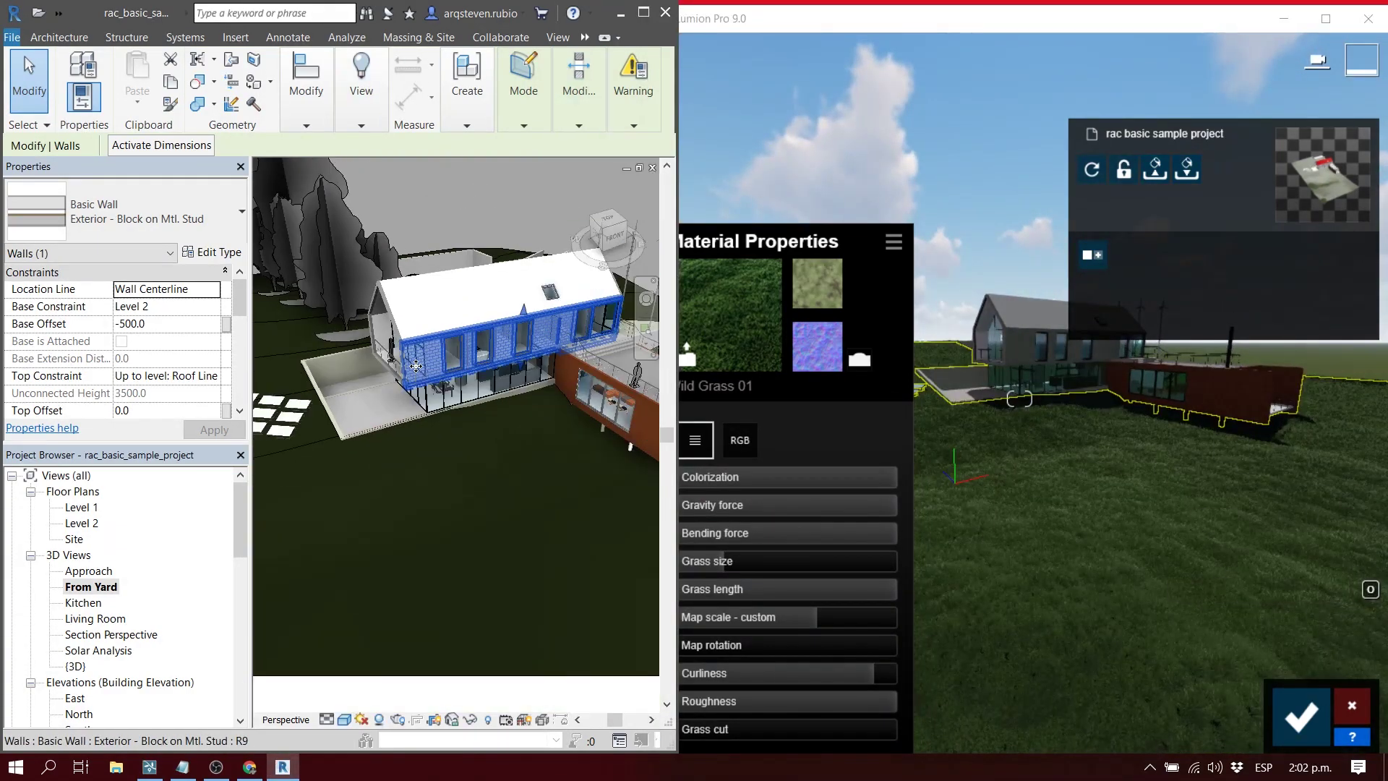
left_click(454, 228)
scroll(402, 290, "up", 1)
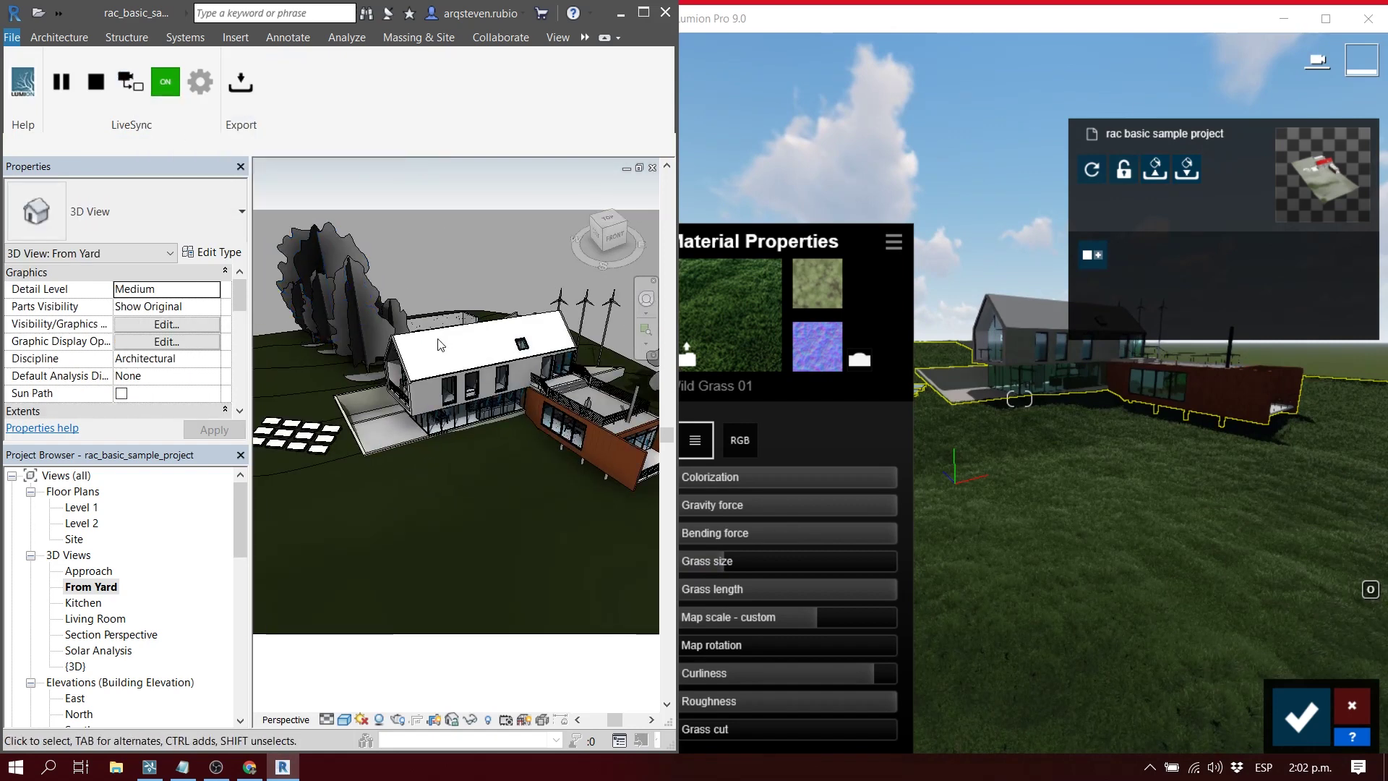
middle_click_drag(446, 375, 494, 376, "shift")
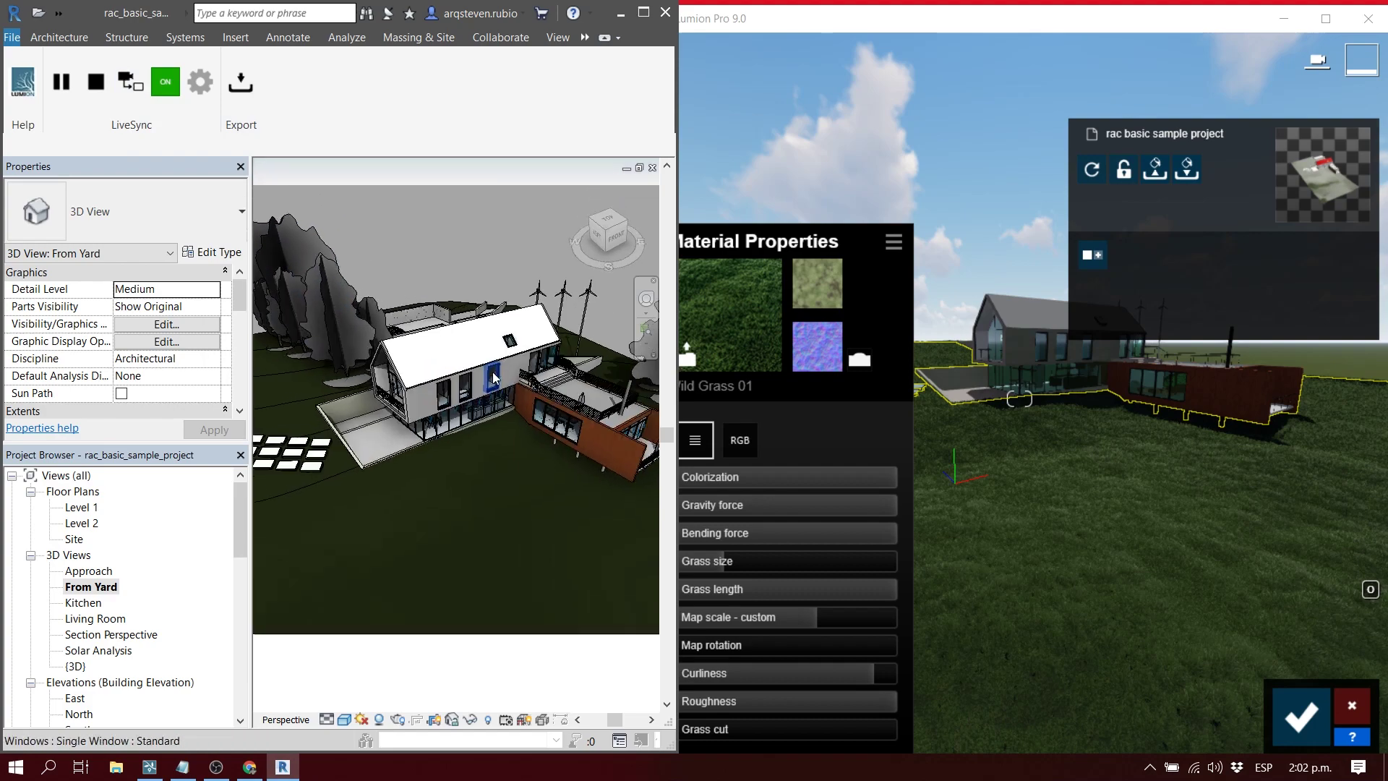
left_click(1290, 708)
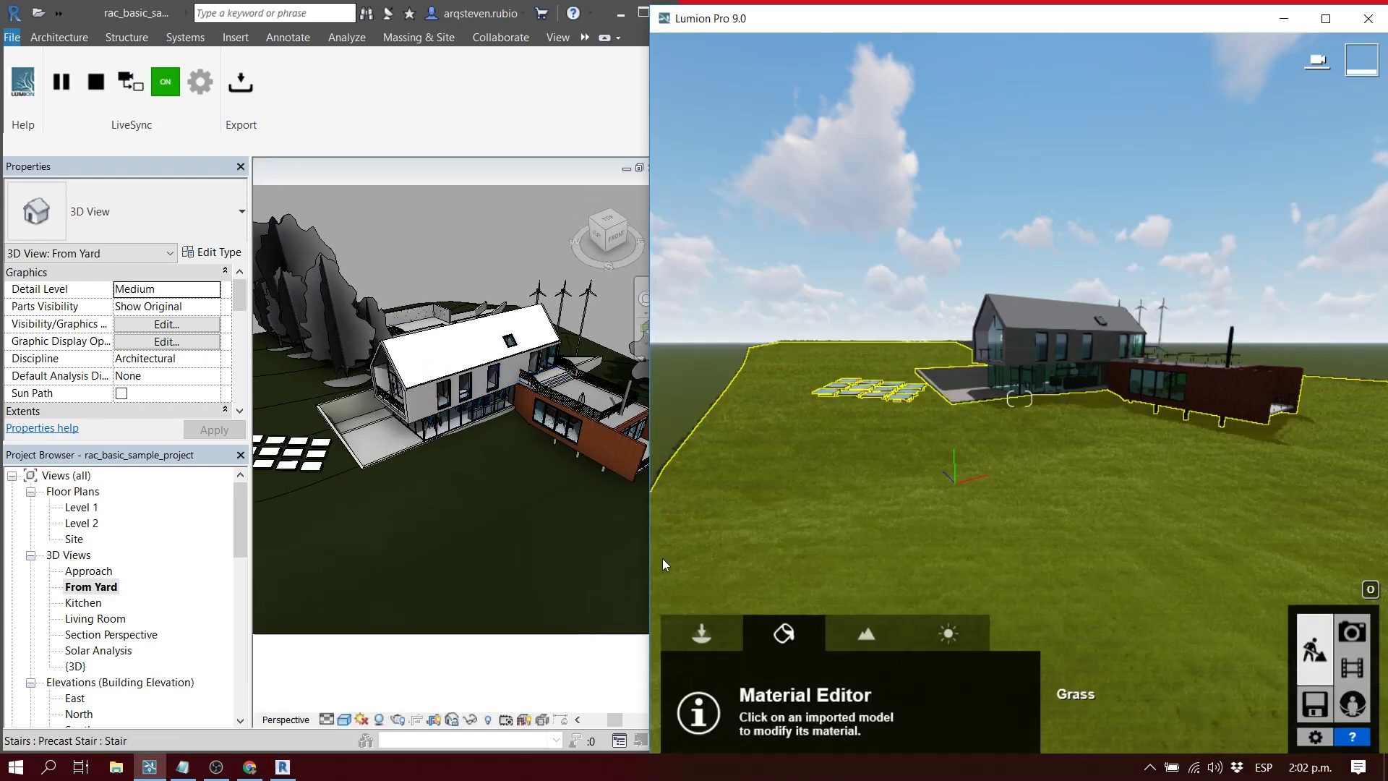
Step: Start LiveSync camera synchronization in Revit and orbit the From Yard view around the house to drive Lumion's camera
left_click(414, 386)
scroll(517, 374, "up", 1)
middle_click_drag(518, 374, 473, 344, "shift")
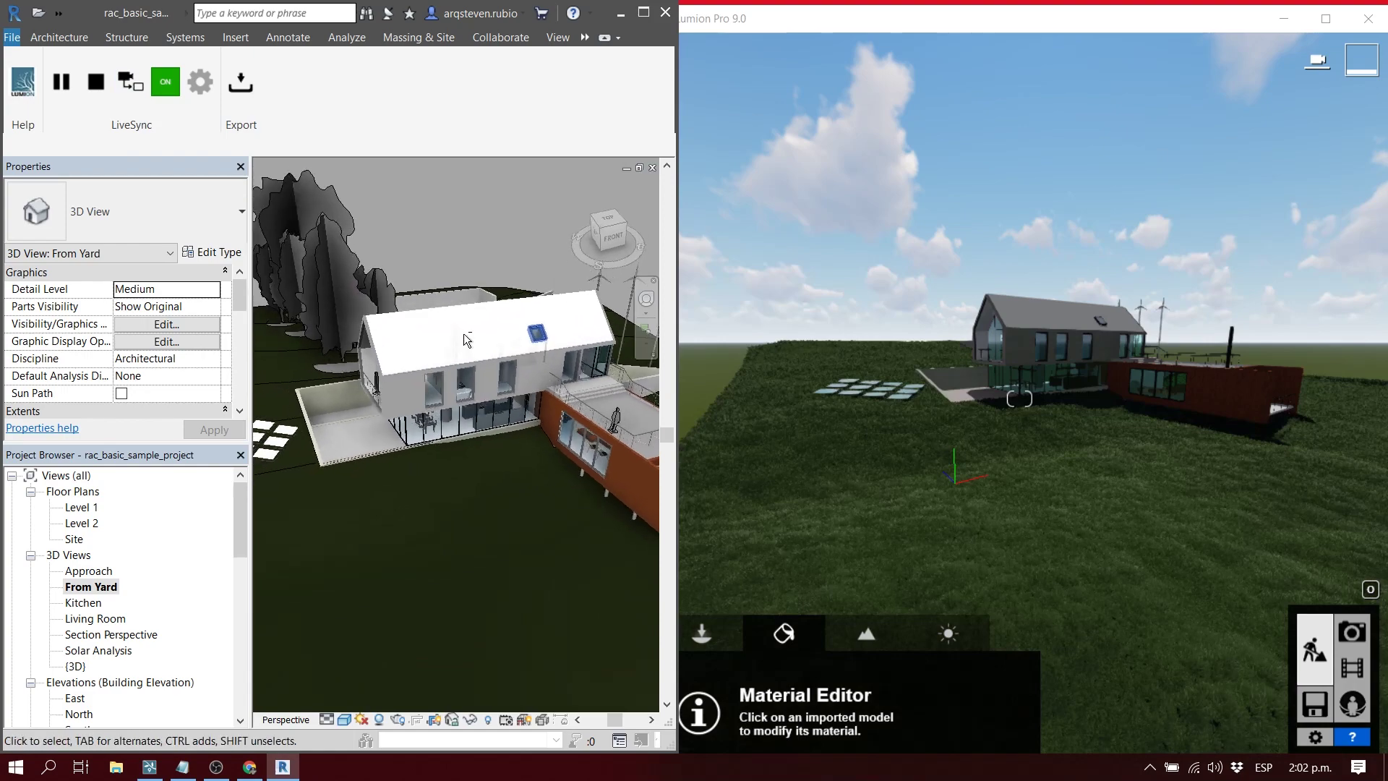
left_click(123, 89)
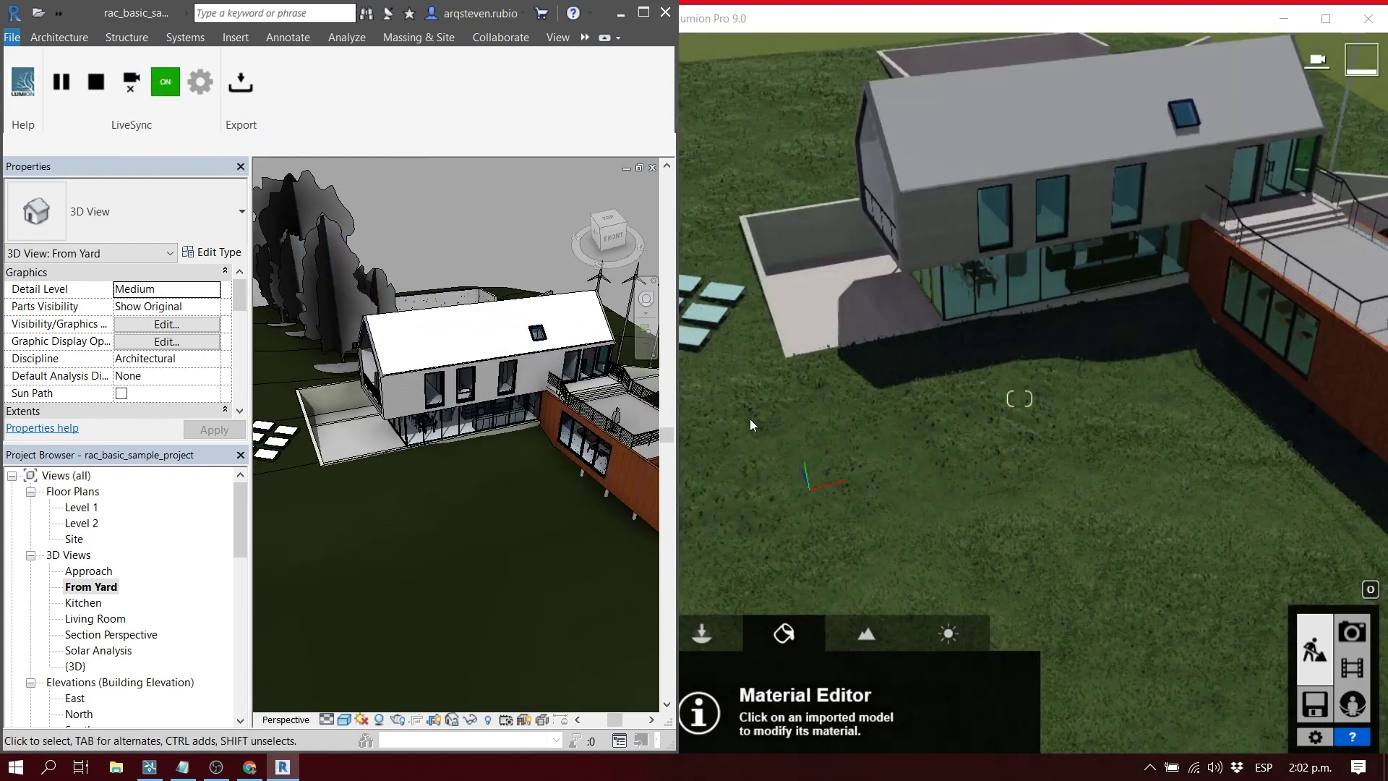
middle_click_drag(473, 456, 498, 453, "shift")
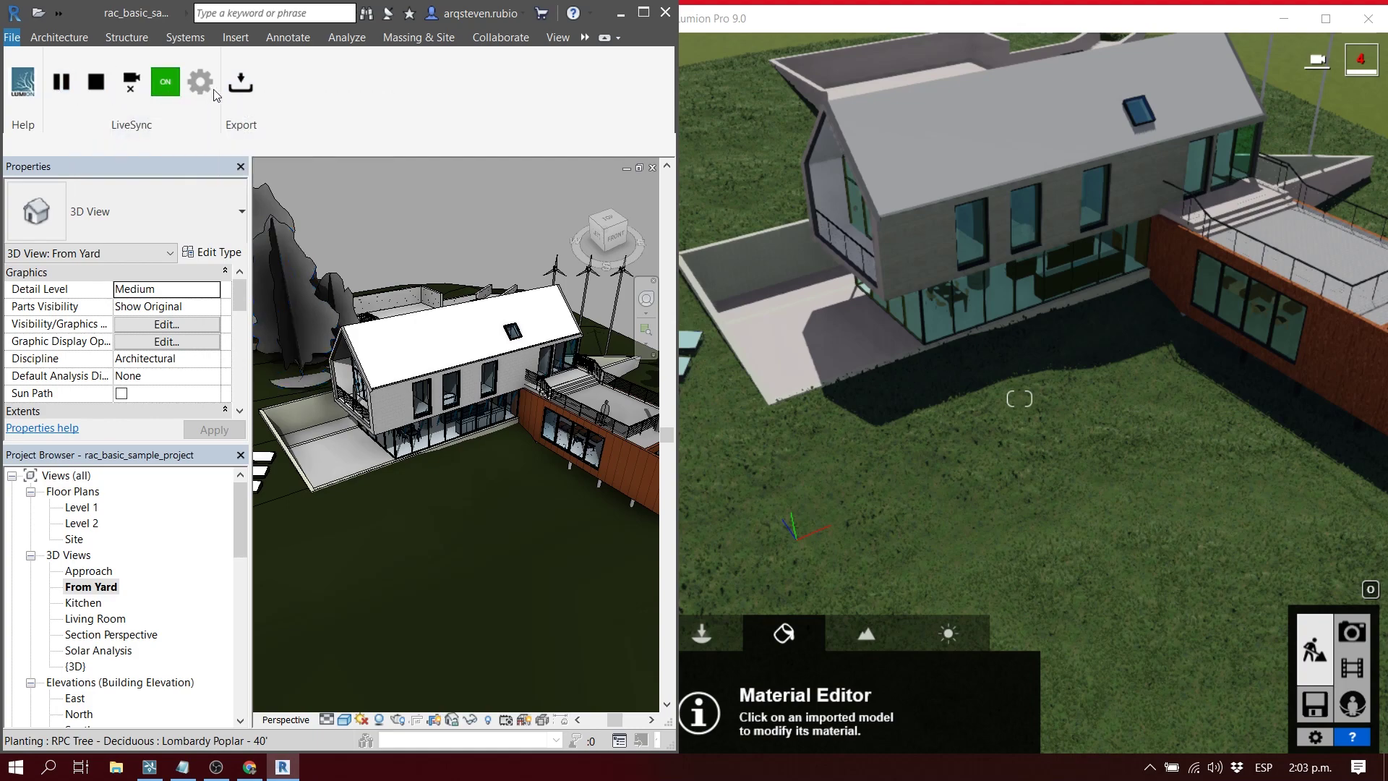
Step: Review the Export to Lumion options in Revit, close them without exporting, and view the house from another angle
left_click(242, 85)
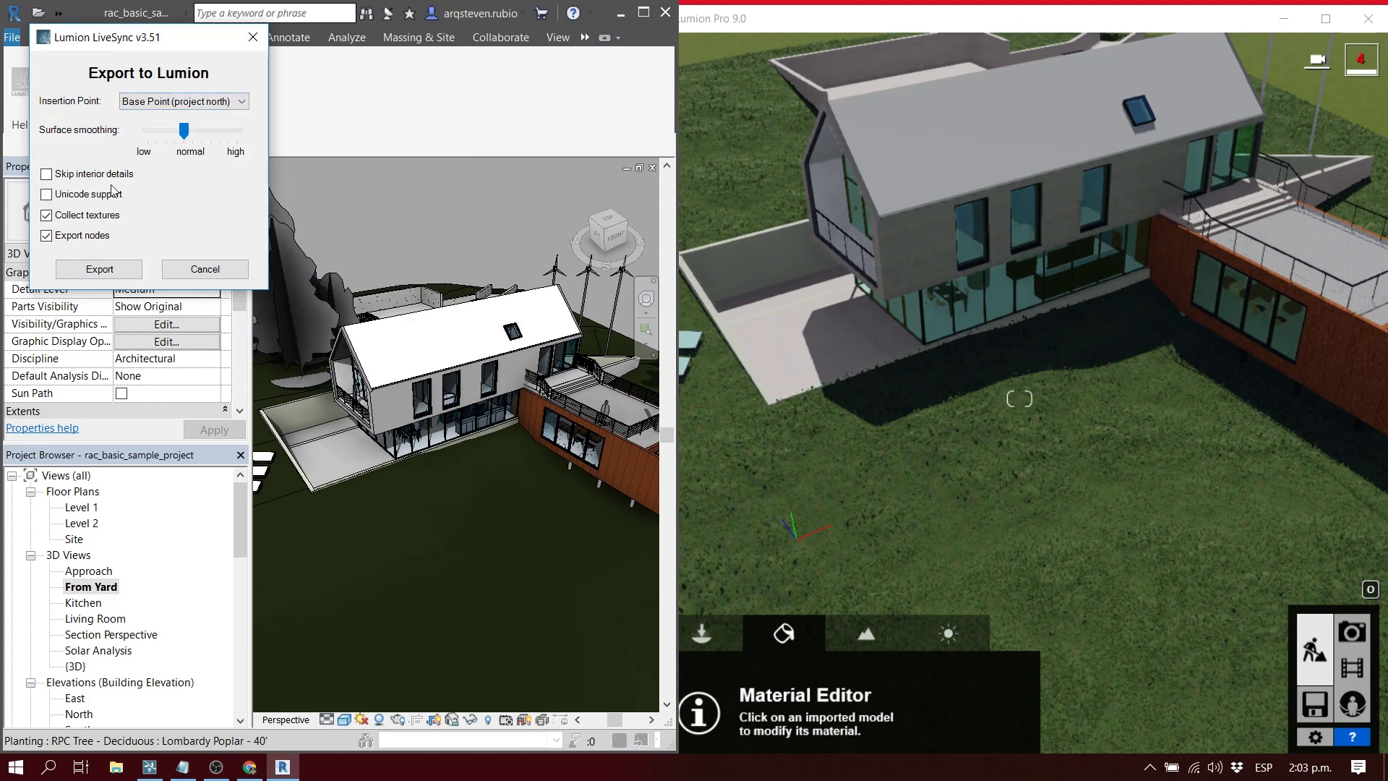
left_click(206, 270)
middle_click_drag(513, 391, 472, 435, "shift")
scroll(454, 466, "up", 1)
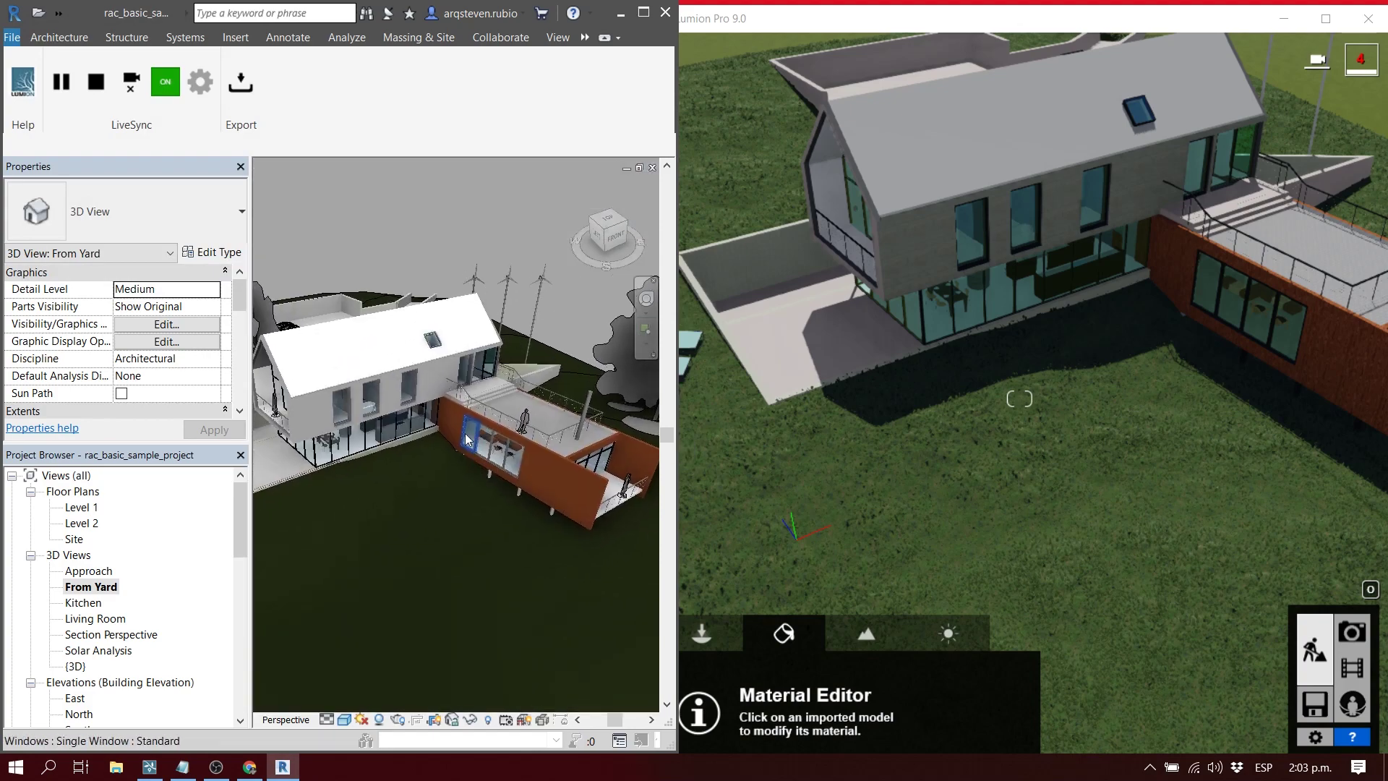
Step: Maximize Lumion, enter Photo mode, frame the house from a low viewpoint, and store the view in photo slot 1
left_click(822, 331)
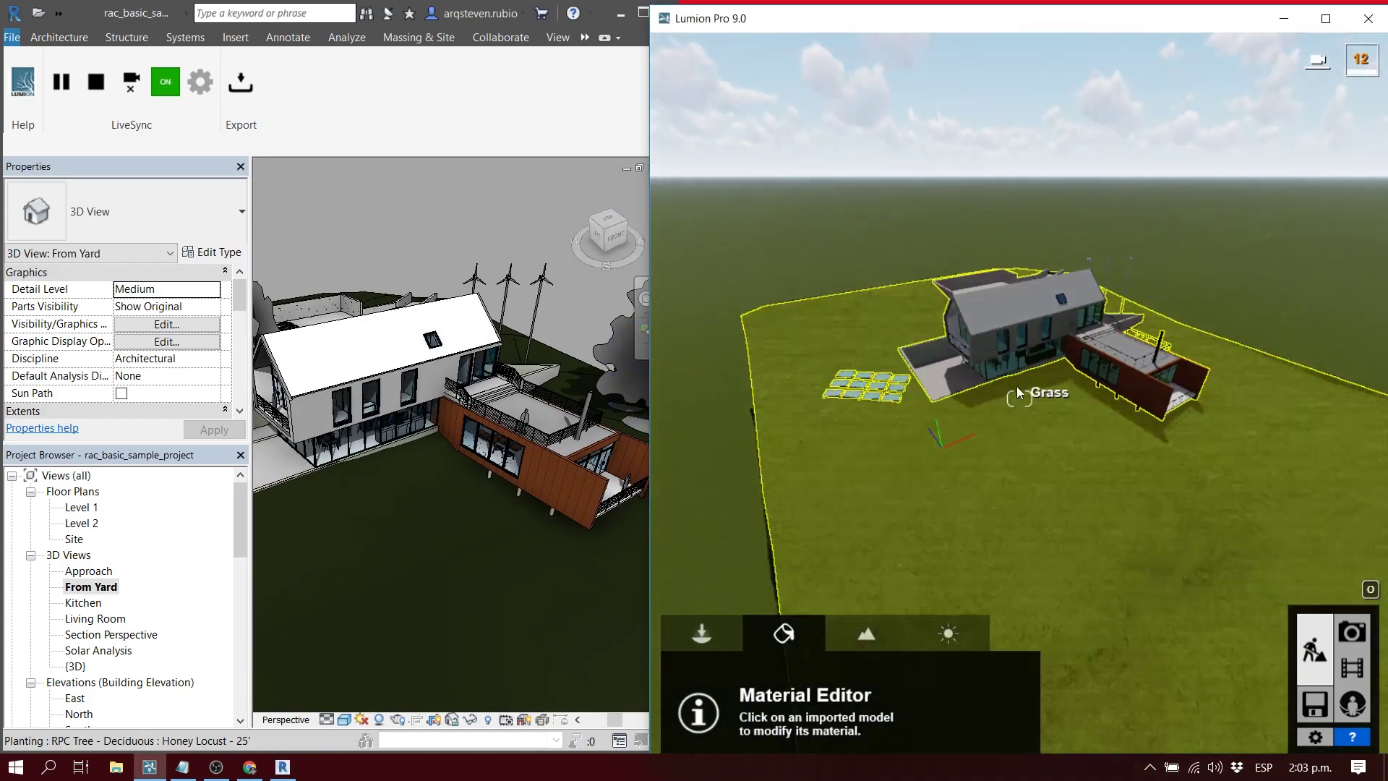
scroll(1016, 386, "up", 4)
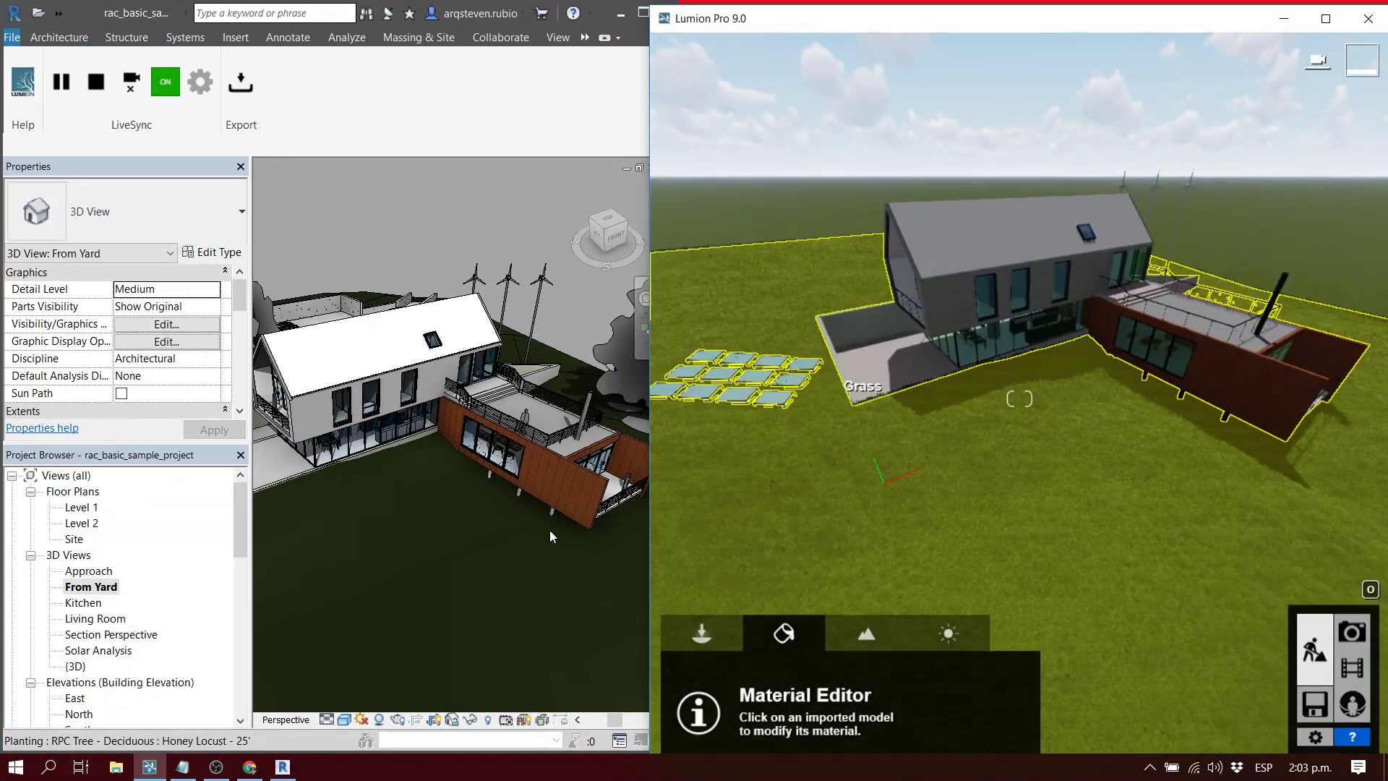
double_click(1130, 20)
left_click(1350, 620)
right_click_drag(861, 325, 862, 266)
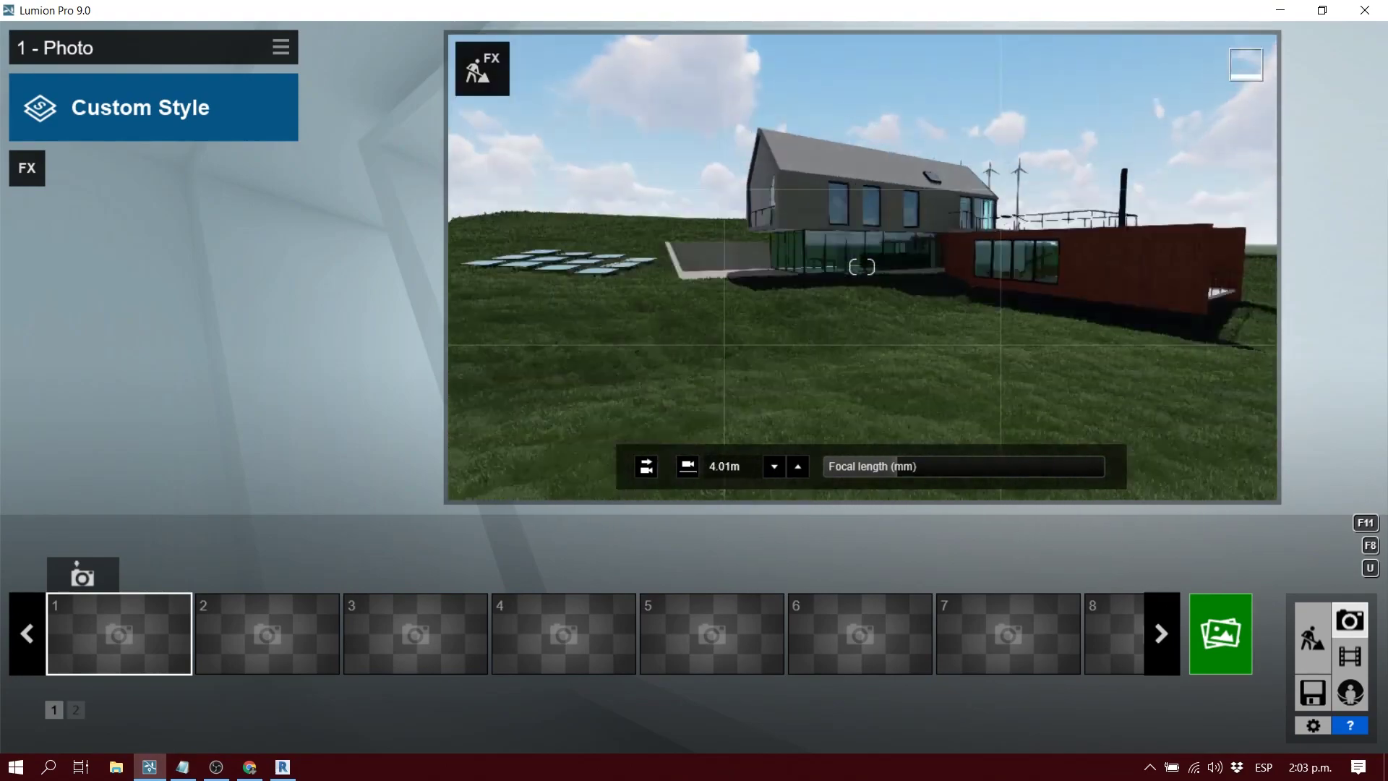
key("ctrl+1")
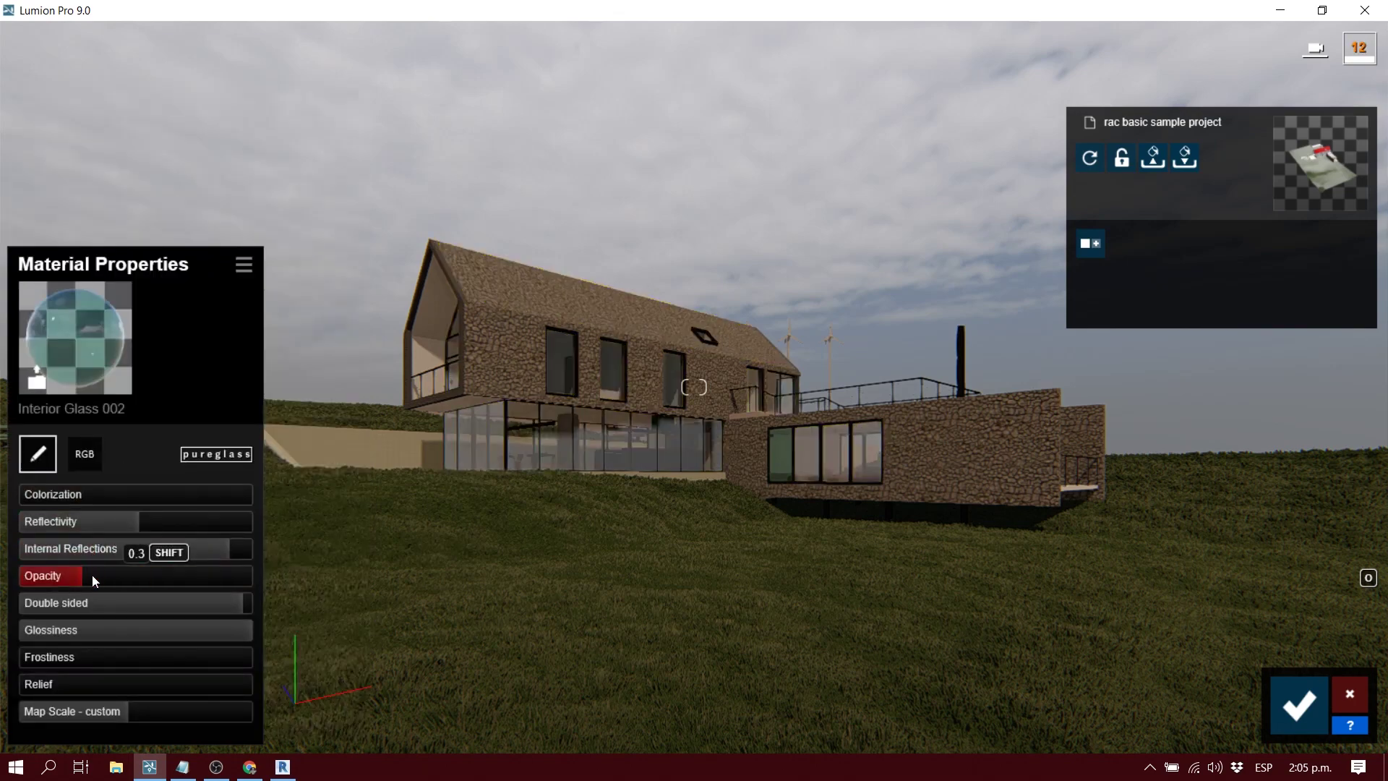
Step: Adjust the Opacity and Double sided settings of the Interior Glass 002 material, and open the Outdoor plaster materials
left_click_drag(92, 576, 96, 577)
left_click(130, 603)
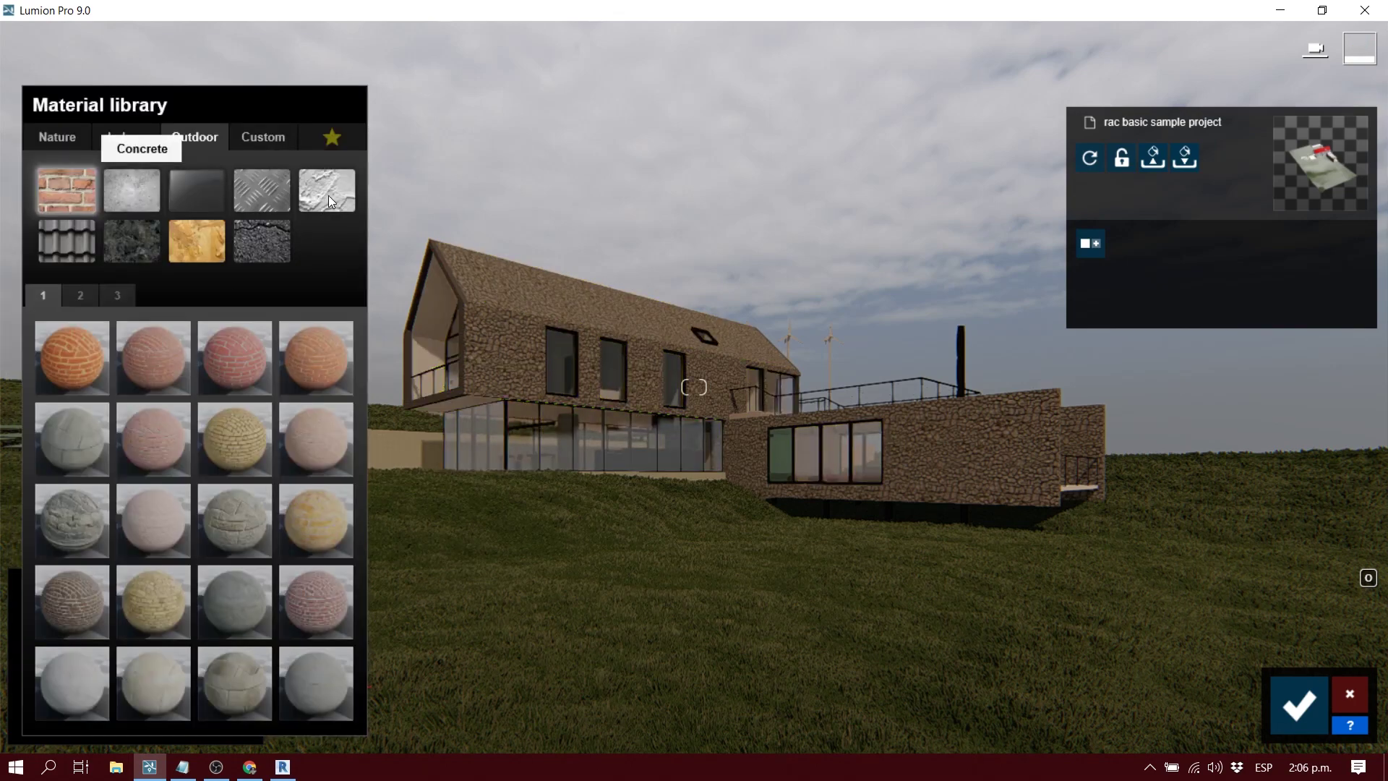
left_click(326, 190)
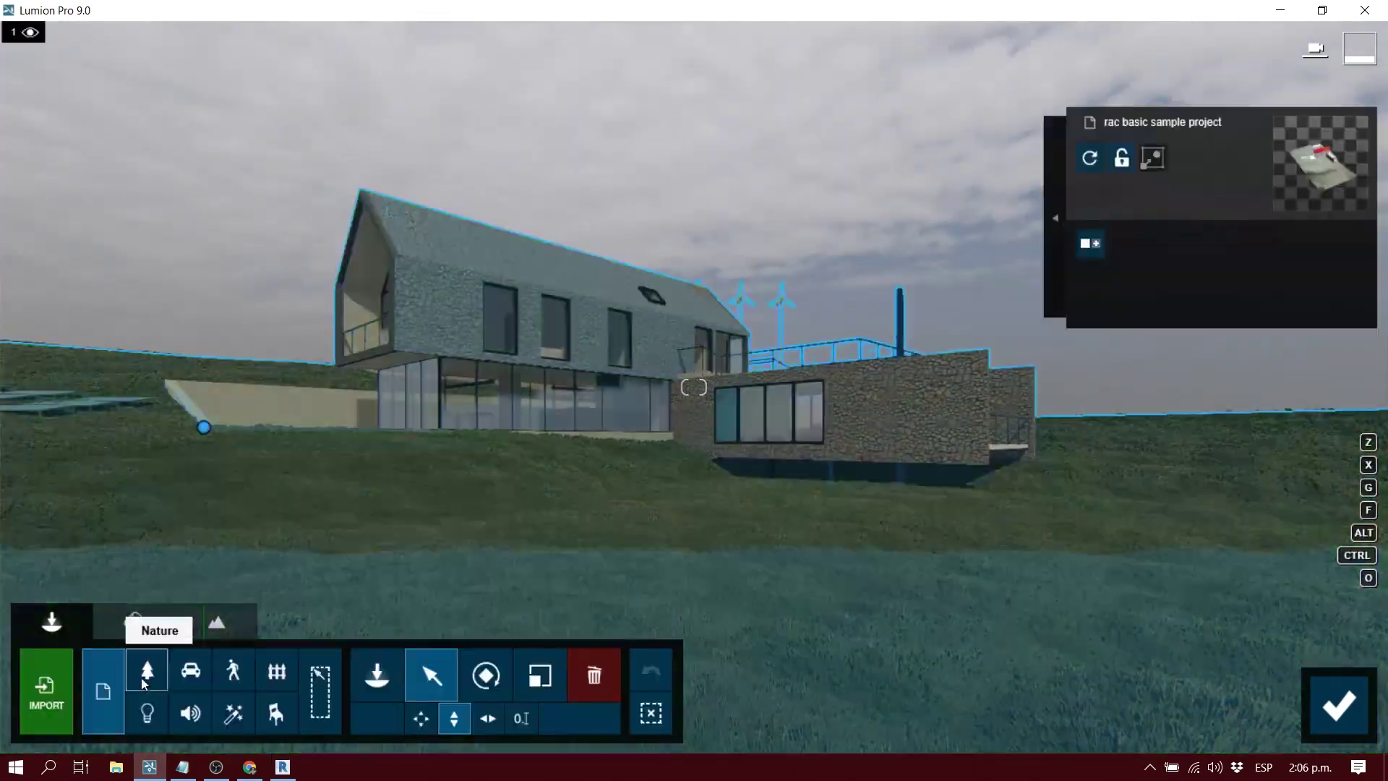
Step: Open the Nature library's Conifers category and choose a tree from page 3 for planting around the house
left_click(147, 671)
mouse_move(206, 315)
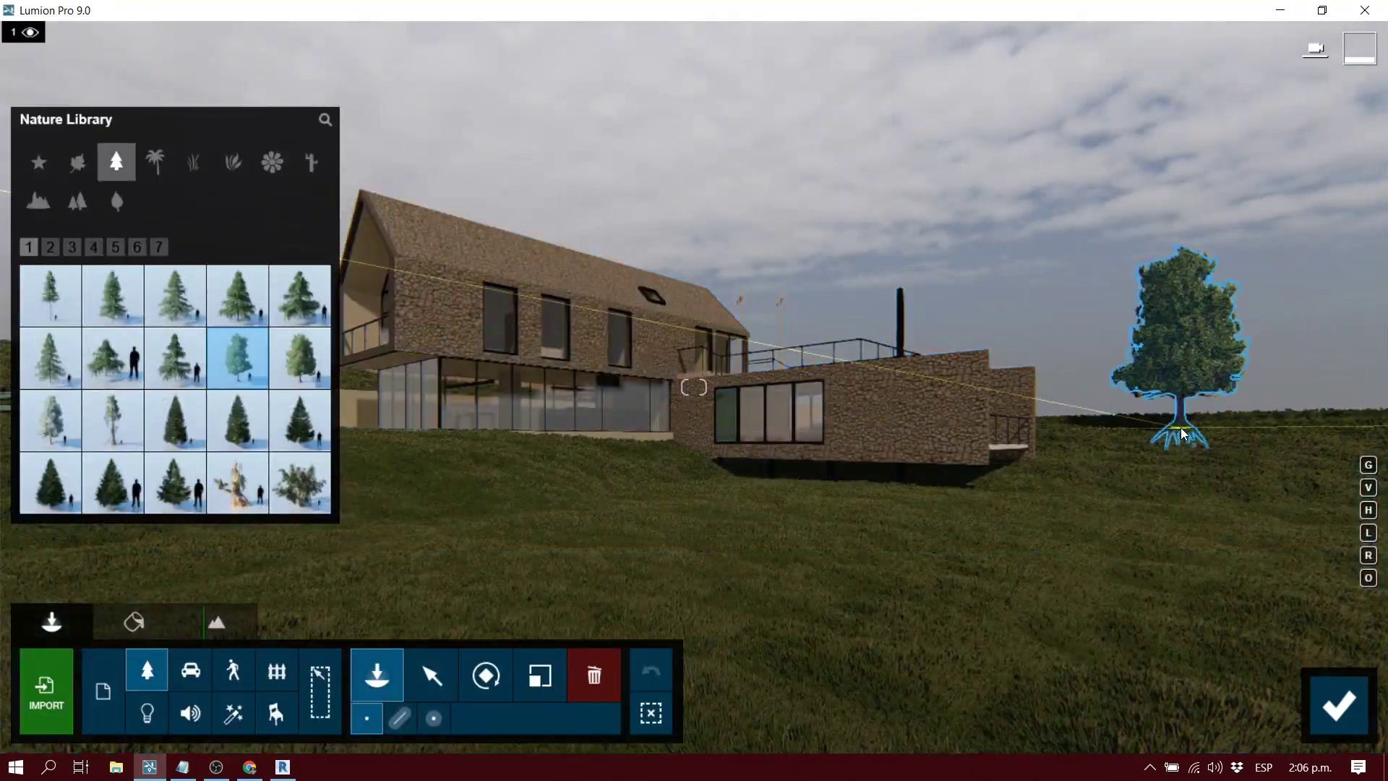
left_click(71, 247)
left_click(299, 420)
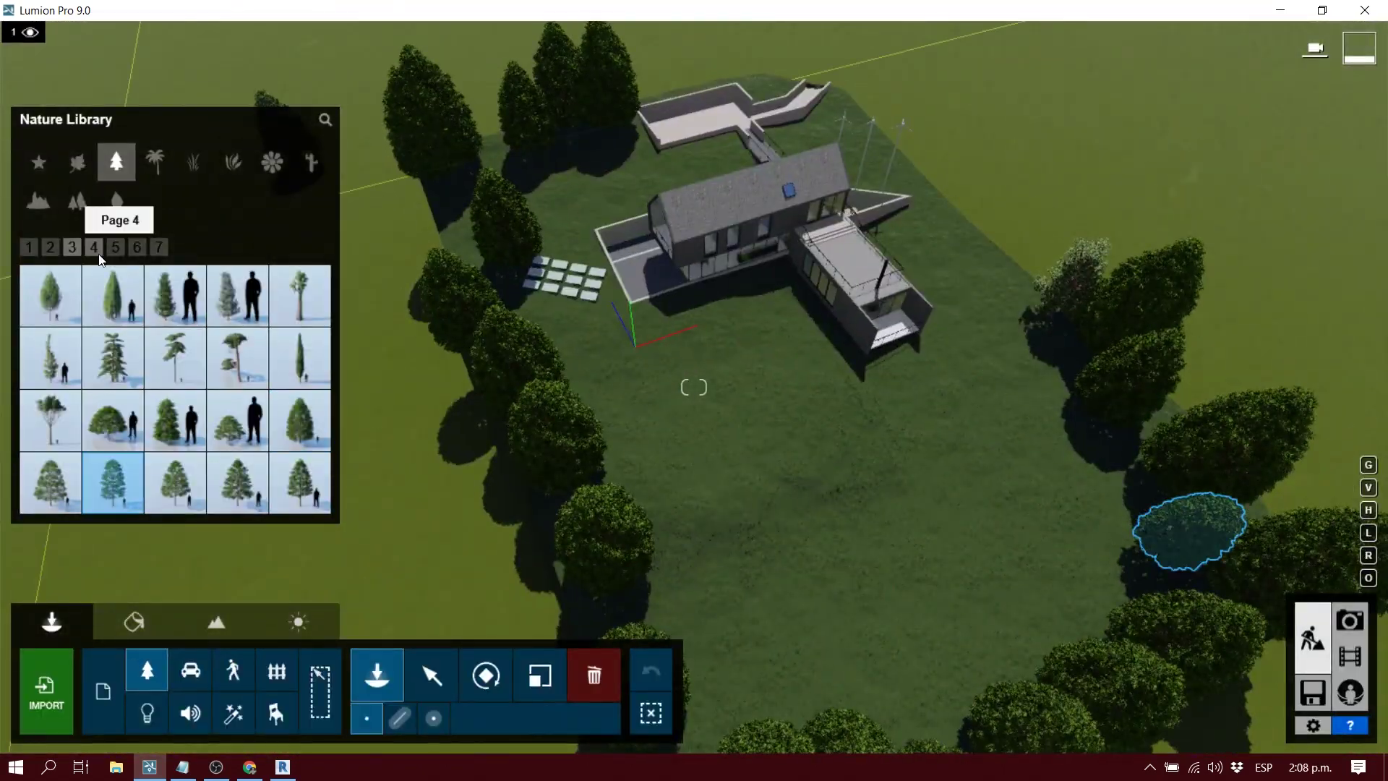
Step: Place several trees from page 7 of the Conifers category beside the terrace wing and on the front lawn
left_click(99, 254)
left_click(118, 246)
left_click(138, 247)
left_click(160, 249)
left_click(175, 358)
left_click(1121, 457)
left_click(1008, 292)
left_click(958, 227)
left_click(741, 532)
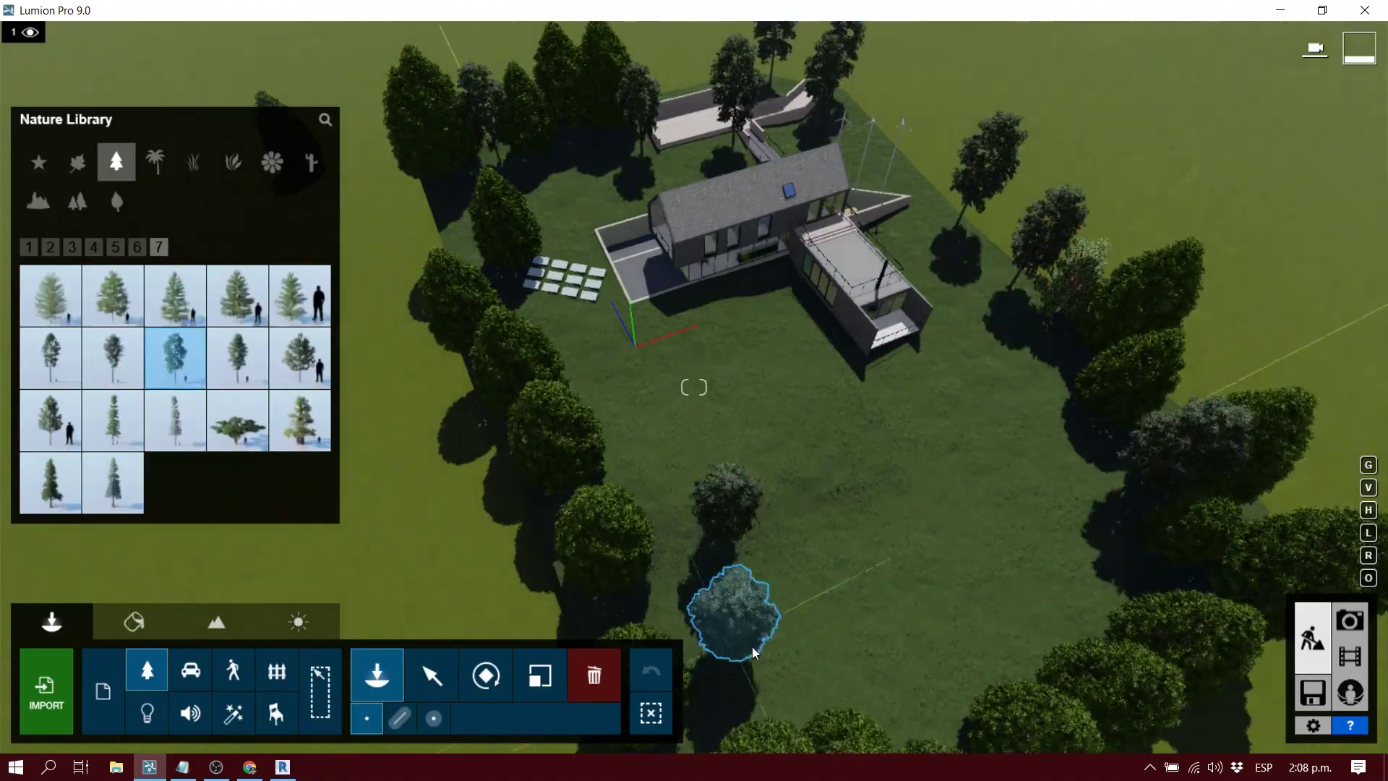
Step: Place tree clusters from the Nature library on the ground surrounding the house to form a forest
left_click(78, 201)
left_click(113, 482)
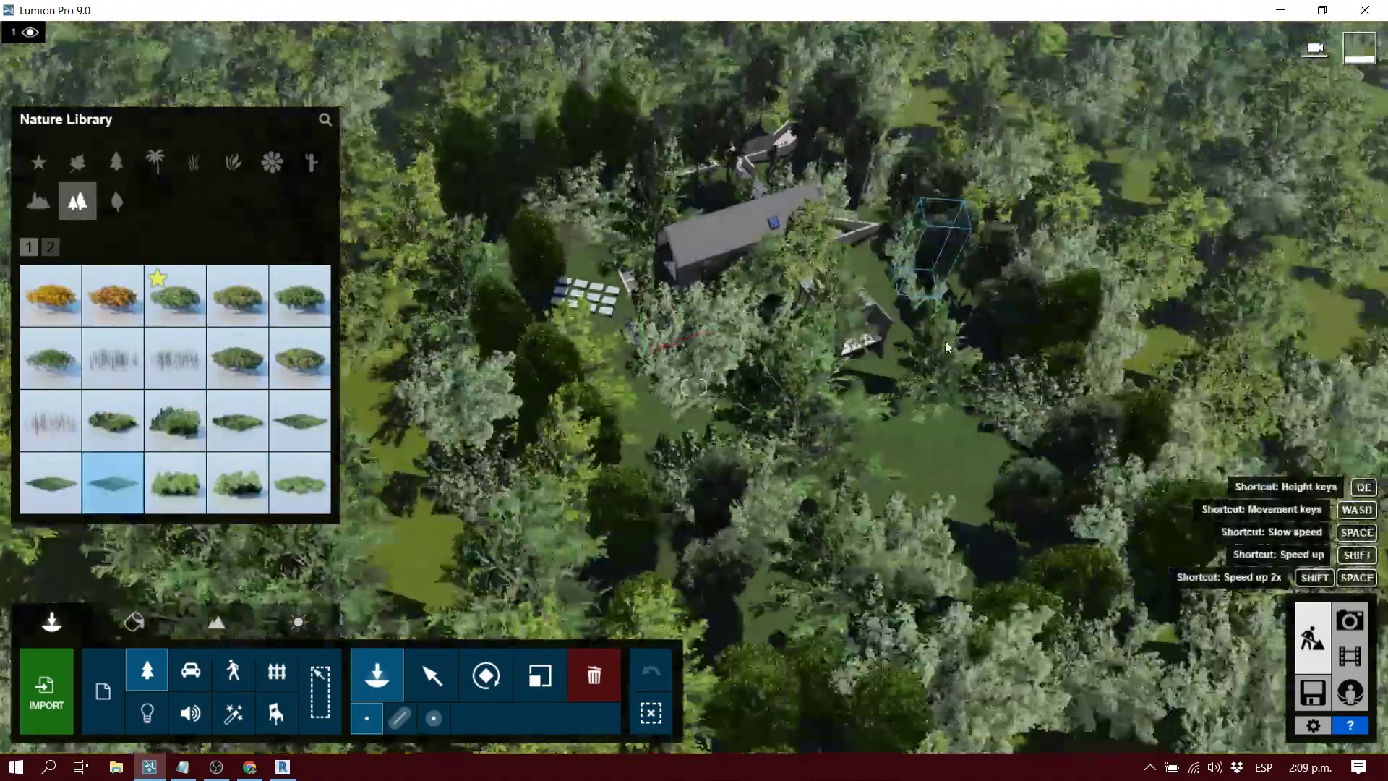
left_click(1208, 260)
right_click_drag(1209, 261, 693, 387)
left_click(700, 449)
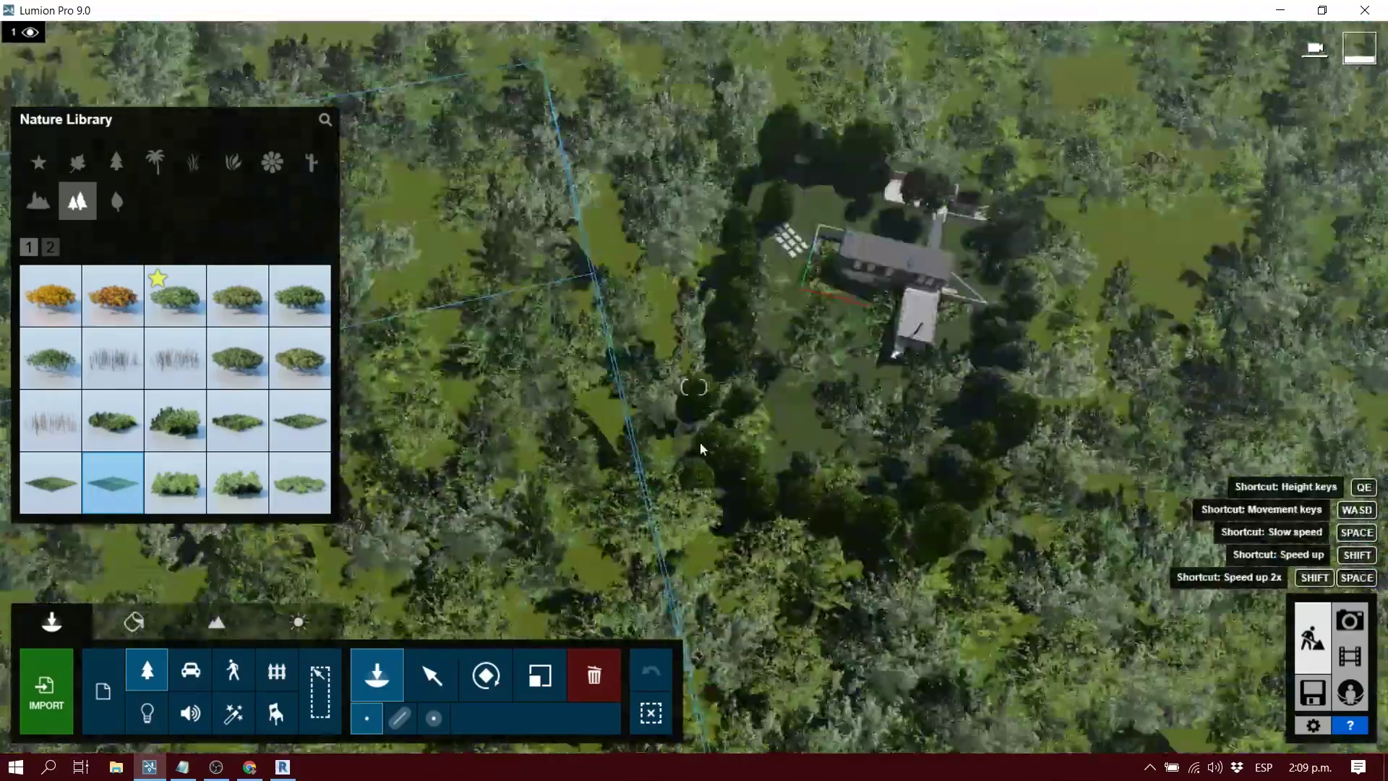
Step: Place a garden stone from page 4 of the Nature library's rocks category on the front lawn, and choose another from page 3
left_click(432, 675)
left_click(377, 675)
left_click(38, 201)
left_click(237, 357)
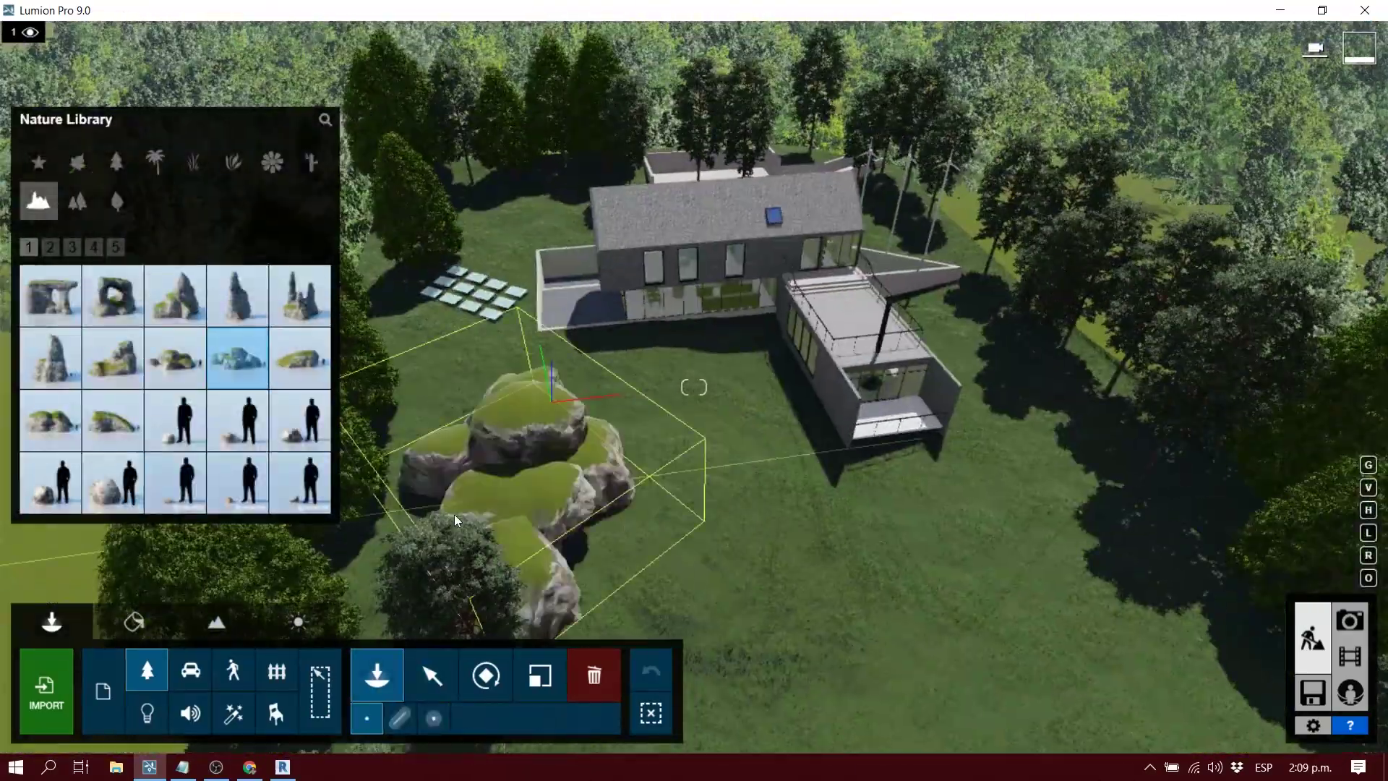
left_click(51, 253)
left_click(116, 247)
left_click(94, 248)
left_click(51, 294)
left_click(175, 358)
left_click(392, 535)
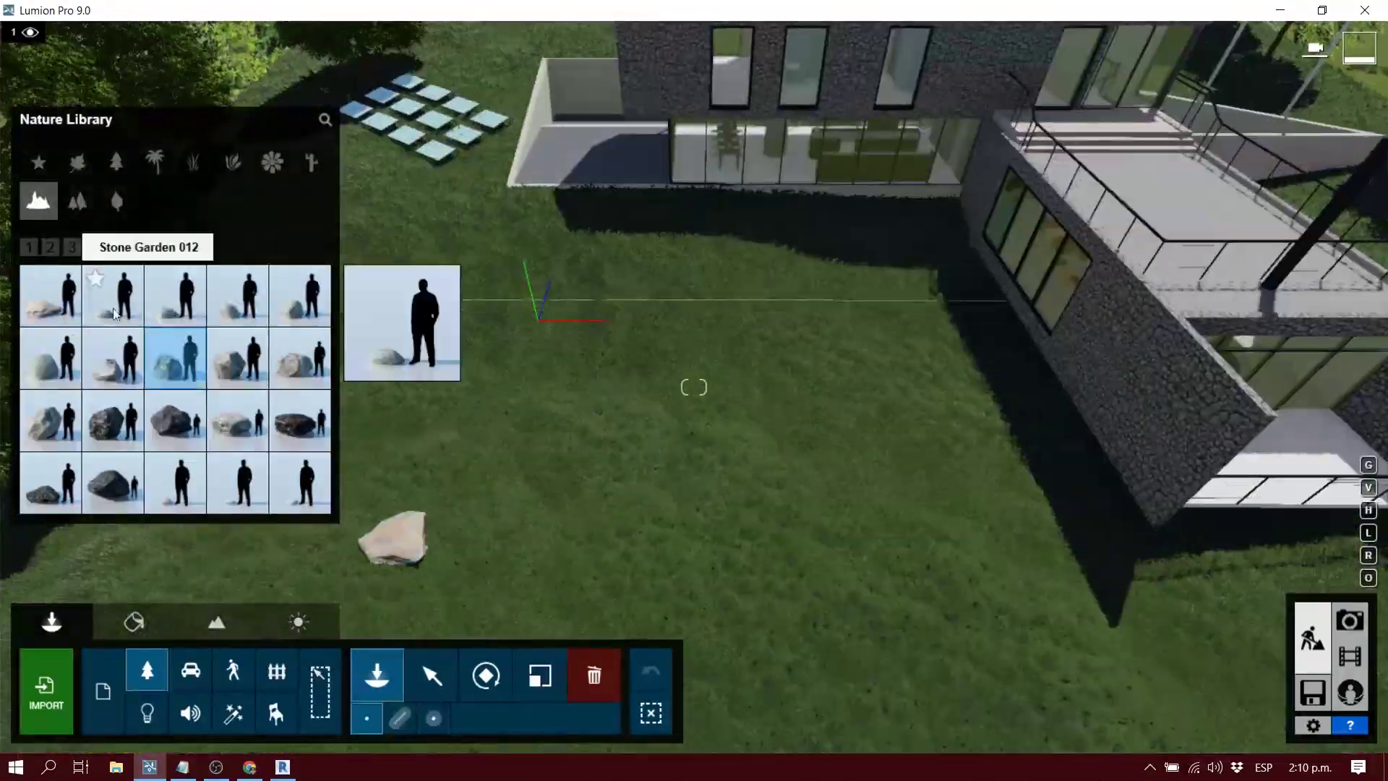
left_click(73, 247)
left_click(300, 483)
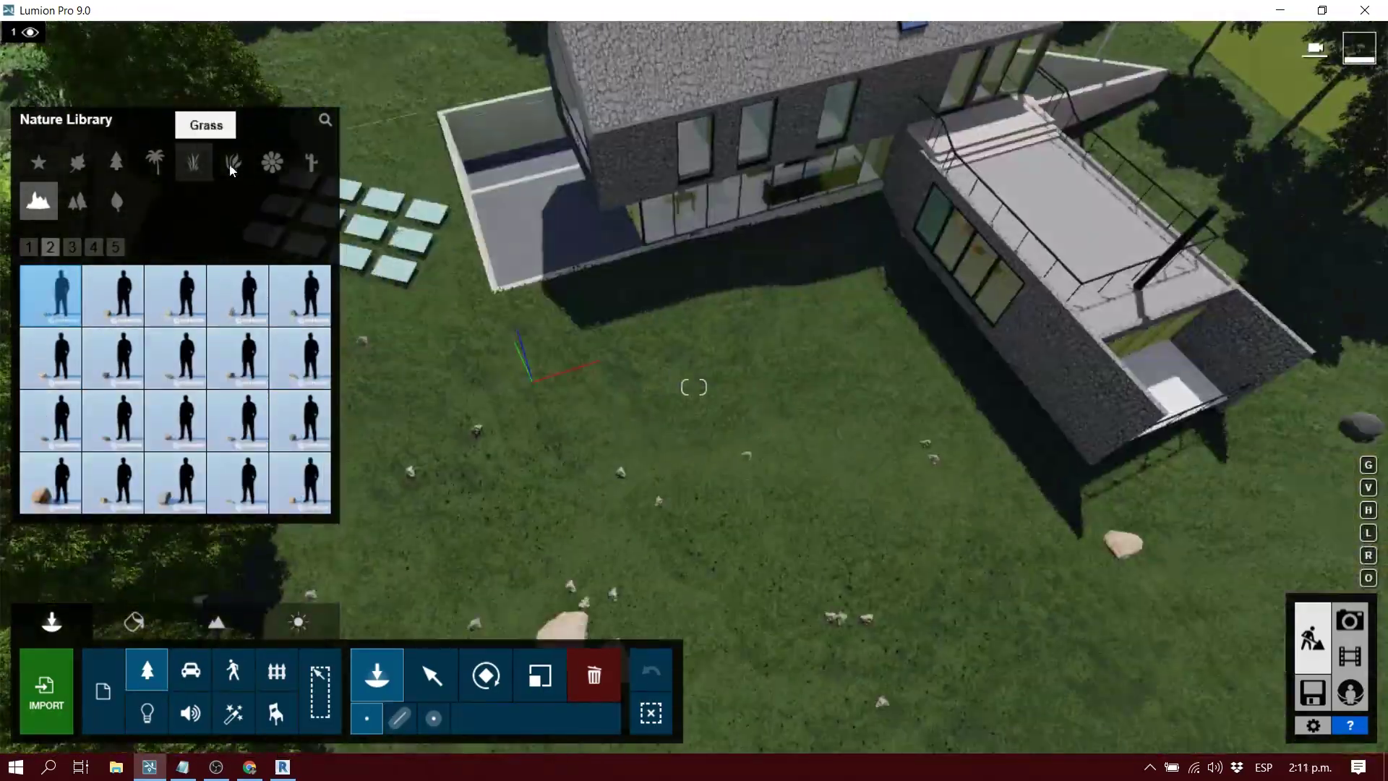
Step: Choose a clump from page 1 of the Grass category, browse page 2 of the plants, and open the lights library
left_click(193, 161)
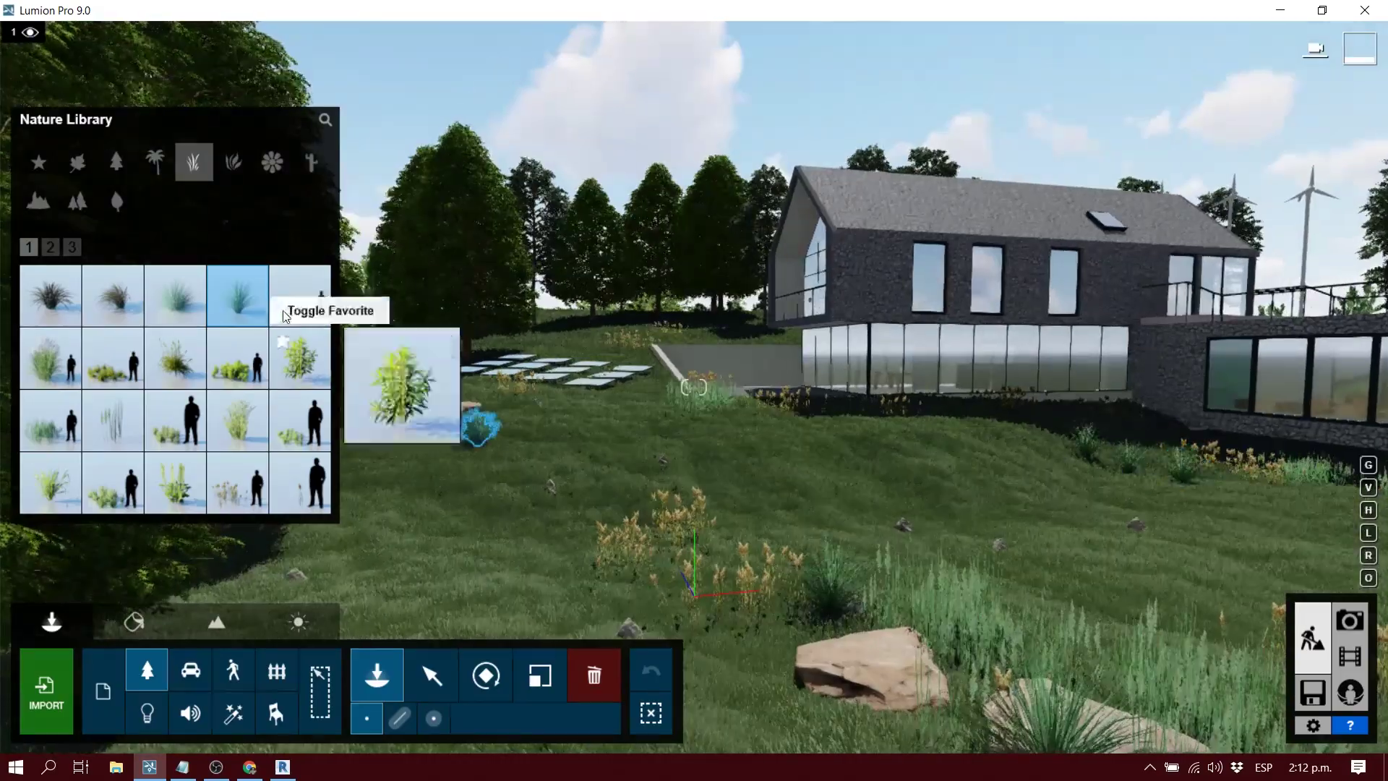
left_click(298, 297)
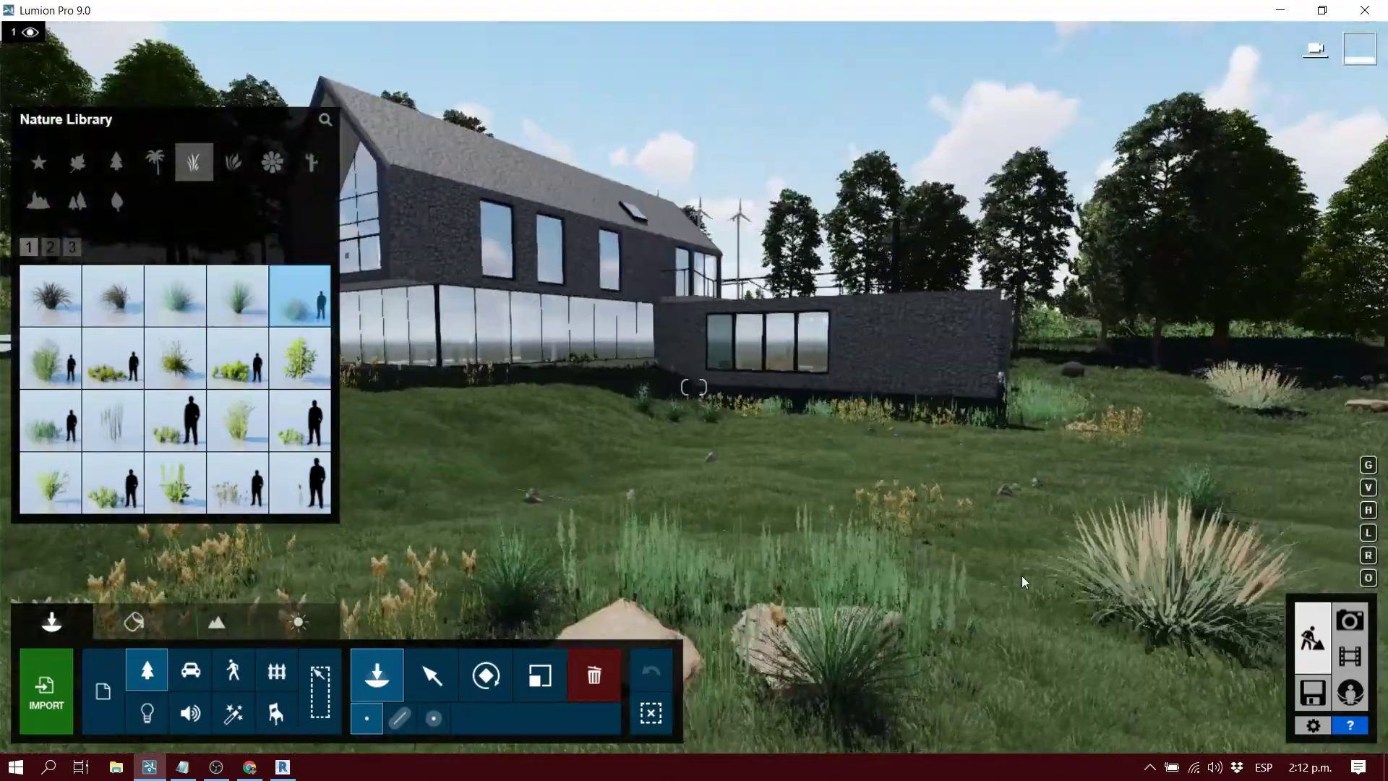
left_click(233, 162)
left_click(50, 247)
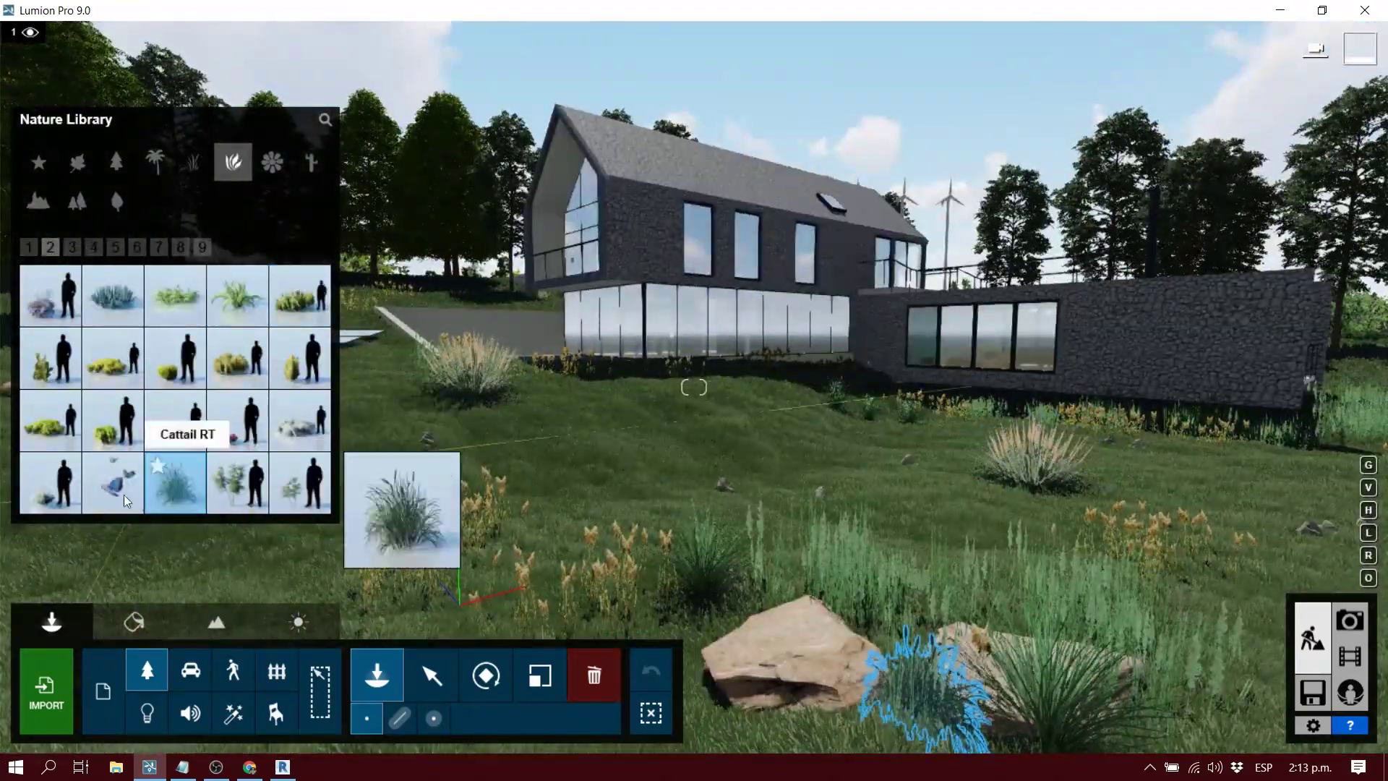
left_click(147, 713)
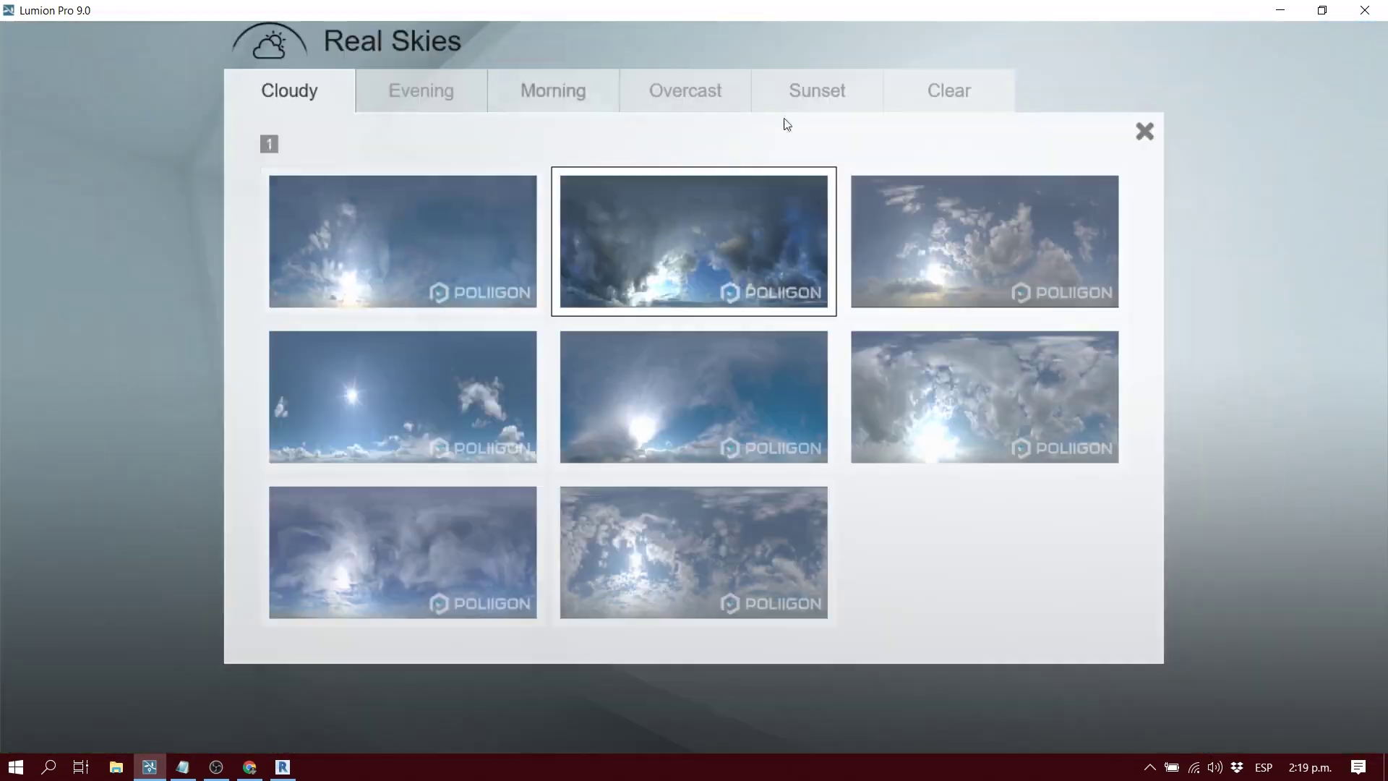
Step: Apply a deep blue Poliigon sky to the photo's Real Skies effect and raise its Heading close to the maximum
left_click(389, 289)
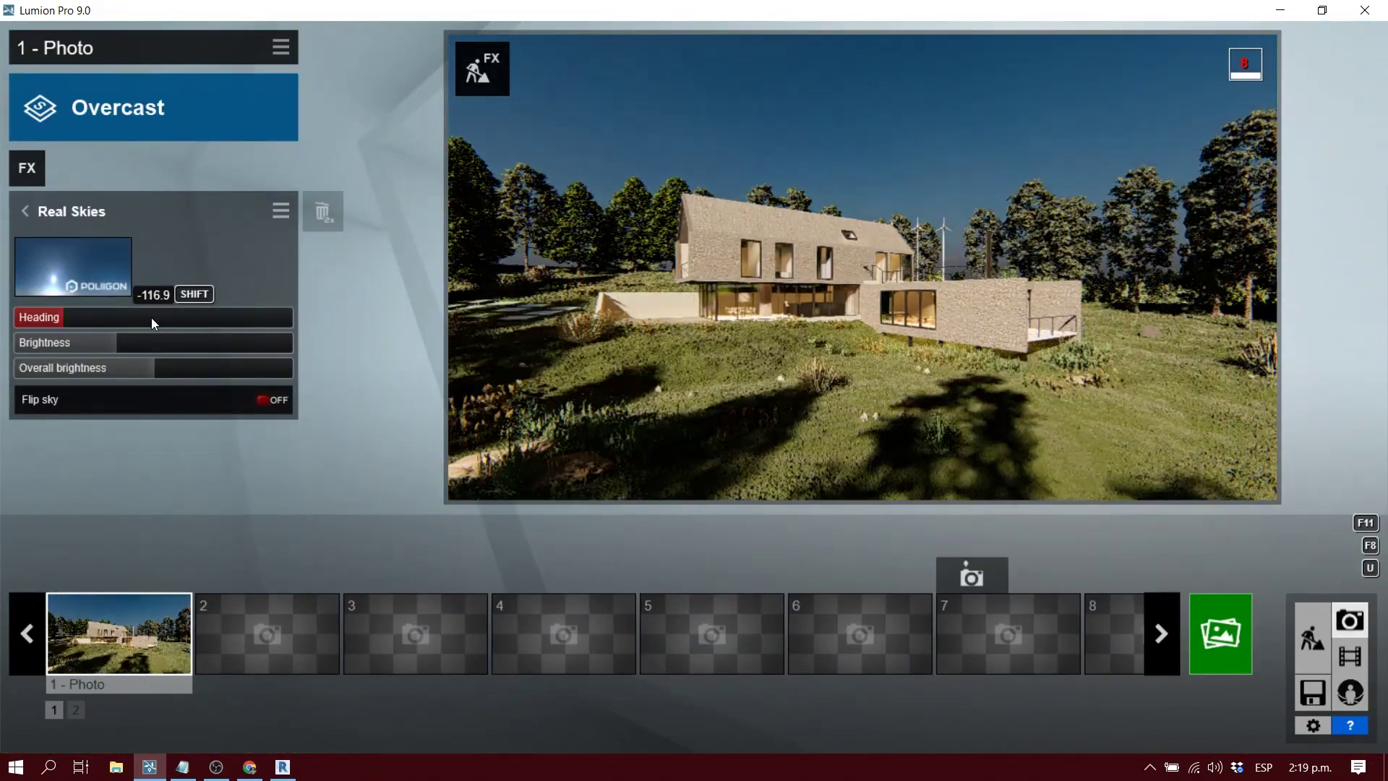
left_click_drag(152, 321, 284, 332)
Step: Set the photo camera's eye level to 1.60 m, reframe the house, and lower the Real Skies Heading close to its minimum
left_click(686, 467)
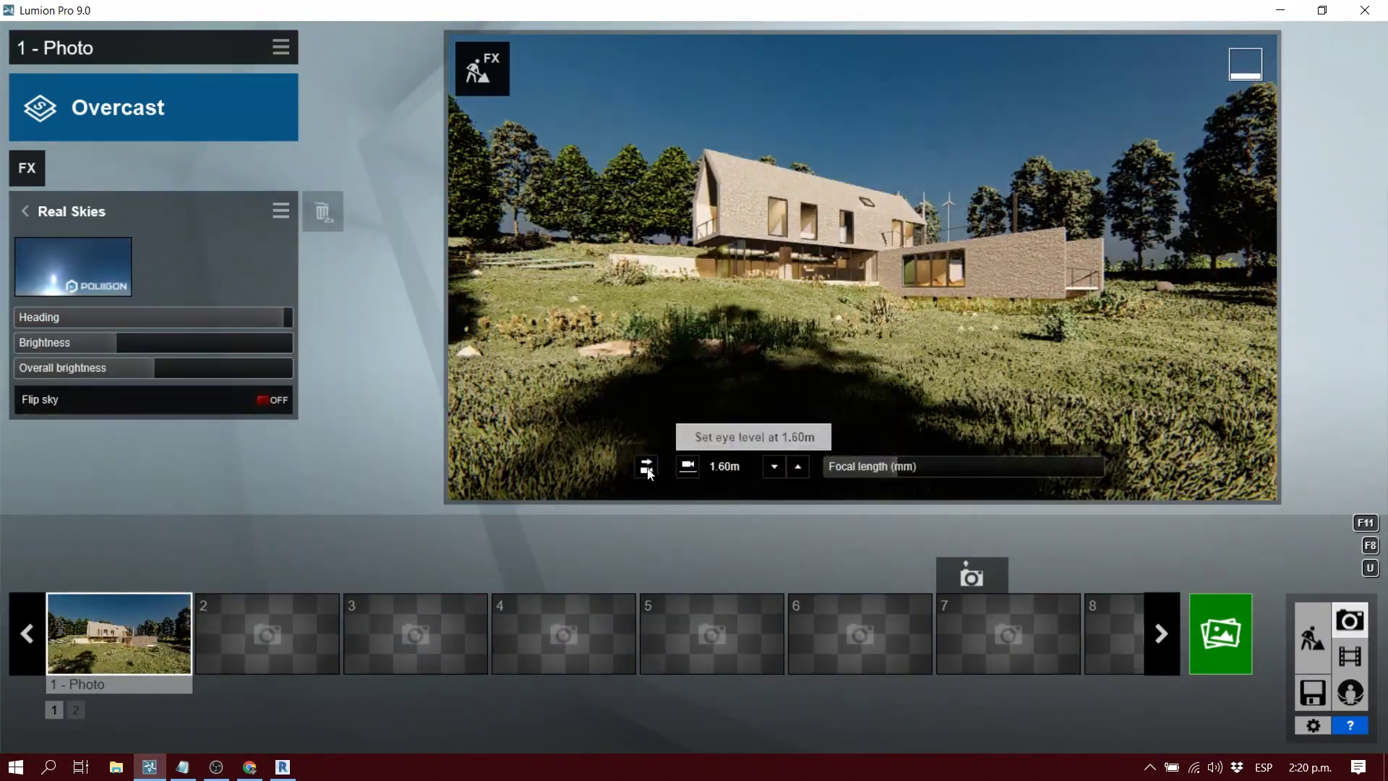
key("a")
mouse_move(629, 419)
right_mouse_down()
mouse_move(630, 434)
mouse_move(626, 401)
right_mouse_up()
left_click_drag(166, 319, 37, 330)
Step: Open the photo's Shadow effect, set Shadow Type to Ultra Sharp, and enable Soft Shadows
left_click(27, 168)
left_click(65, 390)
left_click(245, 421)
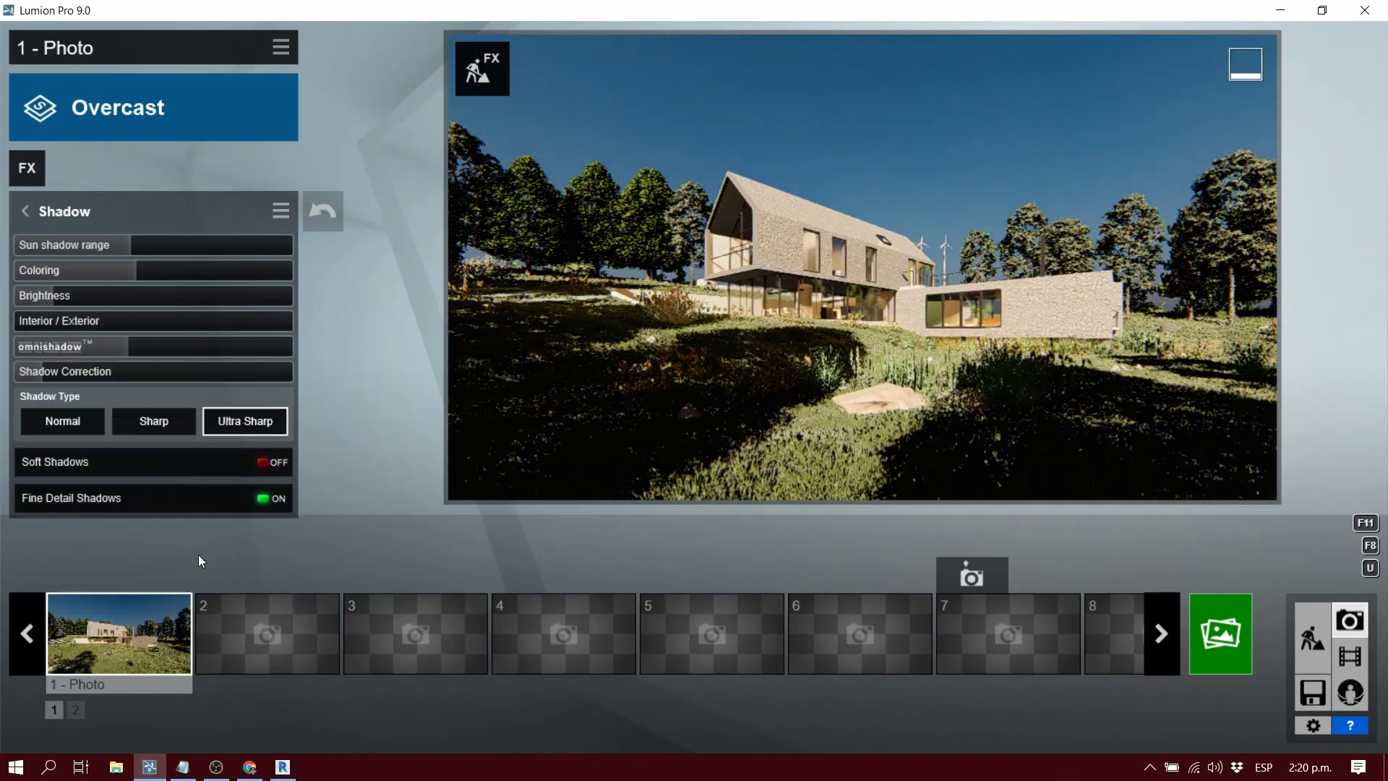
left_click(272, 462)
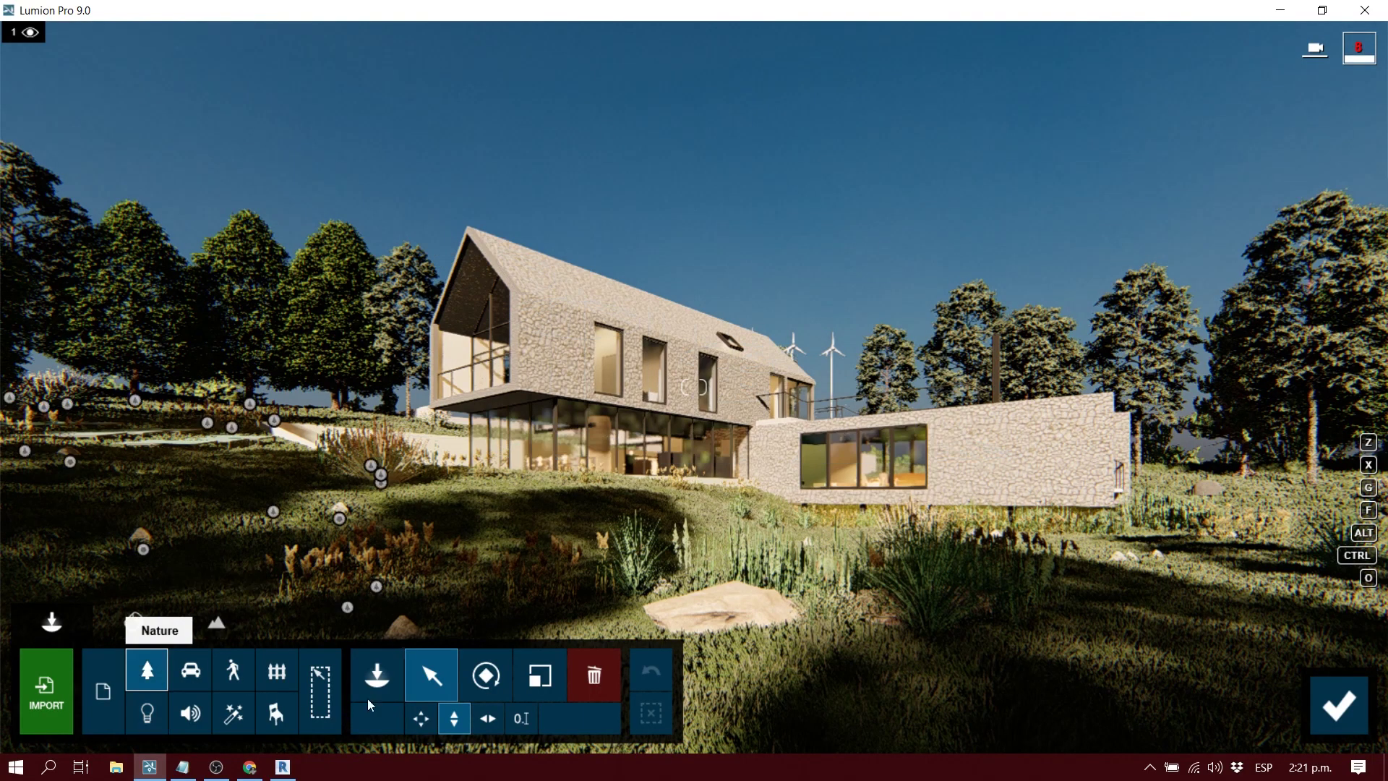
Step: Place large broadleaf trees from page 2 of the Broadleaf library in the foreground so their branches frame the house
left_click(147, 671)
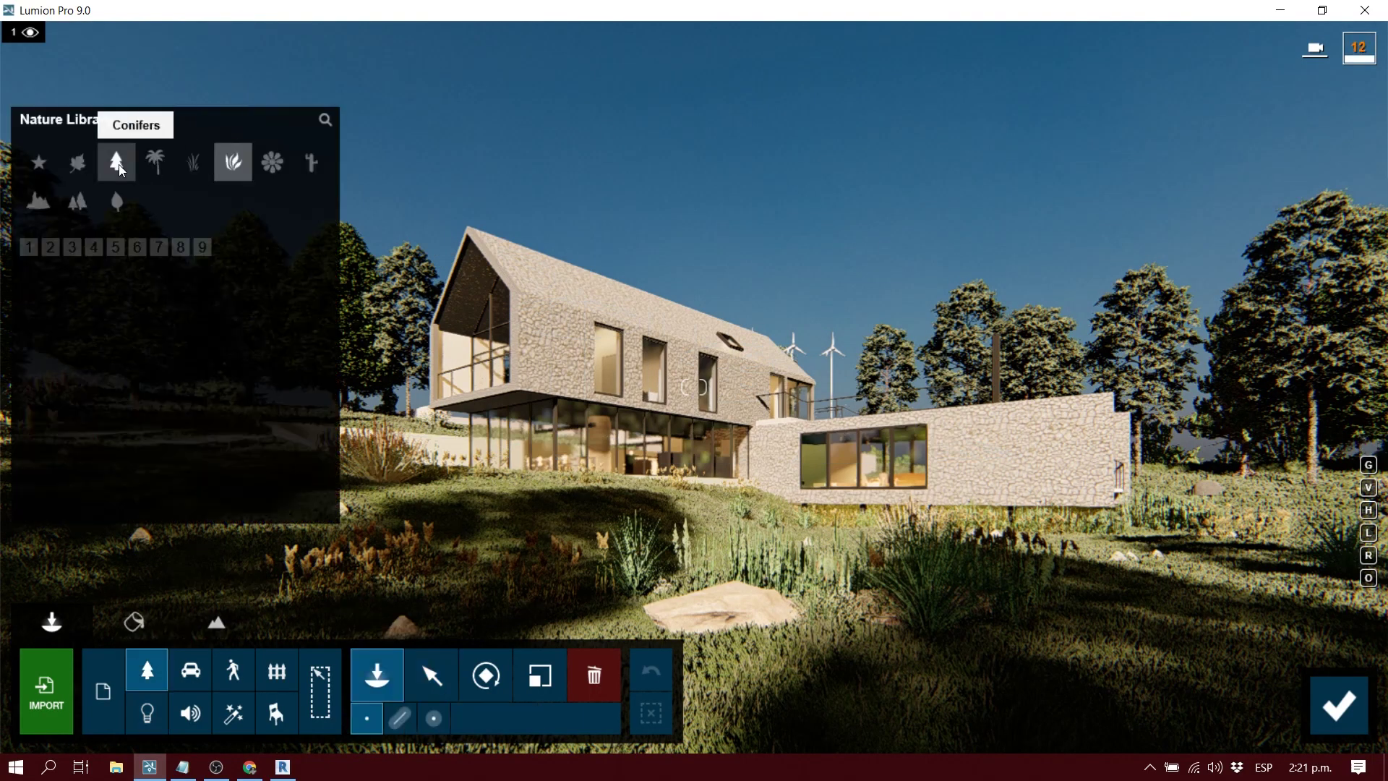
left_click(118, 163)
left_click(300, 347)
left_click(77, 162)
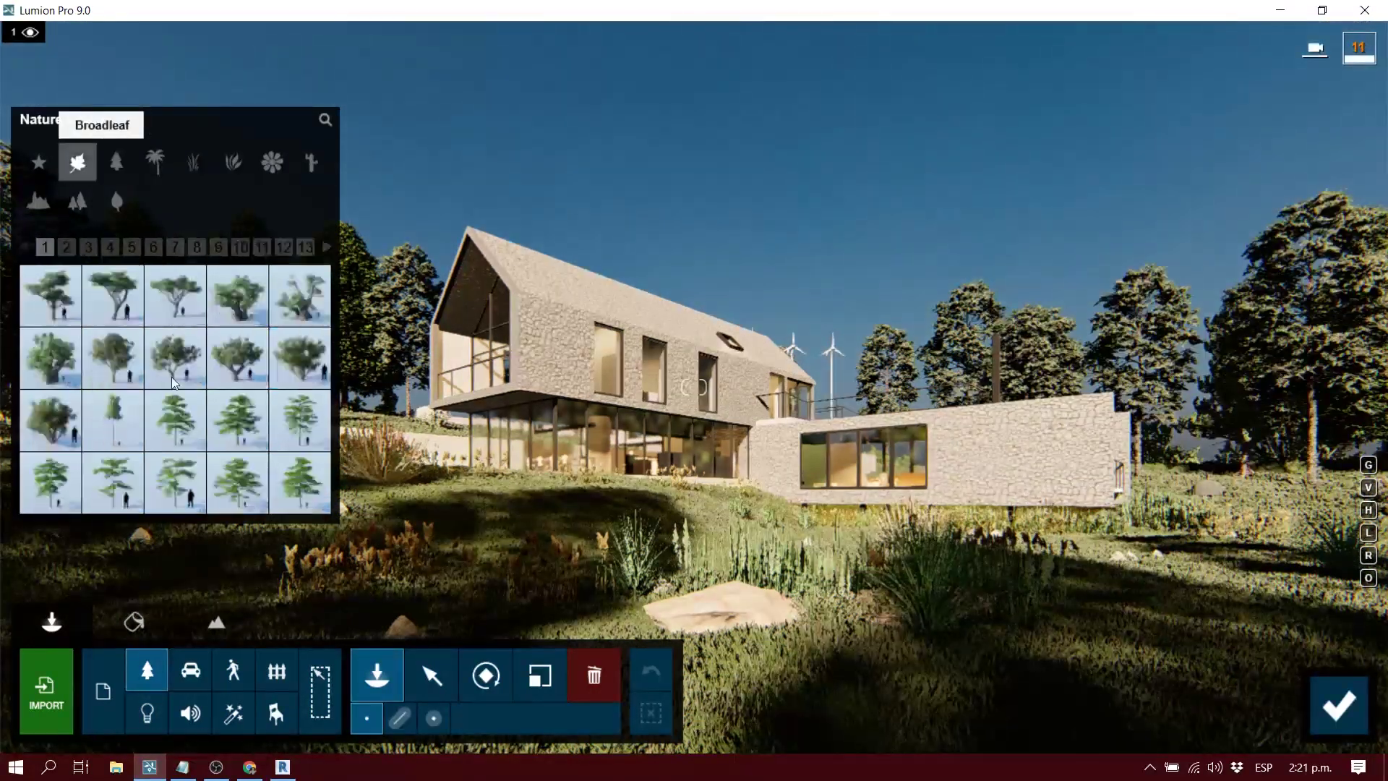
left_click(66, 247)
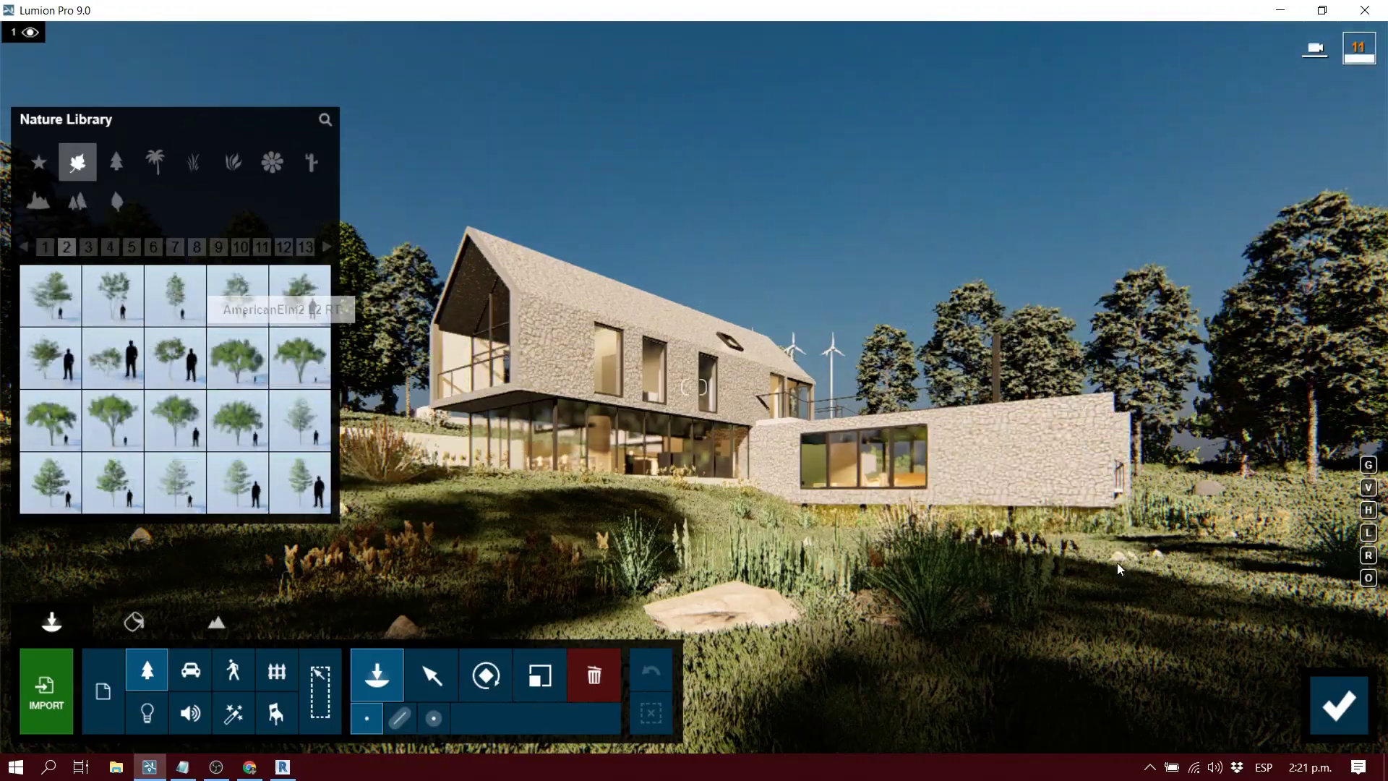
left_click(237, 358)
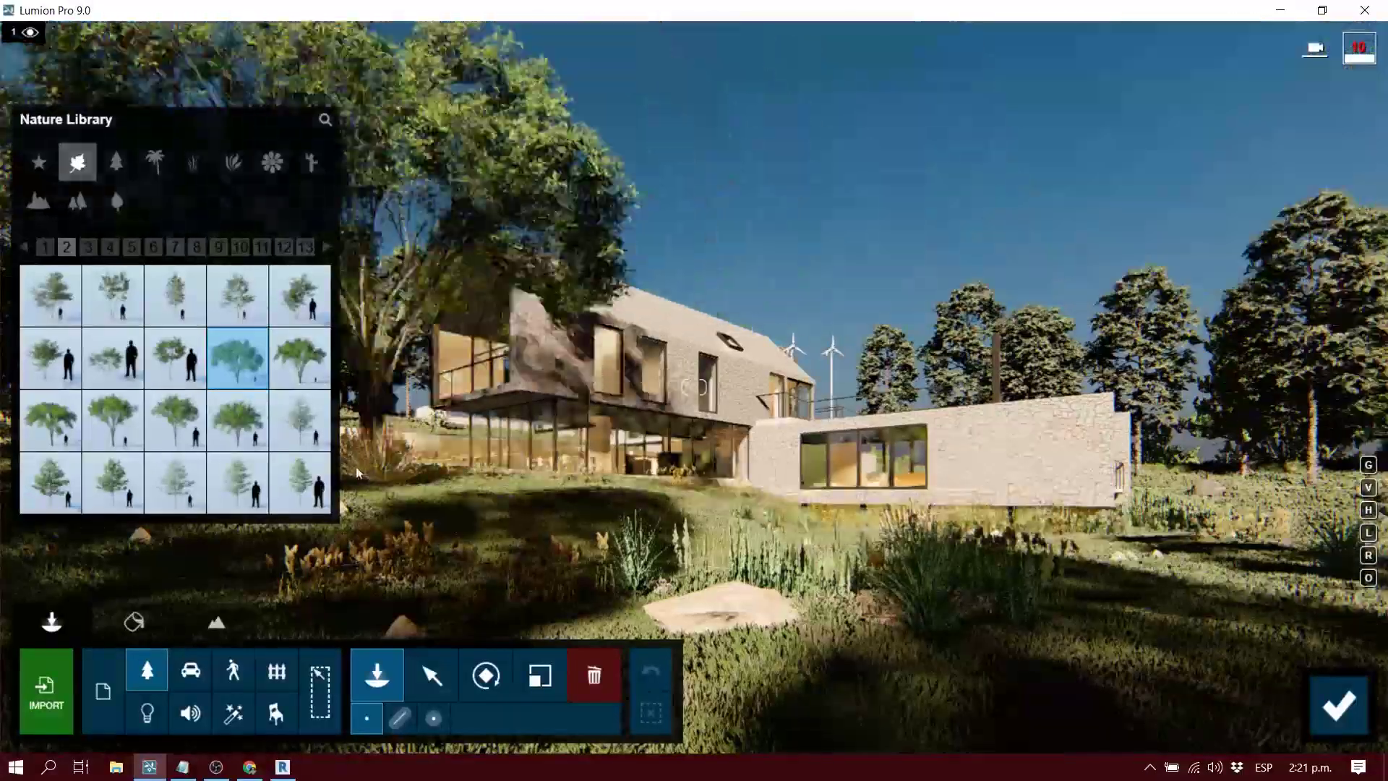
left_click(981, 537)
right_click_drag(982, 537, 759, 528)
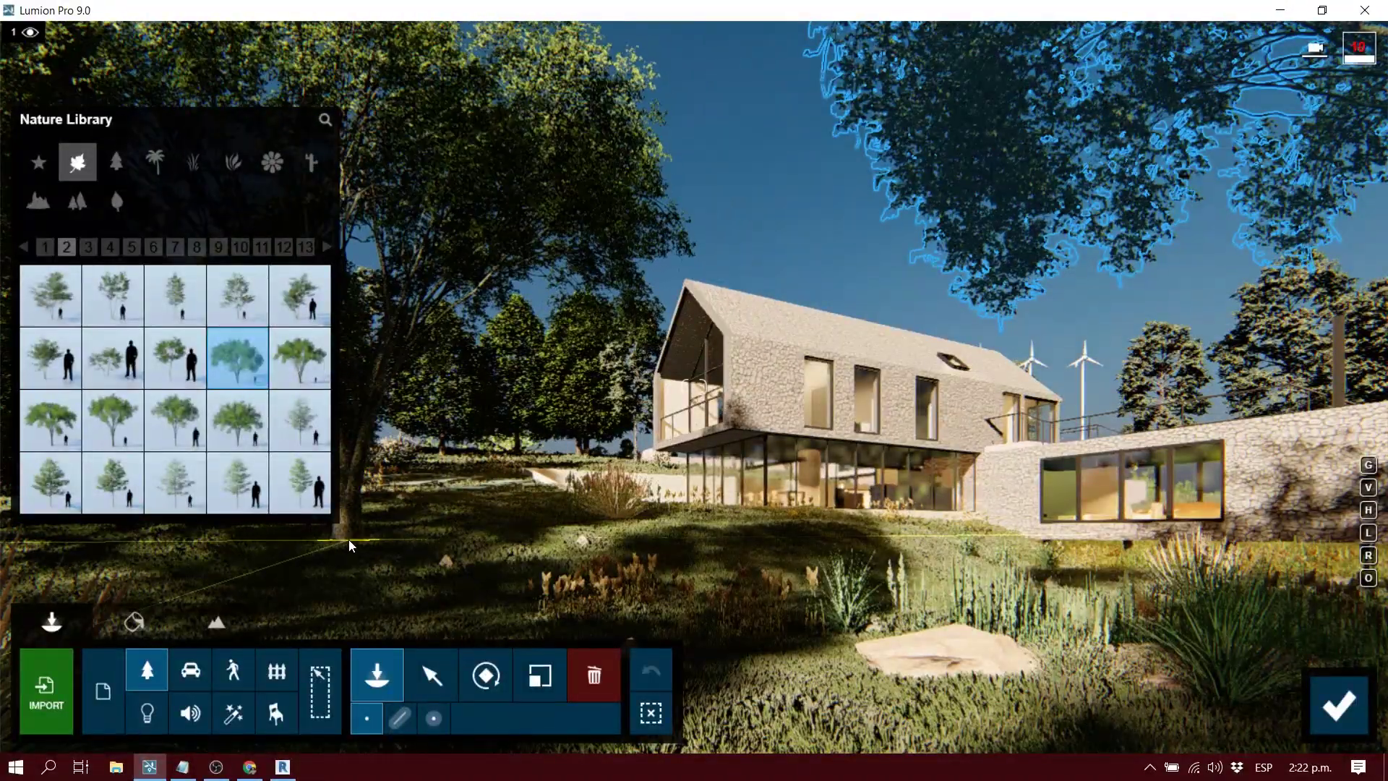
left_click(1337, 706)
Step: Reframe the photo camera past the new trunks so foliage frames the house, and store the camera in photo slot 1
left_click(163, 647)
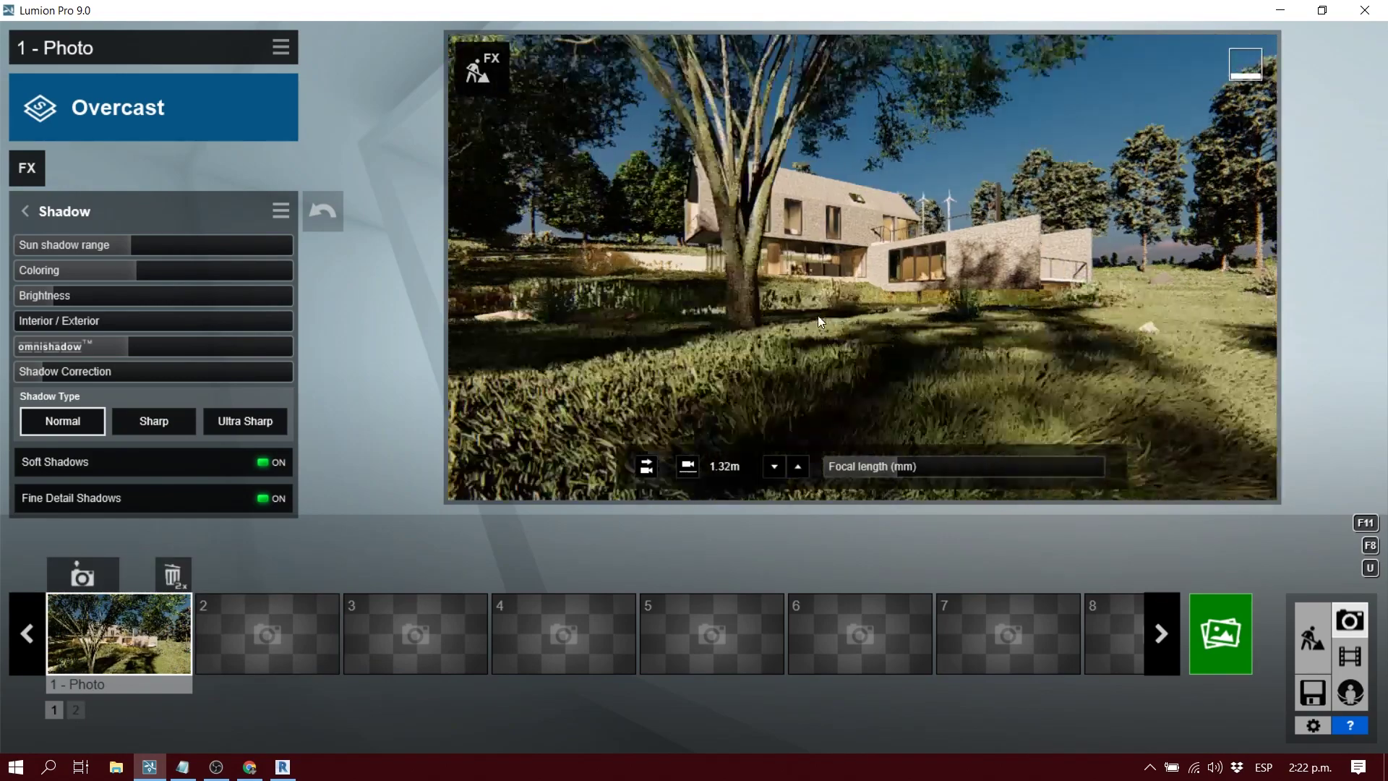
key("a")
key("w")
left_click(69, 581)
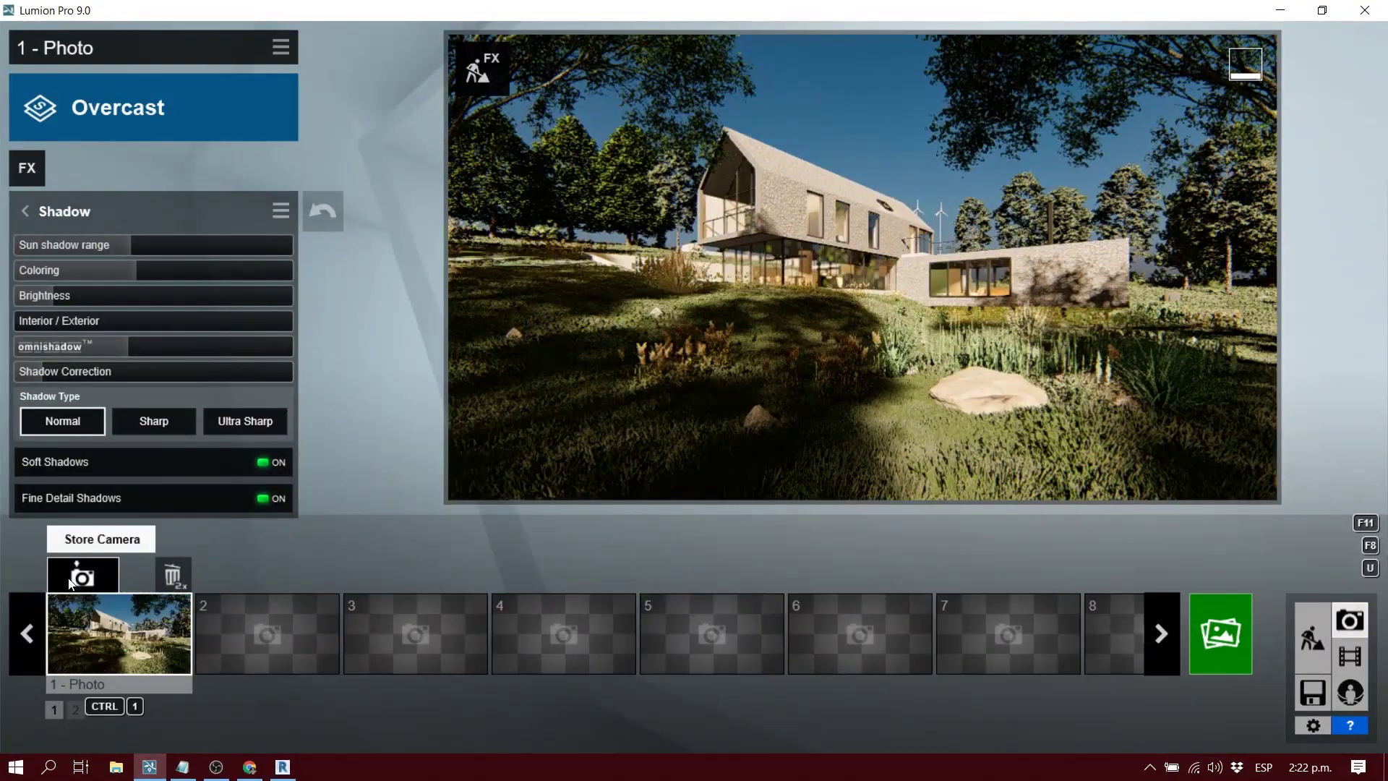
Step: Open the photo's Color Correction effect, adjust Temperature, and set Contrast to about 0.7
left_click(22, 211)
left_click(123, 254)
left_click_drag(137, 250, 177, 246)
left_click_drag(185, 348, 201, 349)
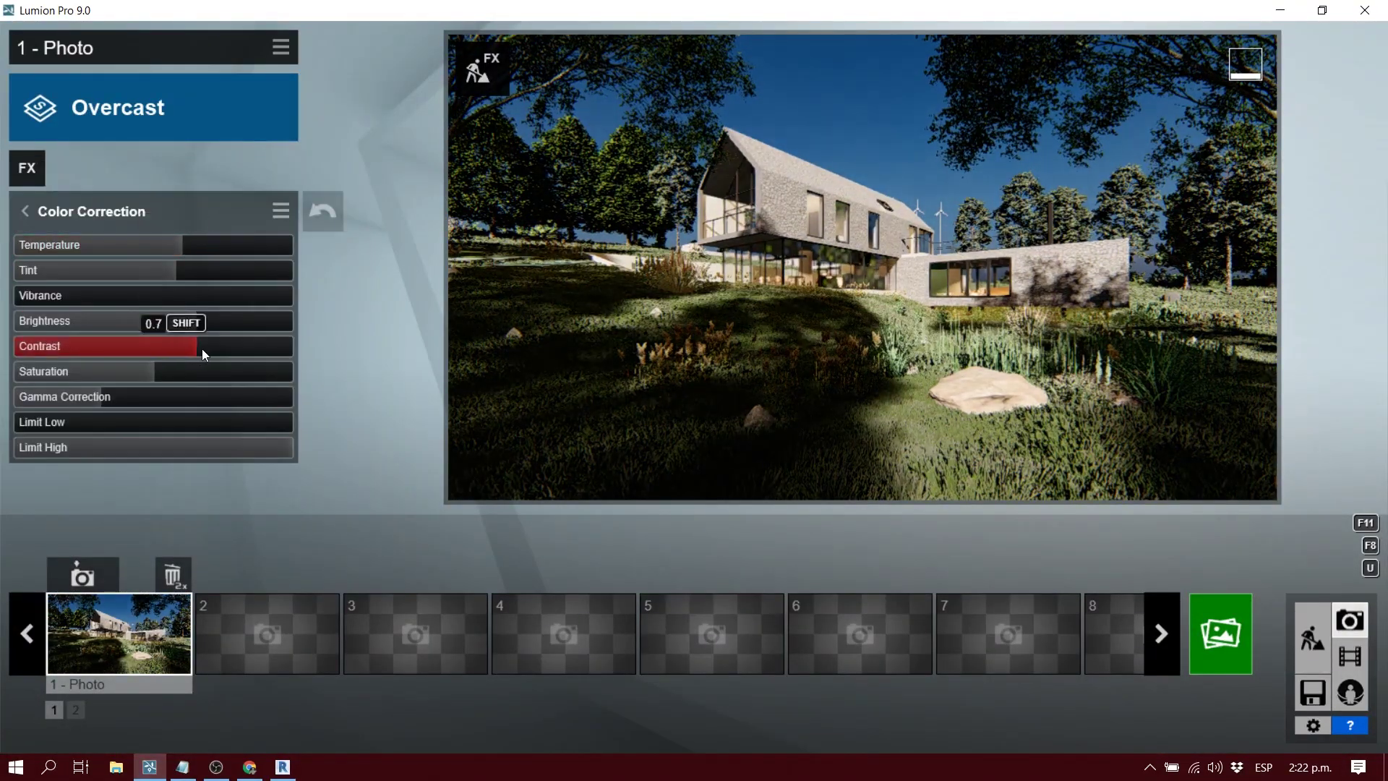
Step: Raise Vibrance slightly, lower Saturation, and warm the Temperature in Color Correction, returning to the effects list
left_click(167, 375)
left_click(67, 298)
left_click(133, 372)
left_click(162, 240)
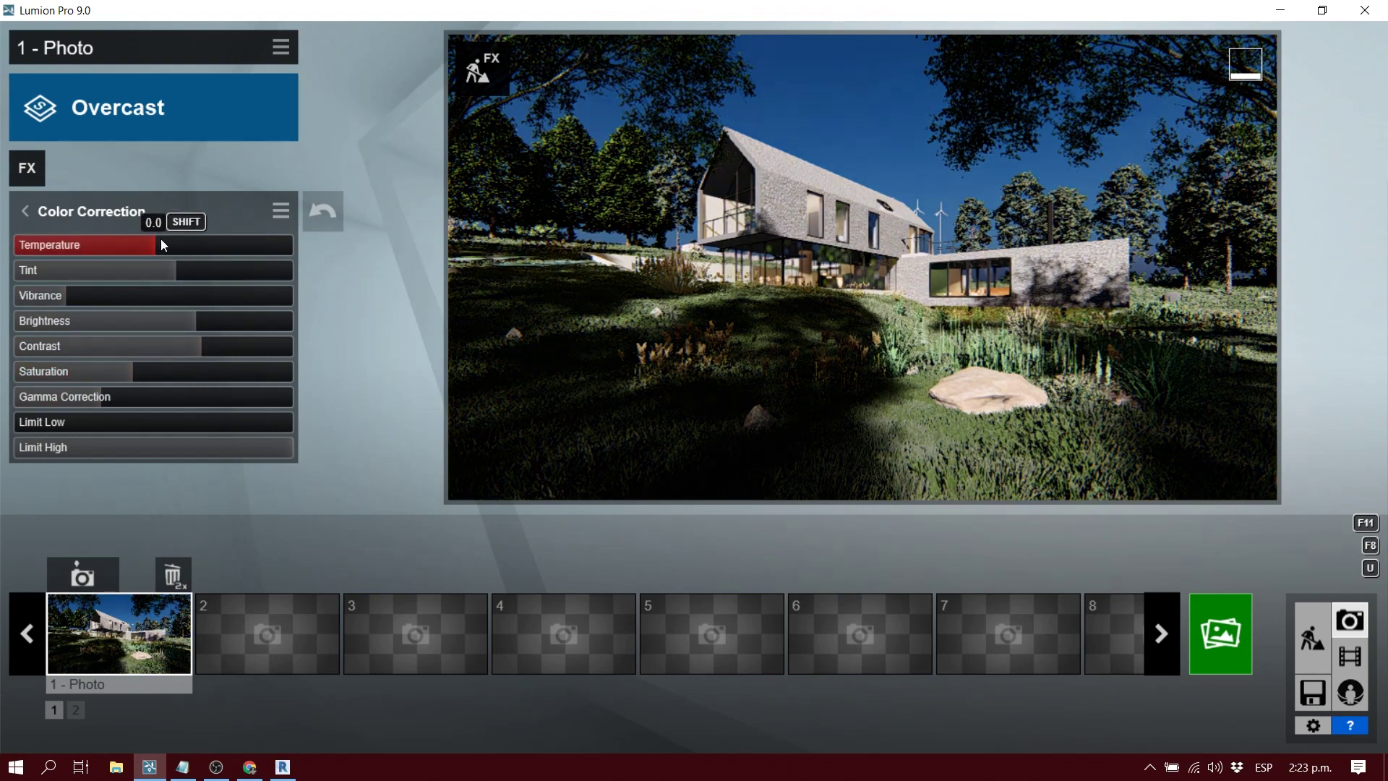
left_click(215, 242)
left_click(24, 210)
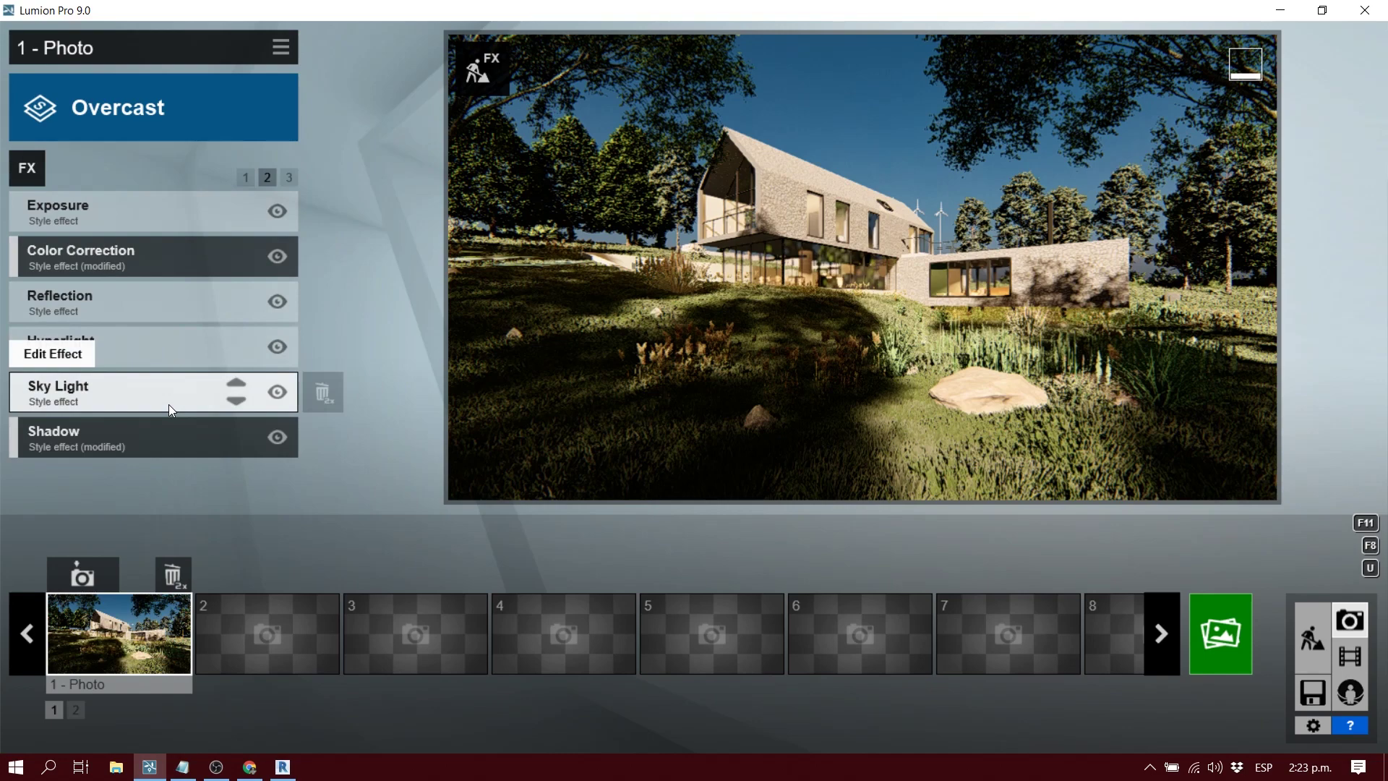
Step: Render the current shot at Desktop size, 1920x1080, and save it as a JPG in the livesync folder
left_click(1219, 633)
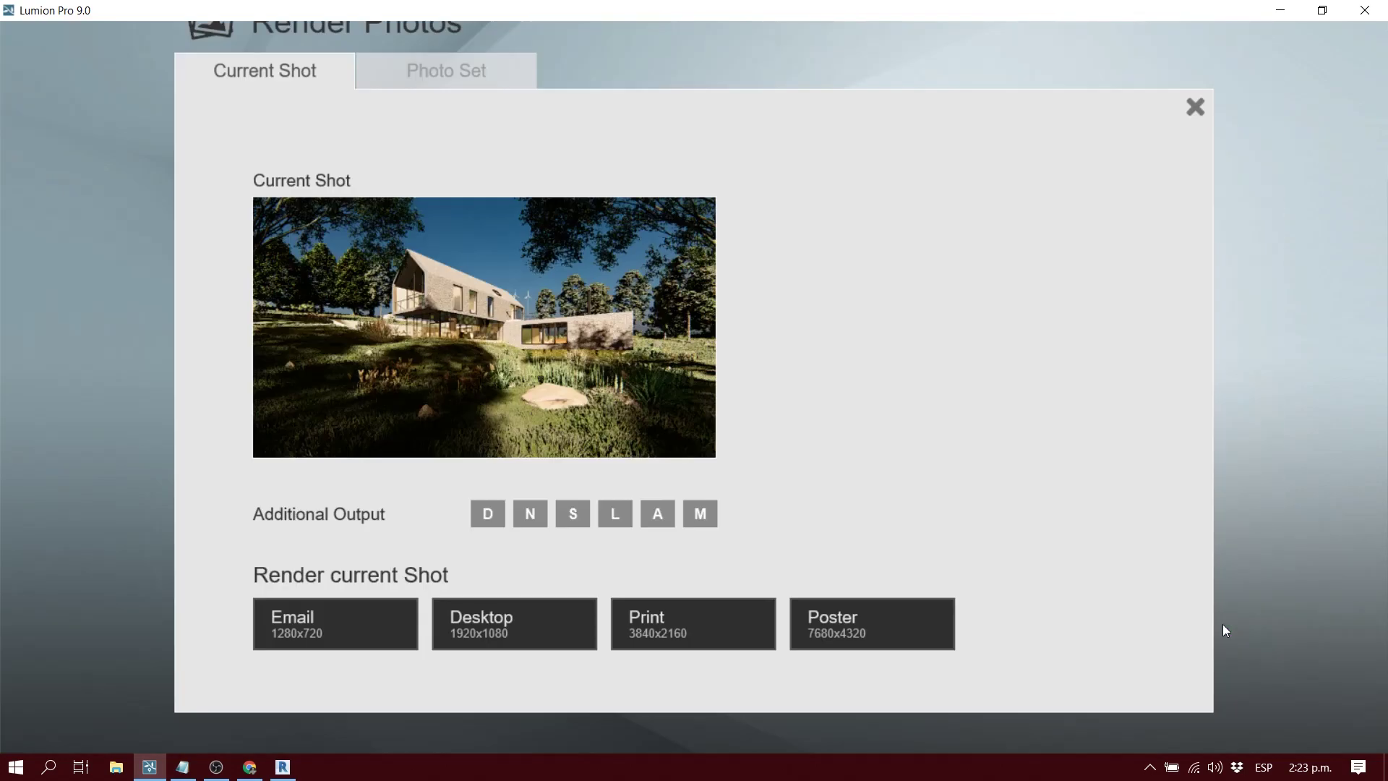
left_click(535, 641)
scroll(561, 174, "up", 1)
left_click(577, 101)
type("I")
key("Return")
key("Return")
left_click(623, 548)
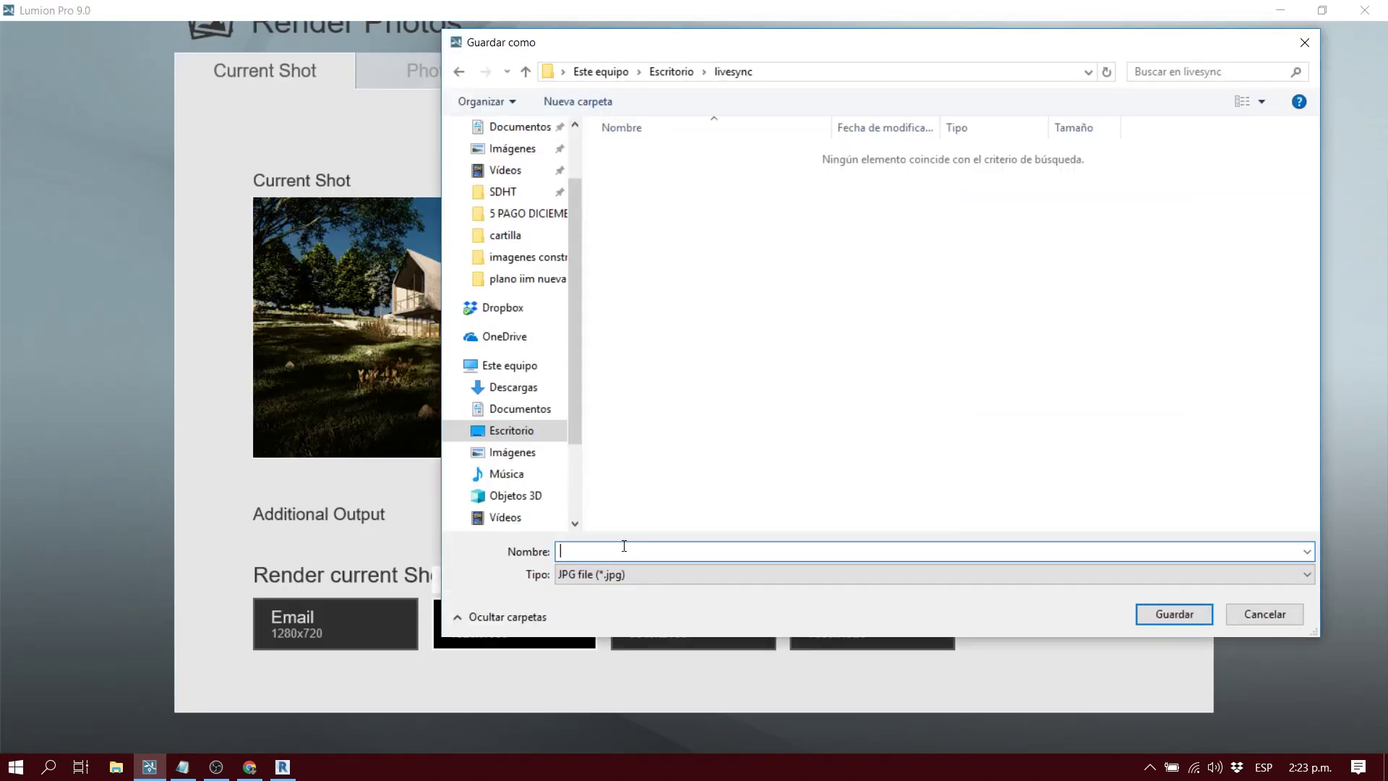
key("Return")
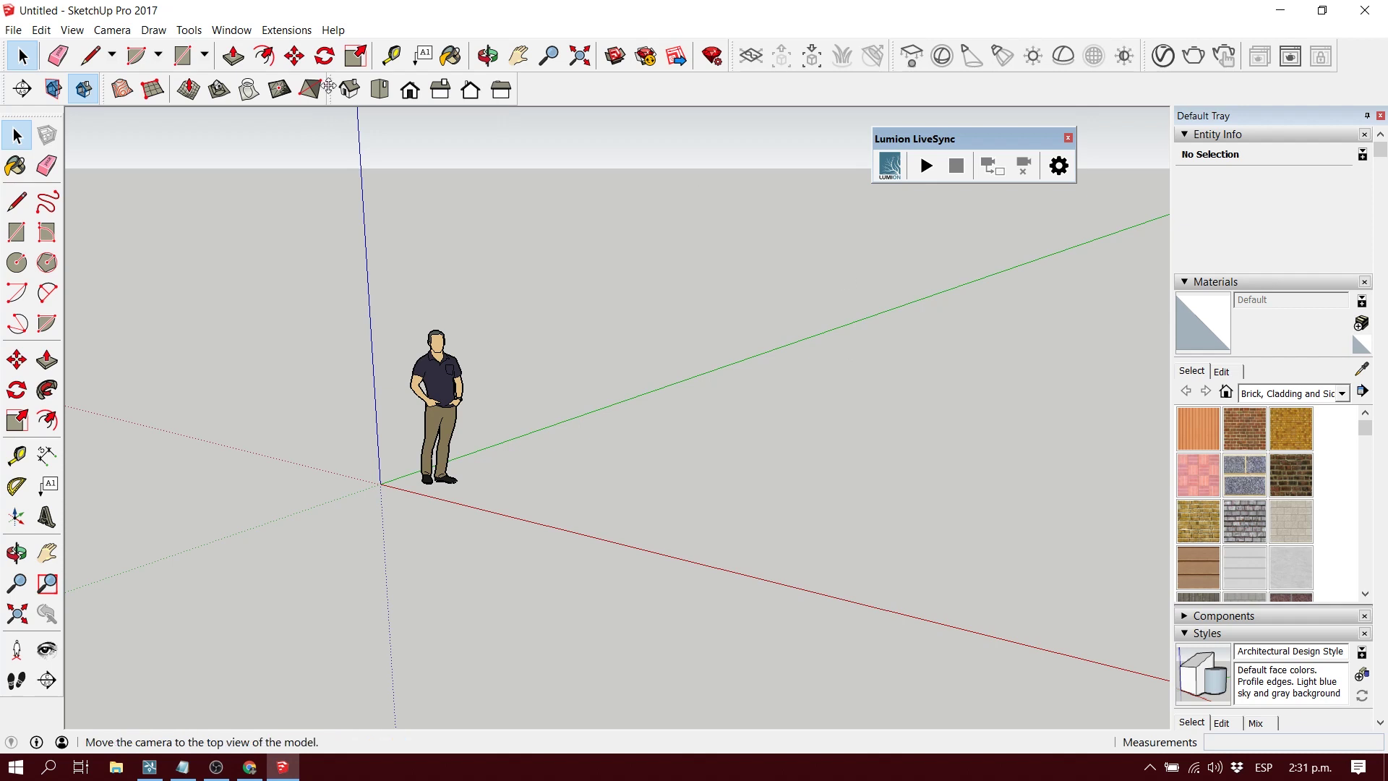
Step: Switch to SketchUp and search the Extension Warehouse for lumion
left_click(271, 31)
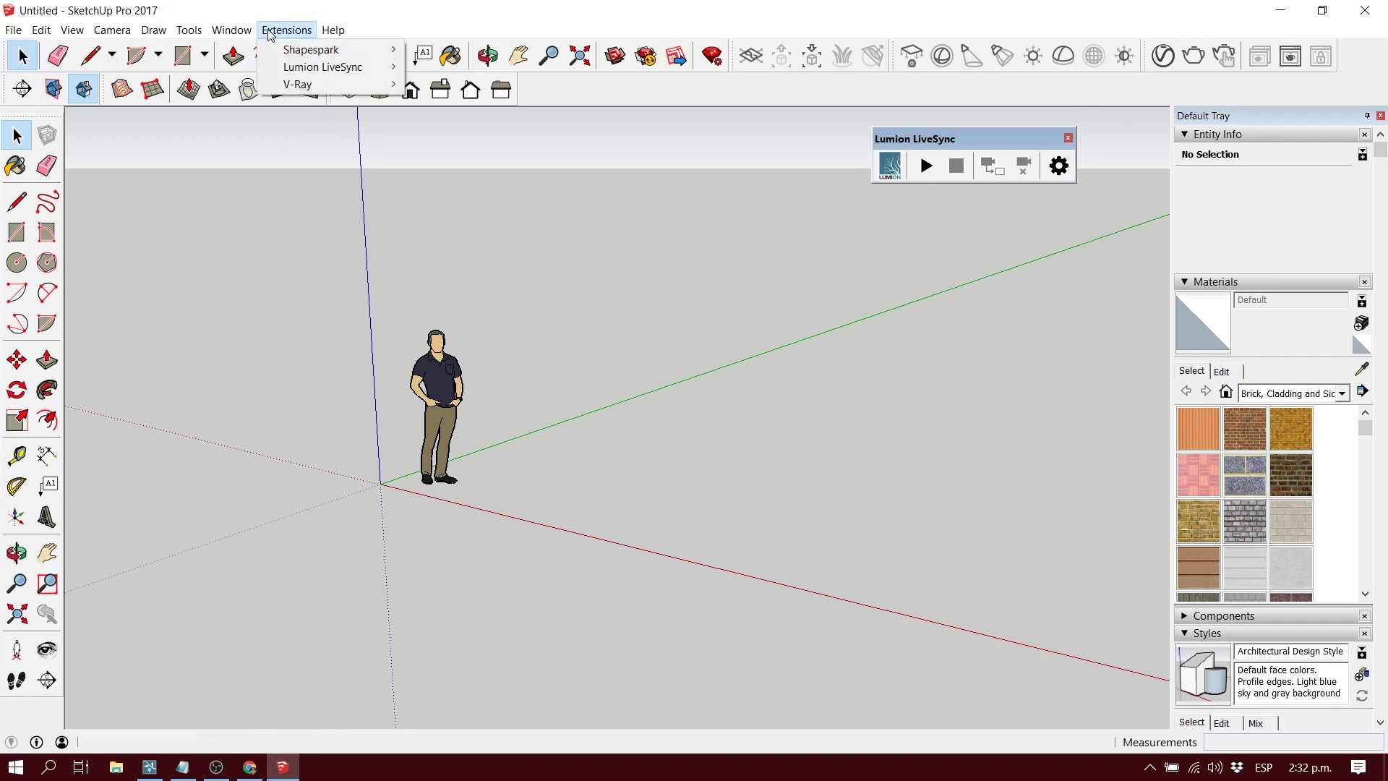
mouse_move(245, 31)
left_click(284, 169)
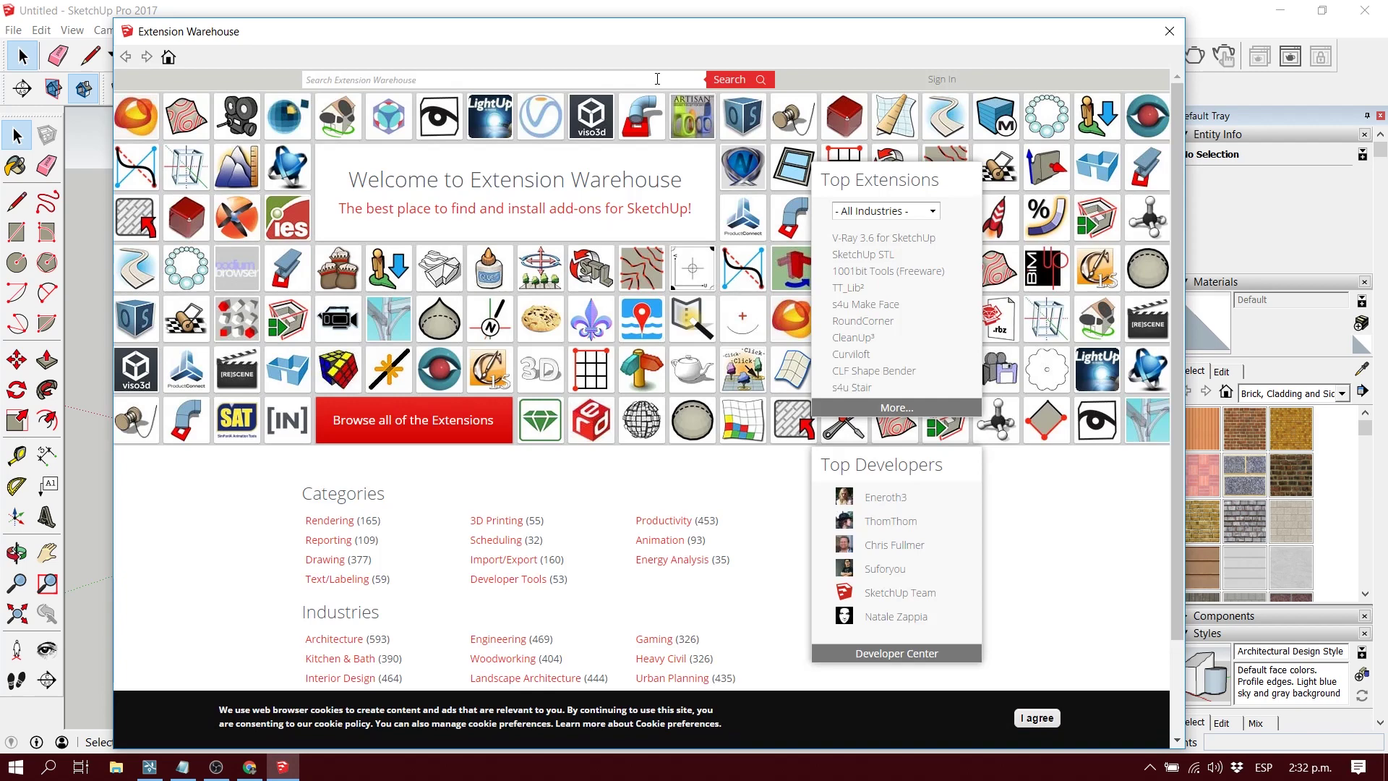
key("Return")
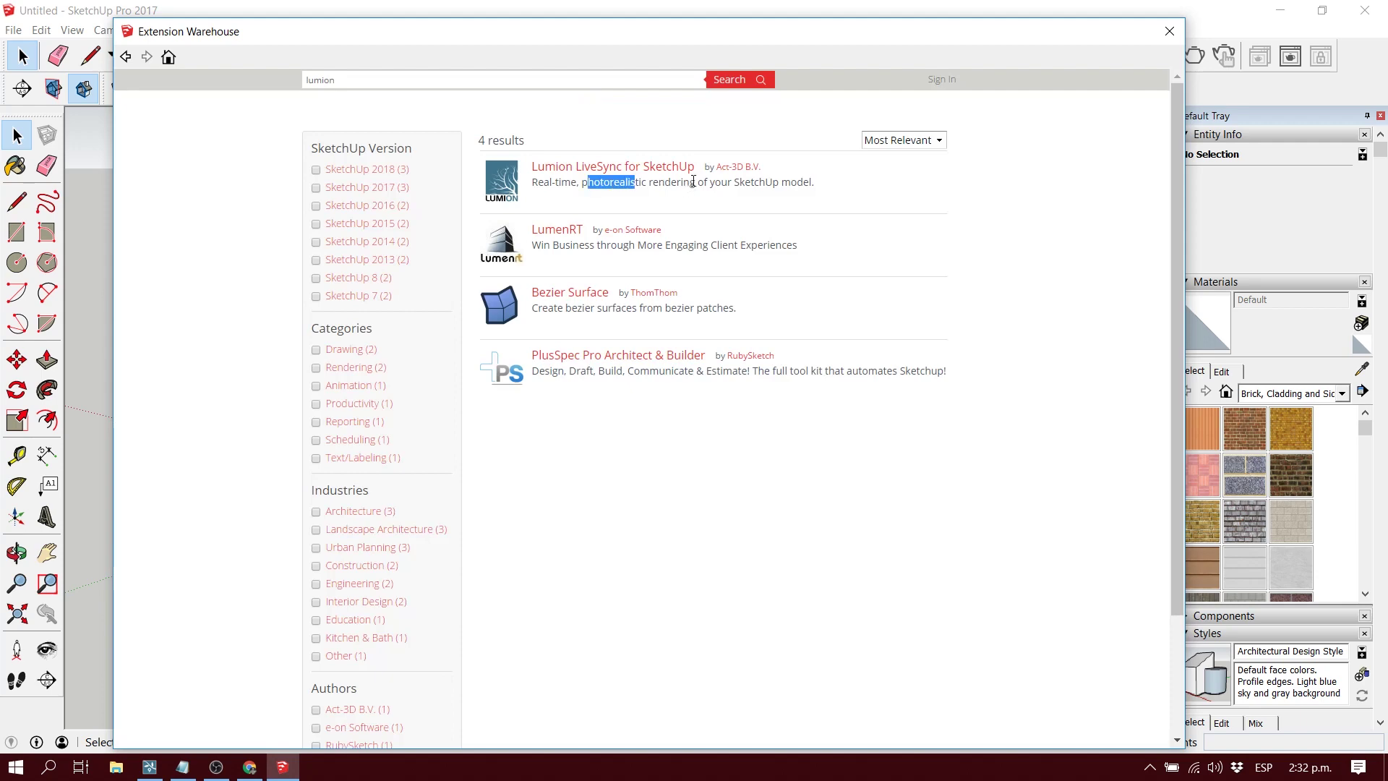
Step: Review the Lumion LiveSync for SketchUp extension page and close the Extension Warehouse
left_click(678, 168)
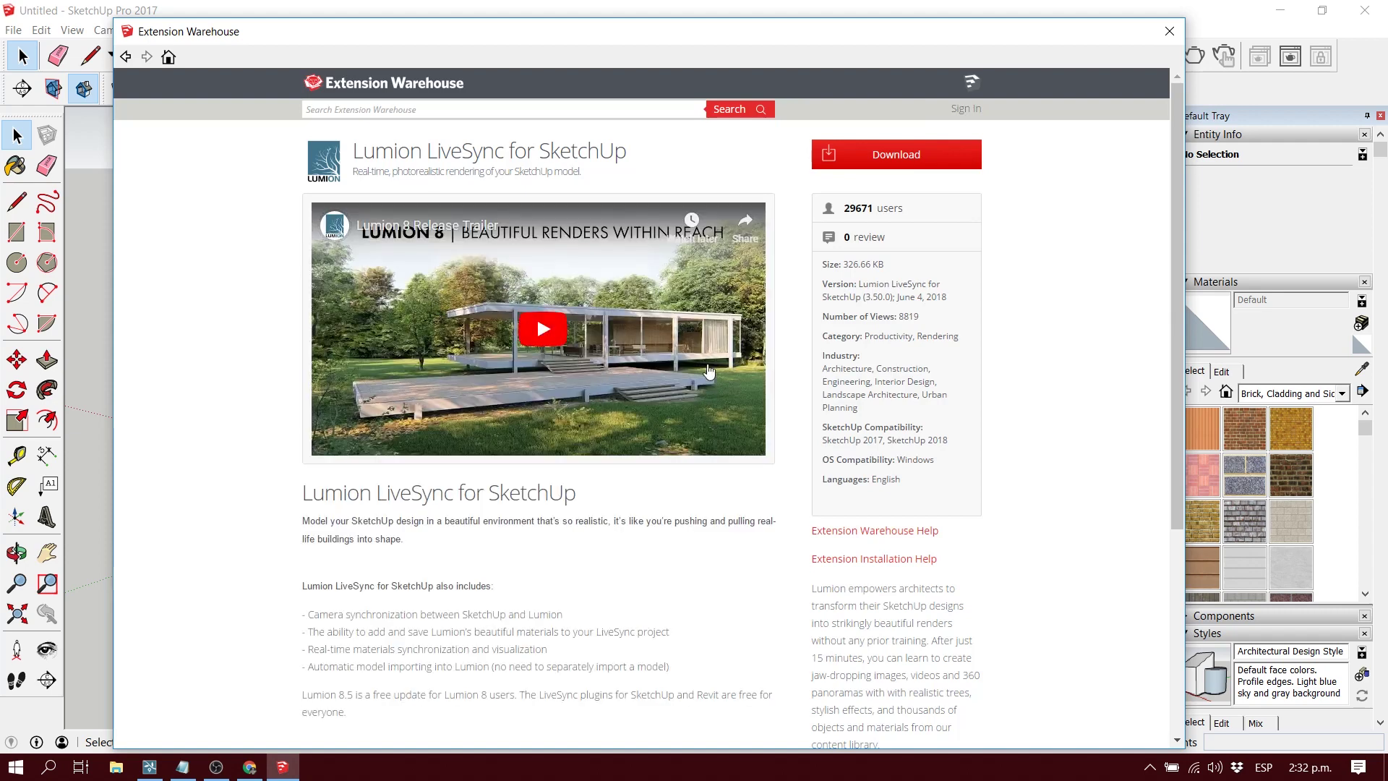
scroll(793, 393, "down", 2)
scroll(833, 367, "up", 2)
scroll(529, 651, "down", 1)
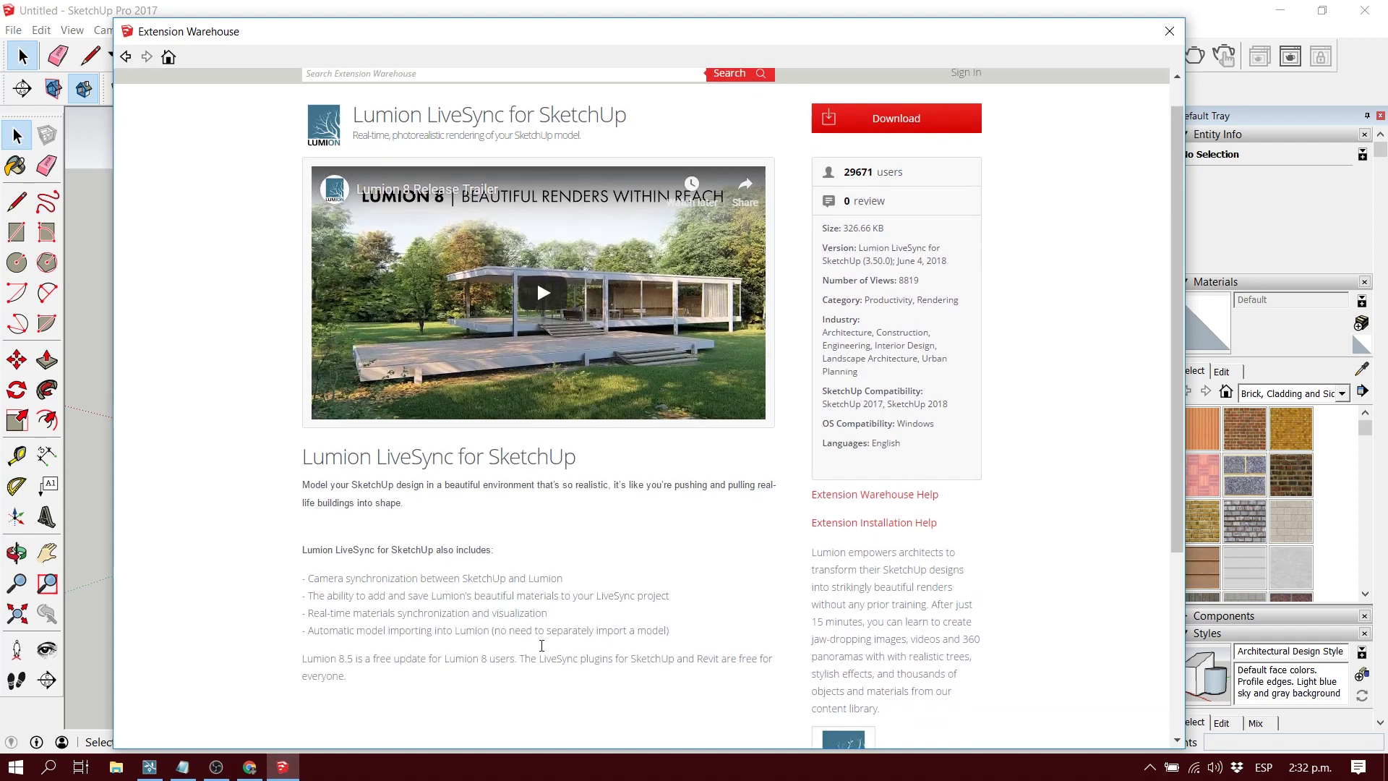
left_click(1169, 31)
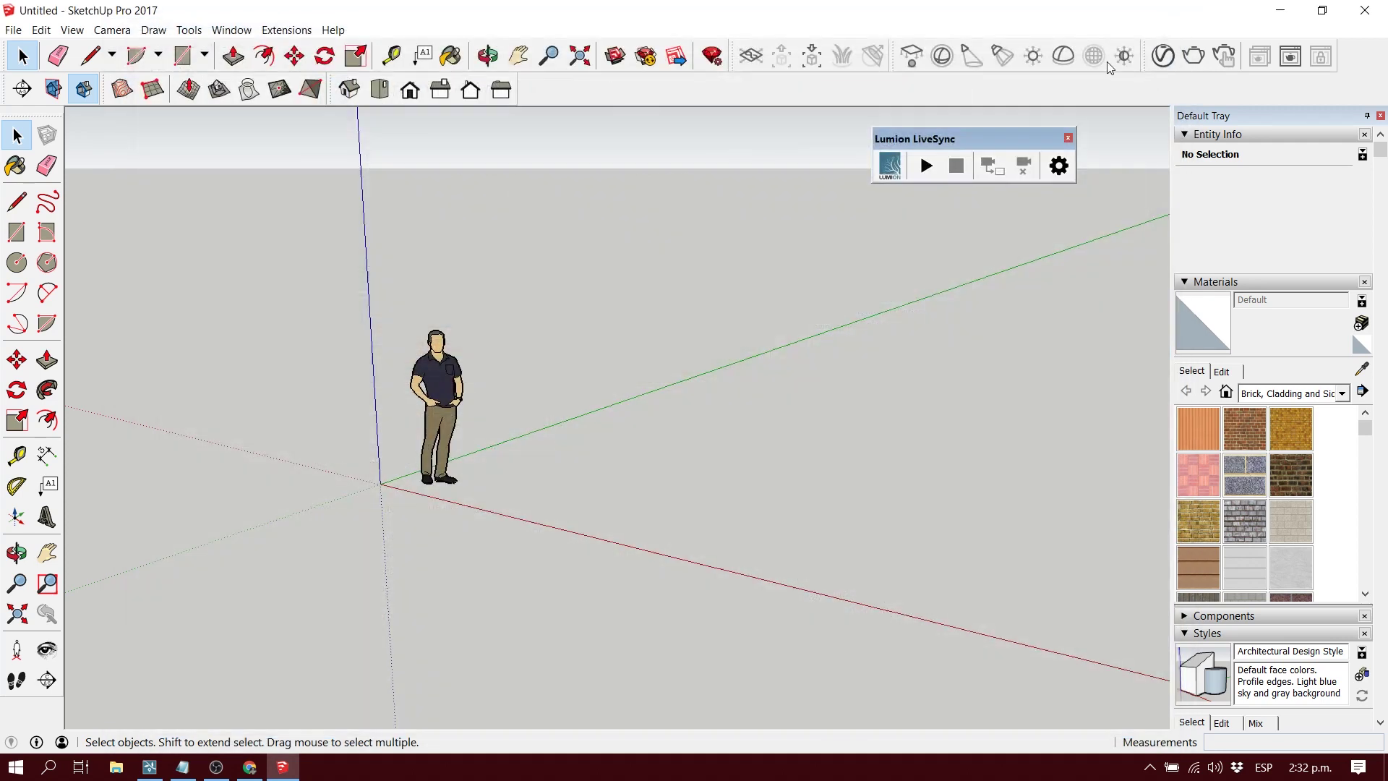
Step: Load a house model from the 3D Warehouse, place it at the model origin, and deselect it
left_click(231, 30)
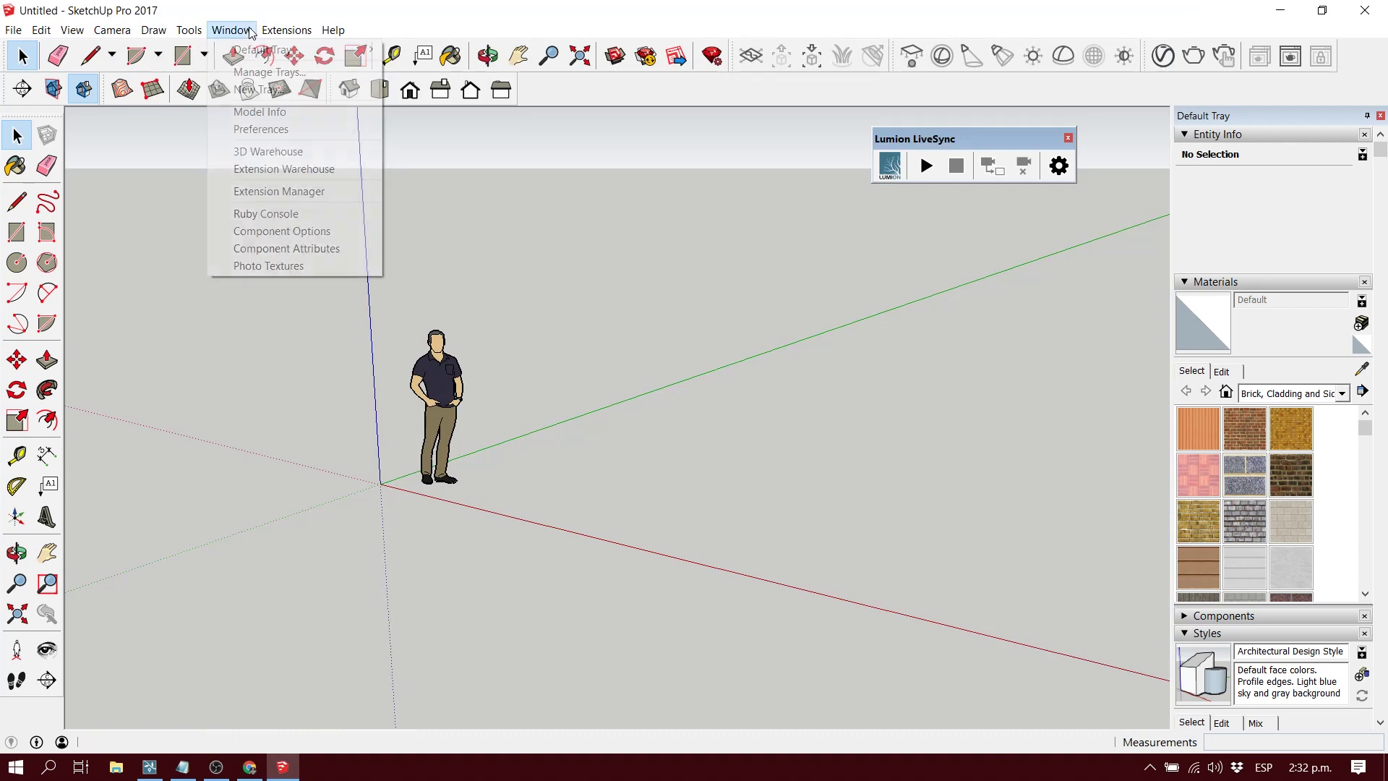
left_click(260, 154)
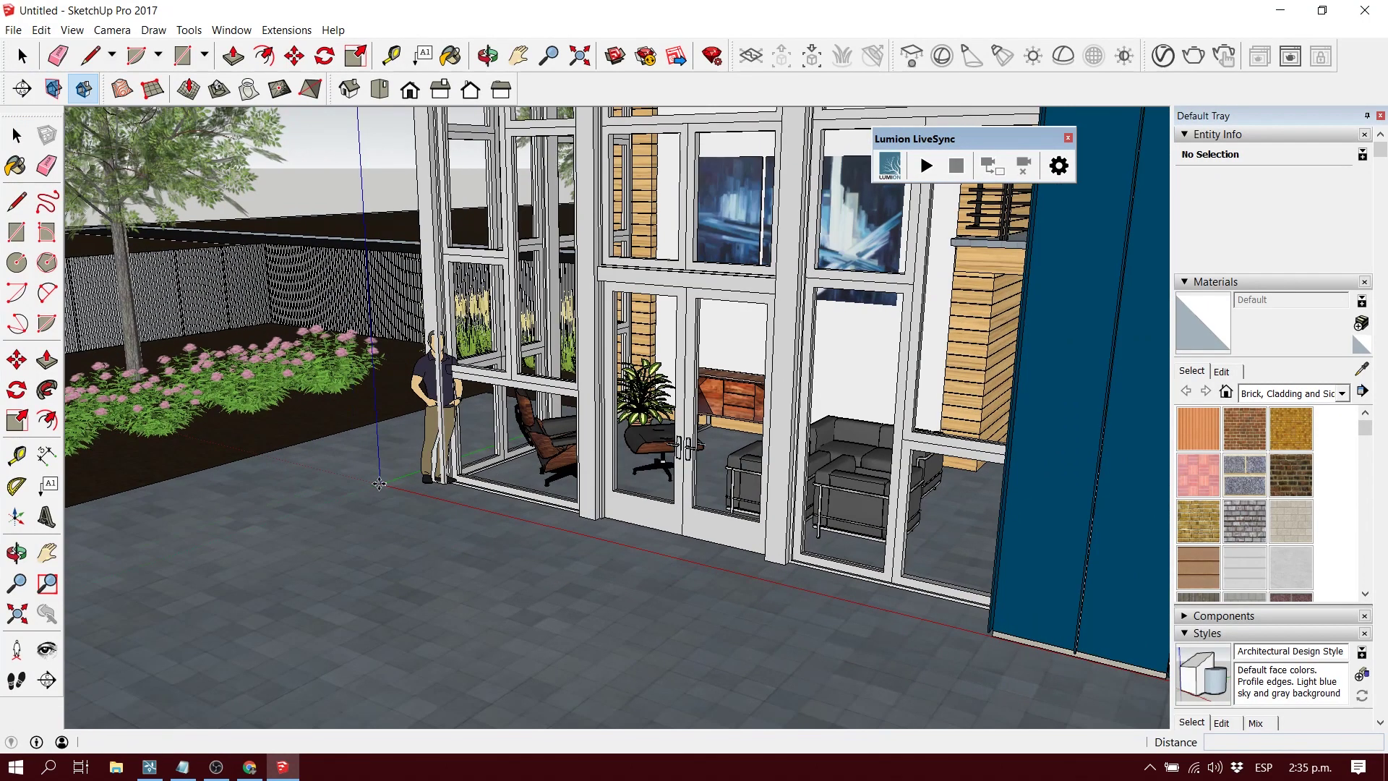
left_click(379, 482)
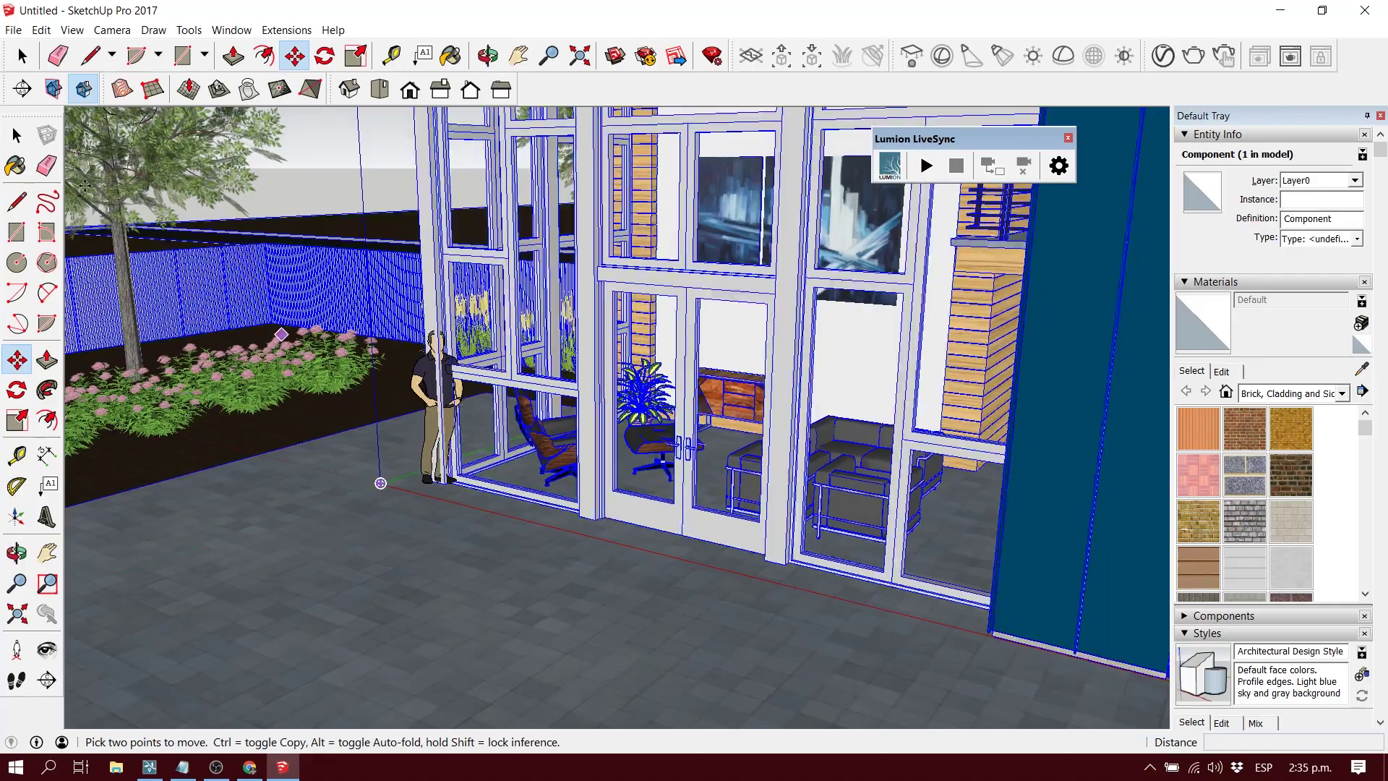
scroll(555, 500, "down", 4)
middle_click_drag(555, 498, 600, 462)
scroll(748, 495, "down", 3)
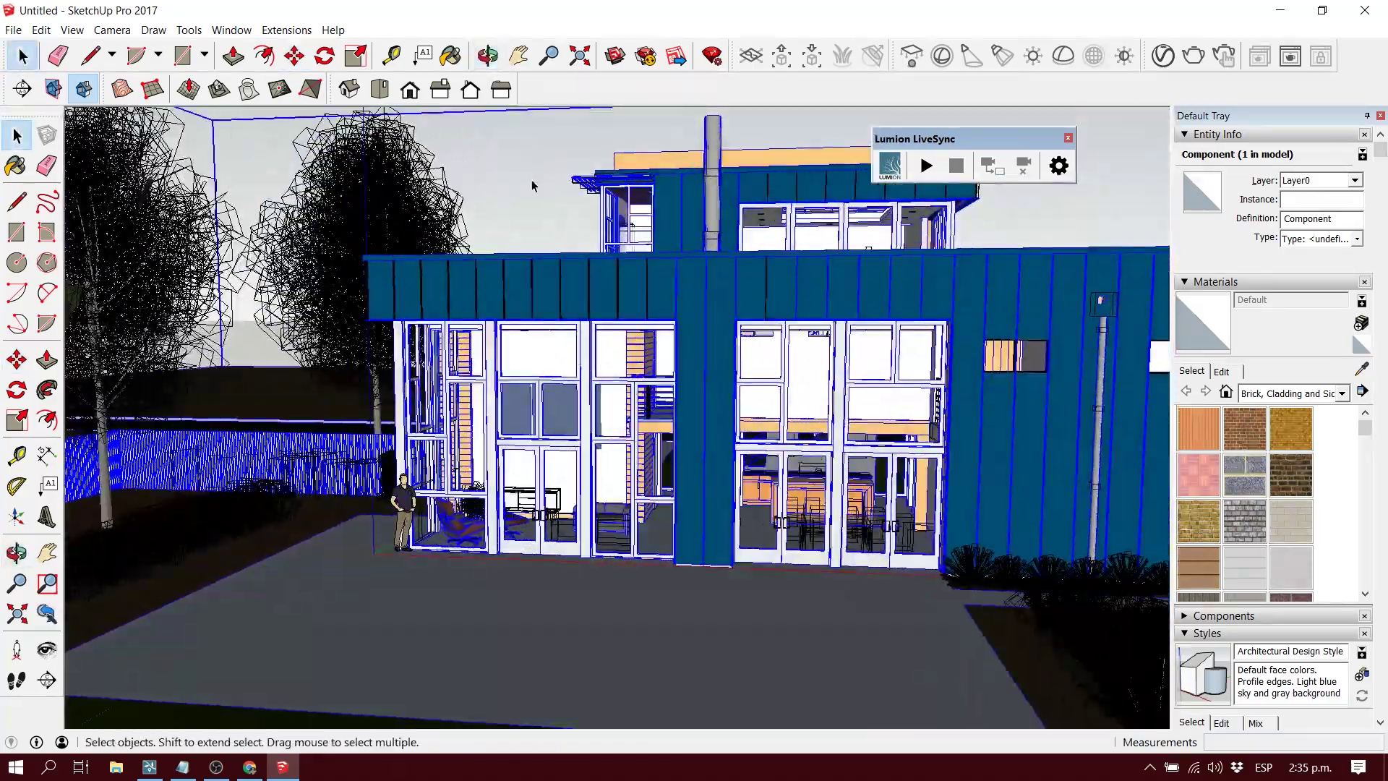
left_click(533, 186)
scroll(538, 527, "up", 1)
middle_click_drag(557, 527, 675, 463)
Step: Save the SketchUp model as lumion sketchup livesync in the desktop's livesync folder
left_click(16, 31)
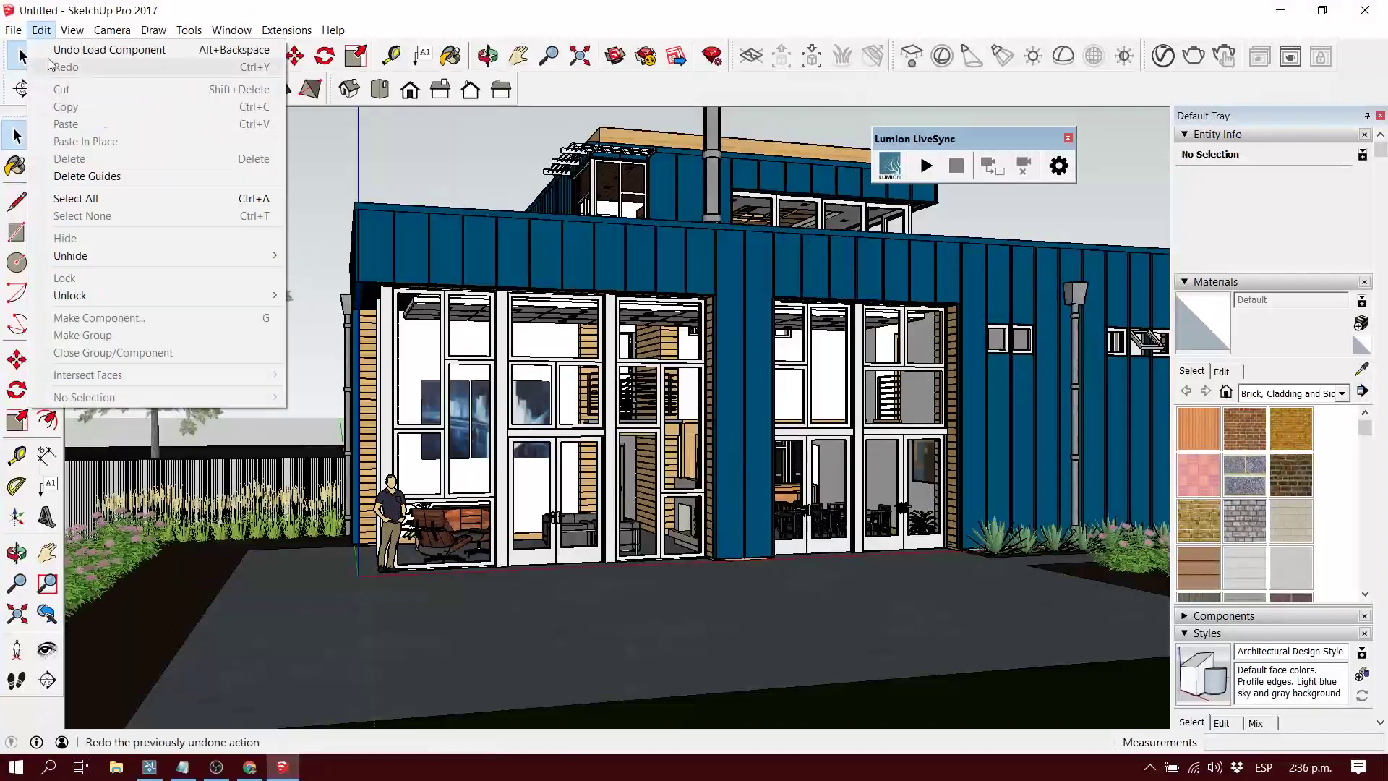
left_click(48, 106)
scroll(483, 354, "up", 2)
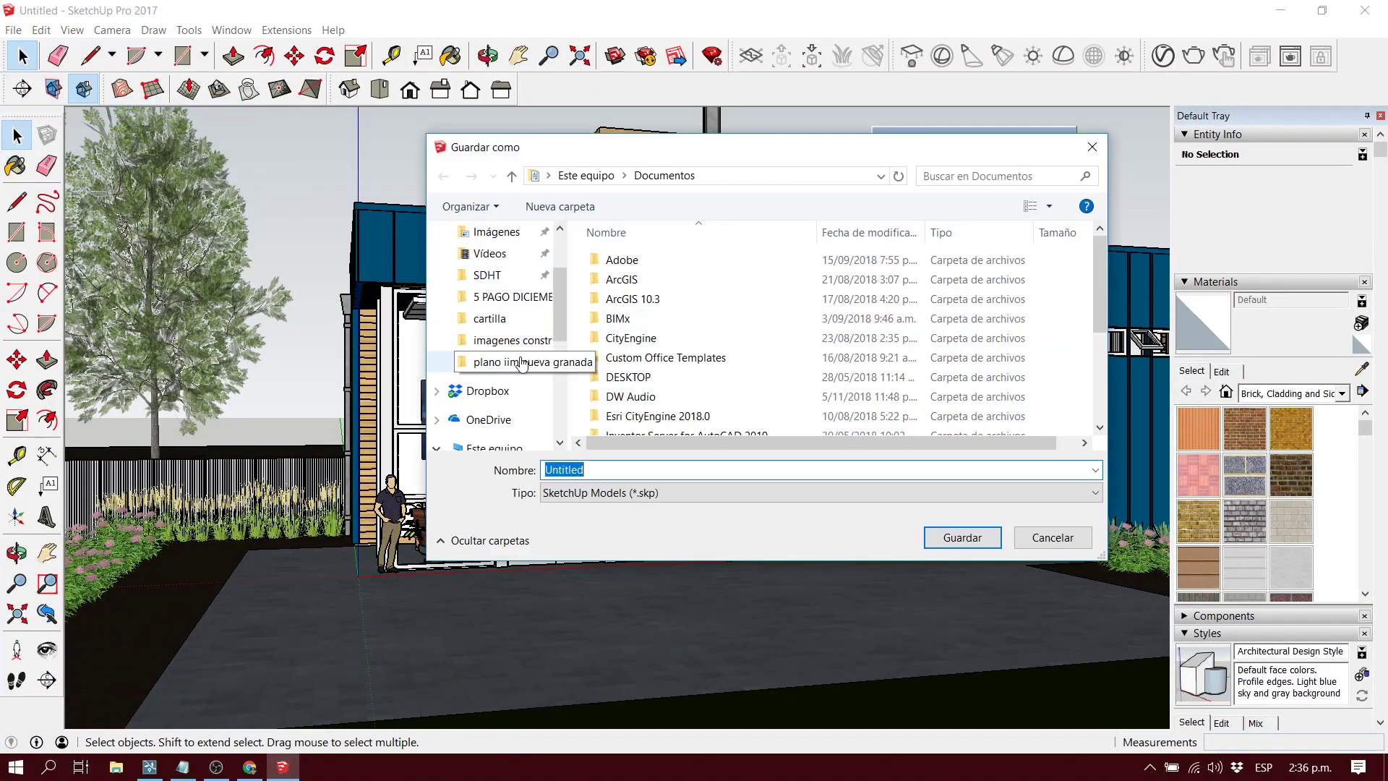
left_click(510, 238)
double_click(750, 378)
double_click(602, 469)
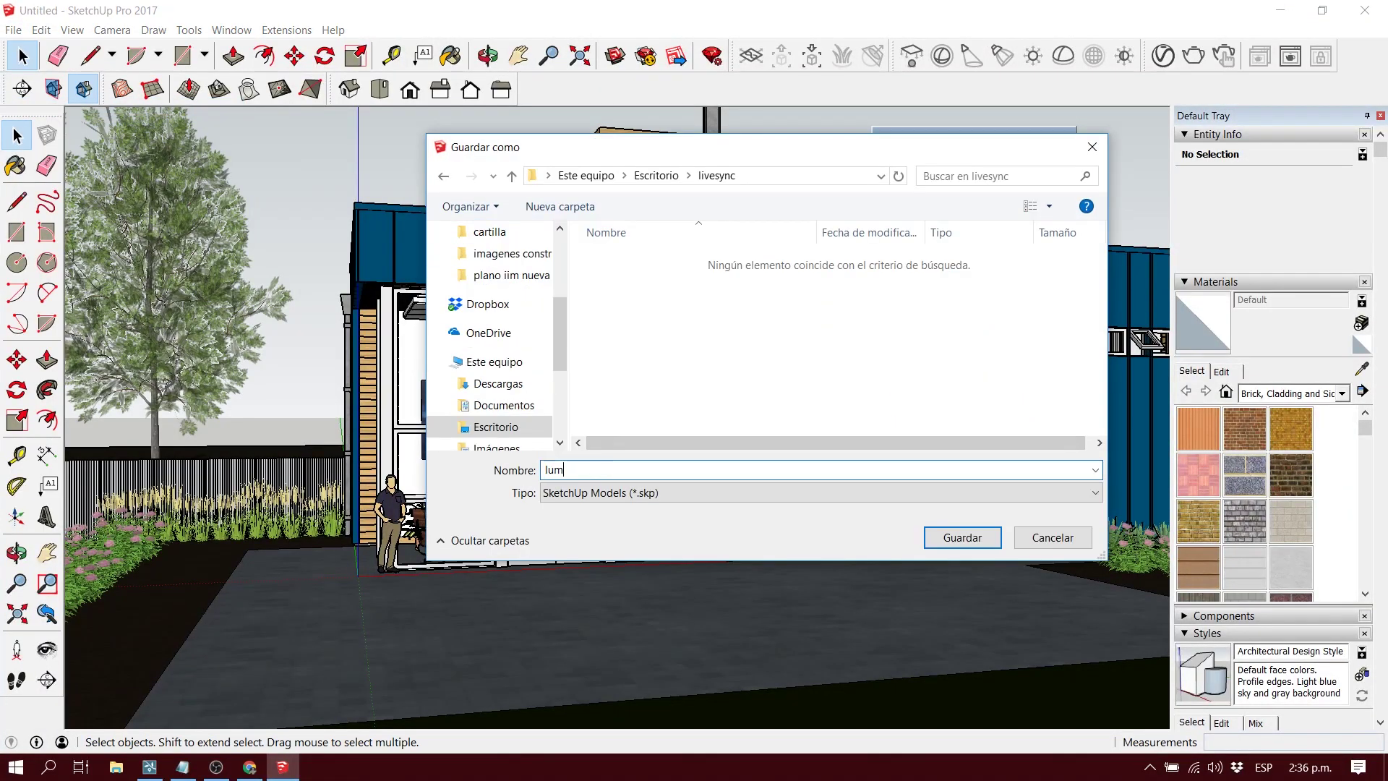
type("lumion sketchup livesync")
key("Return")
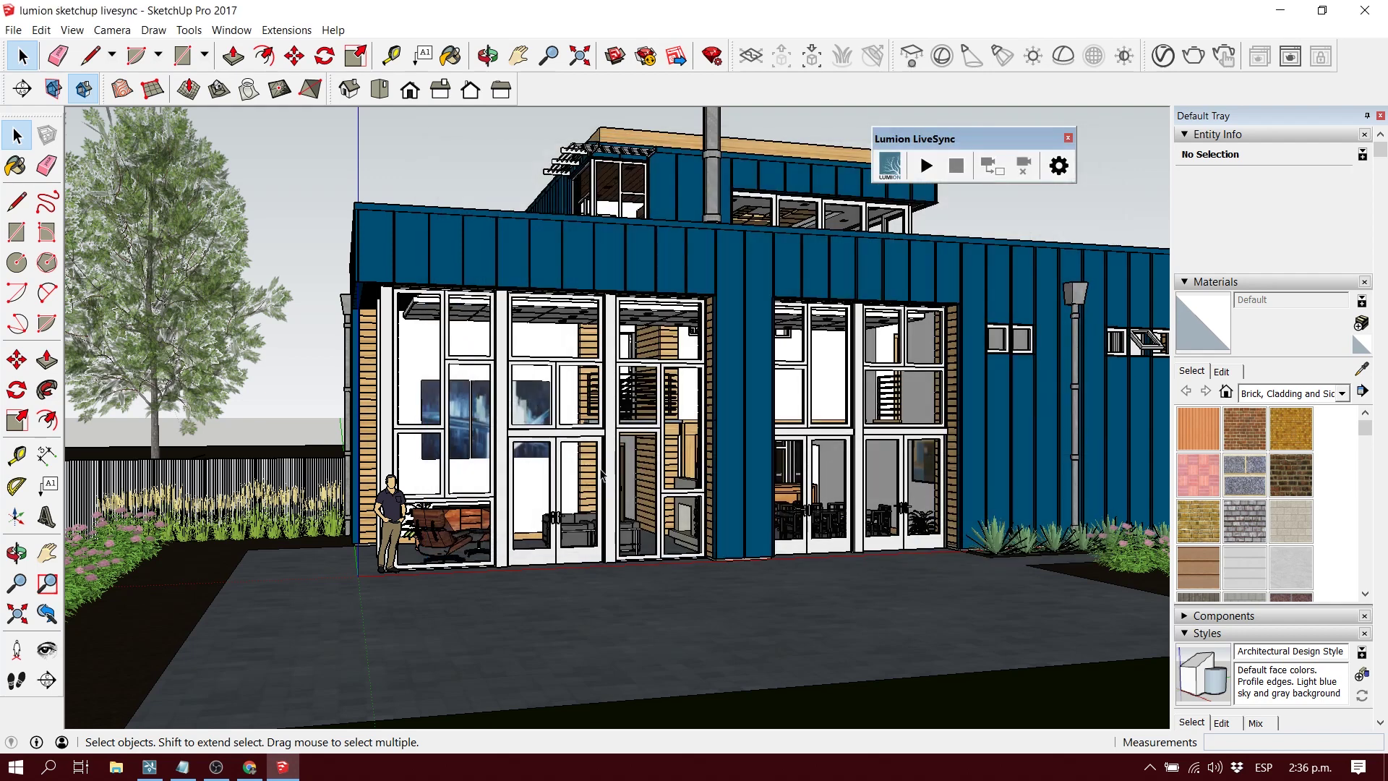
Step: Switch to Lumion and fit its window to the full height of the screen's right half
left_click(147, 772)
mouse_move(604, 9)
left_mouse_down()
mouse_move(606, 38)
mouse_move(1001, 11)
mouse_move(967, 10)
mouse_move(1387, 4)
left_mouse_up()
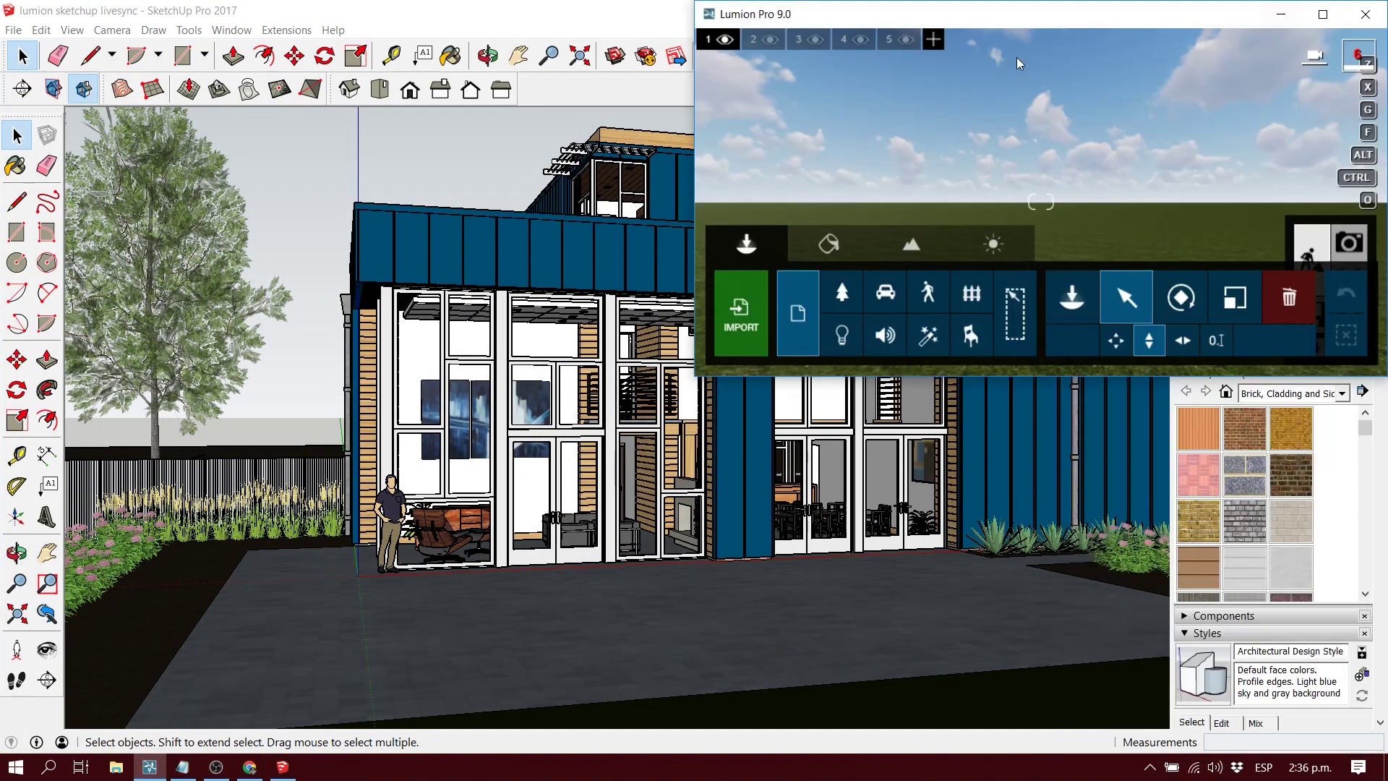
left_click_drag(839, 376, 844, 750)
Step: Fit the SketchUp window to the screen's left half at full height and auto-hide the Default Tray
left_click_drag(497, 6, 529, 9)
key("super+Left")
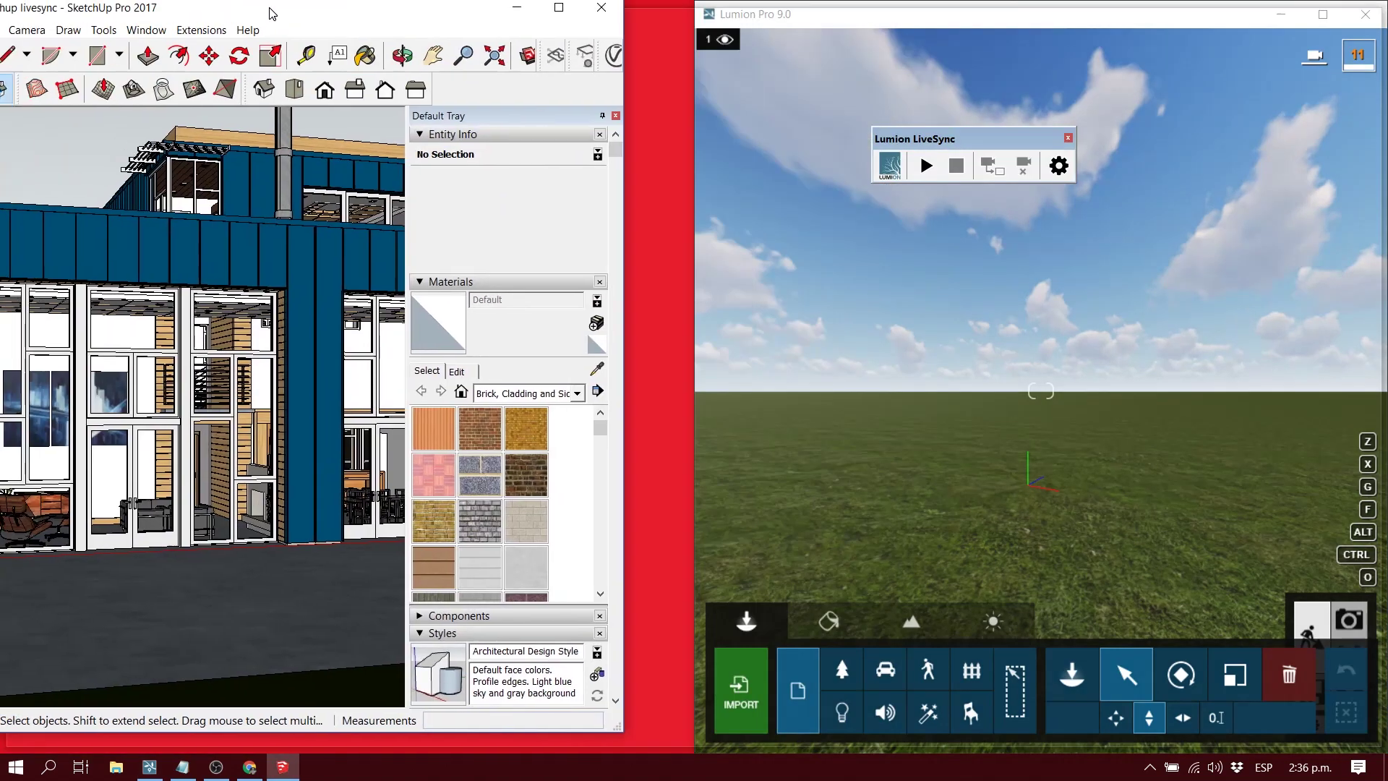
key("super+Up")
left_click(559, 381)
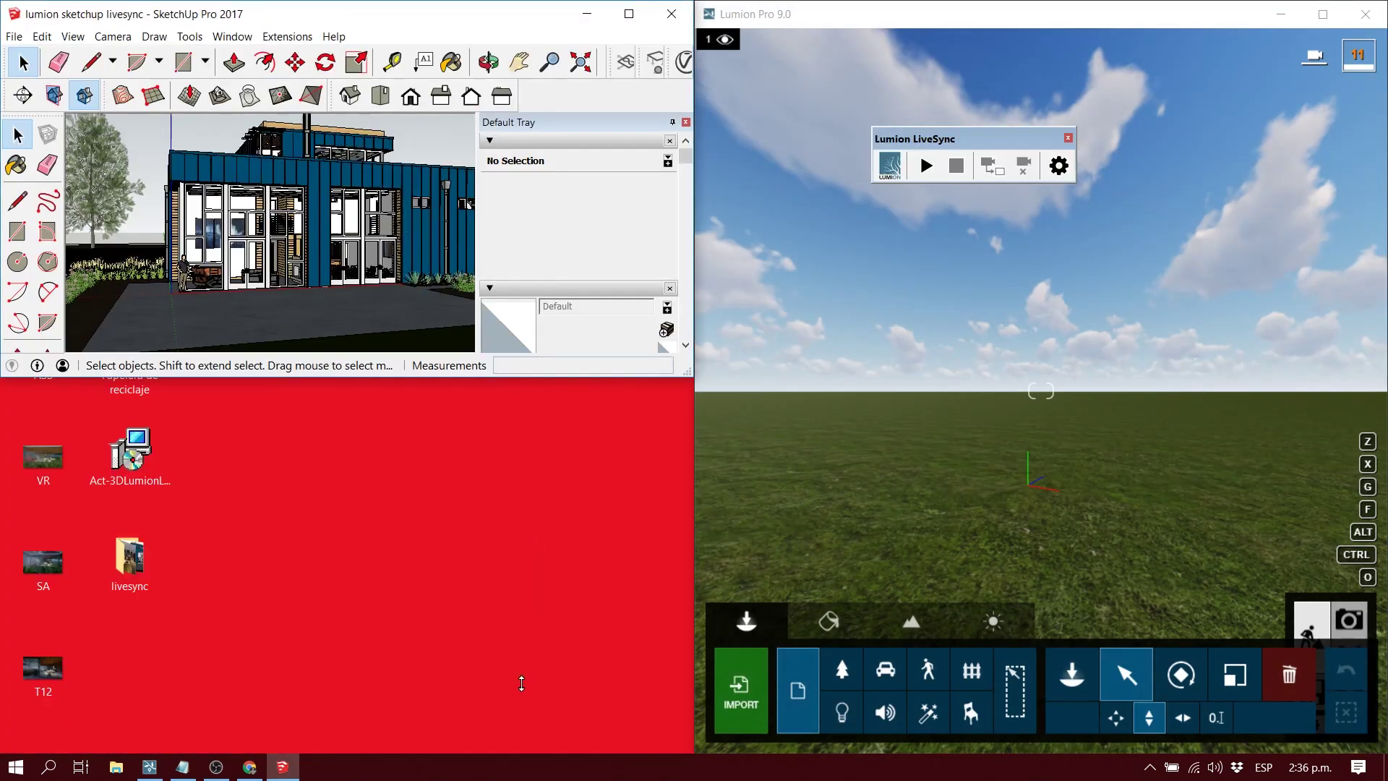
key("super+Down")
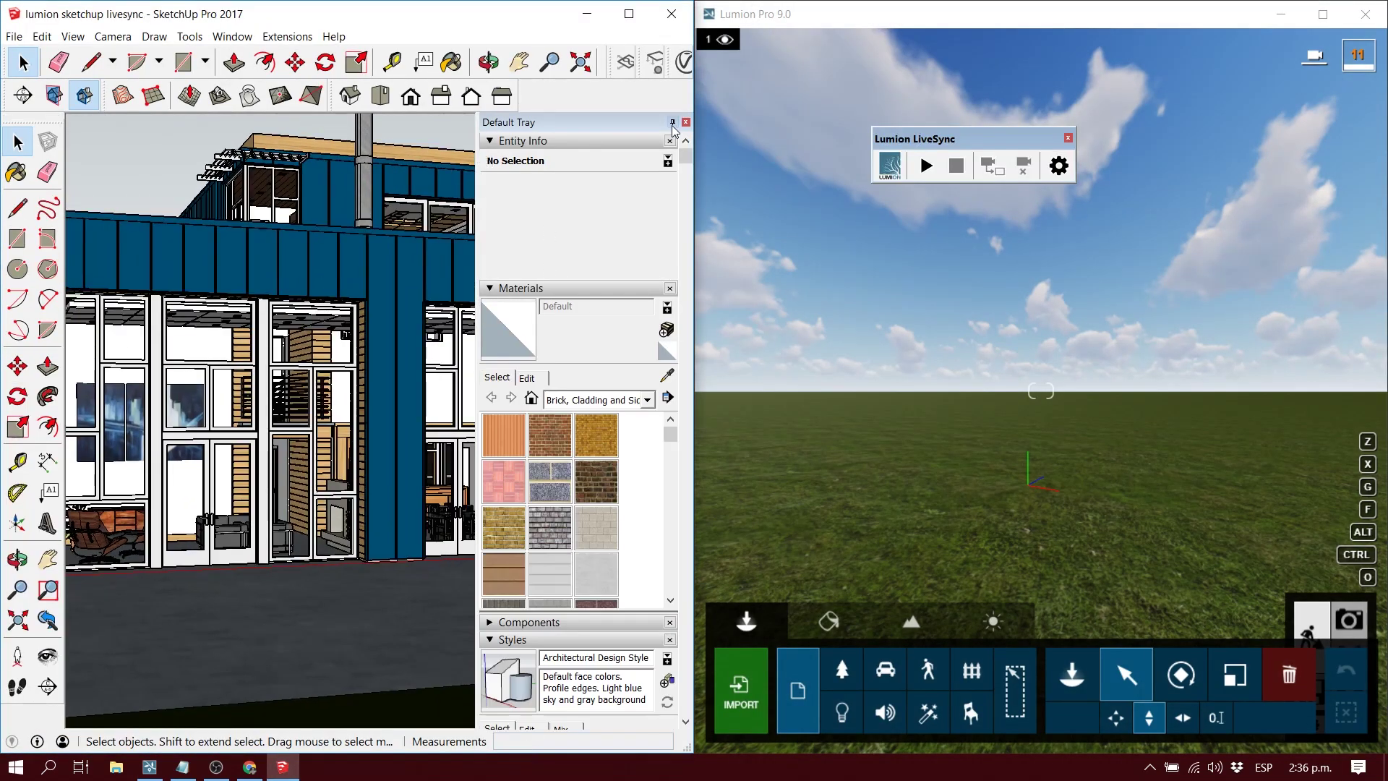
left_click(672, 123)
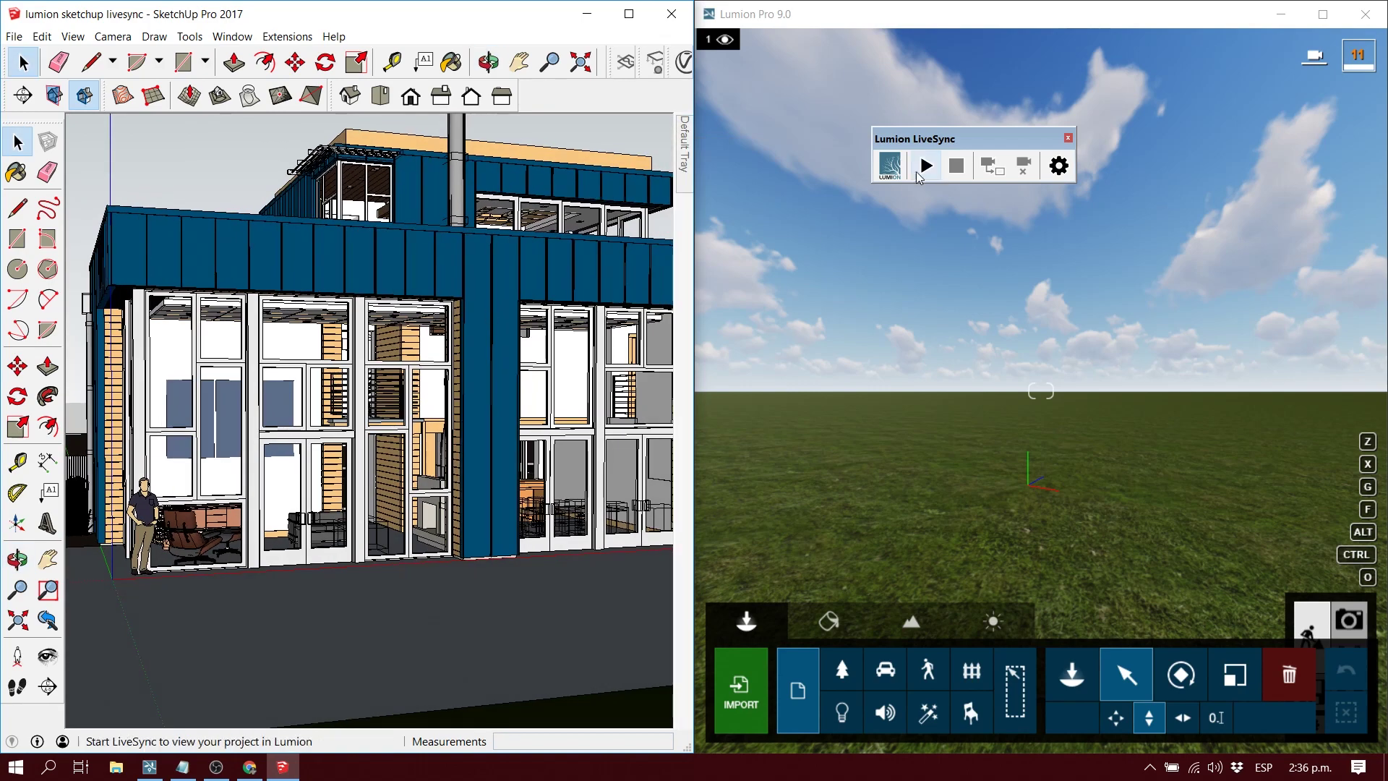
Step: Move the Lumion LiveSync toolbar onto the SketchUp window and start LiveSync to send the house model to Lumion
left_click(926, 167)
mouse_move(914, 138)
left_mouse_down()
mouse_move(570, 130)
mouse_move(491, 114)
mouse_move(506, 94)
left_mouse_up()
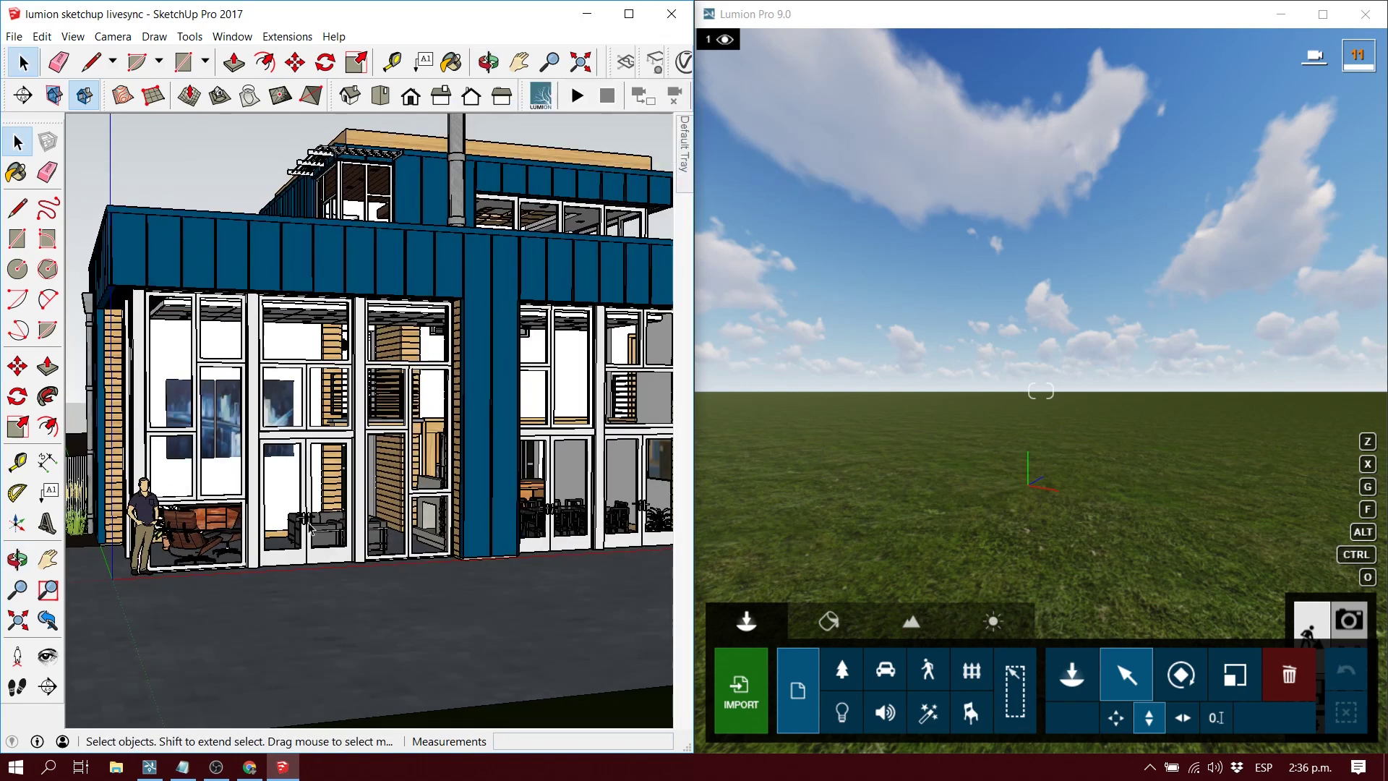
middle_click_drag(309, 526, 398, 466)
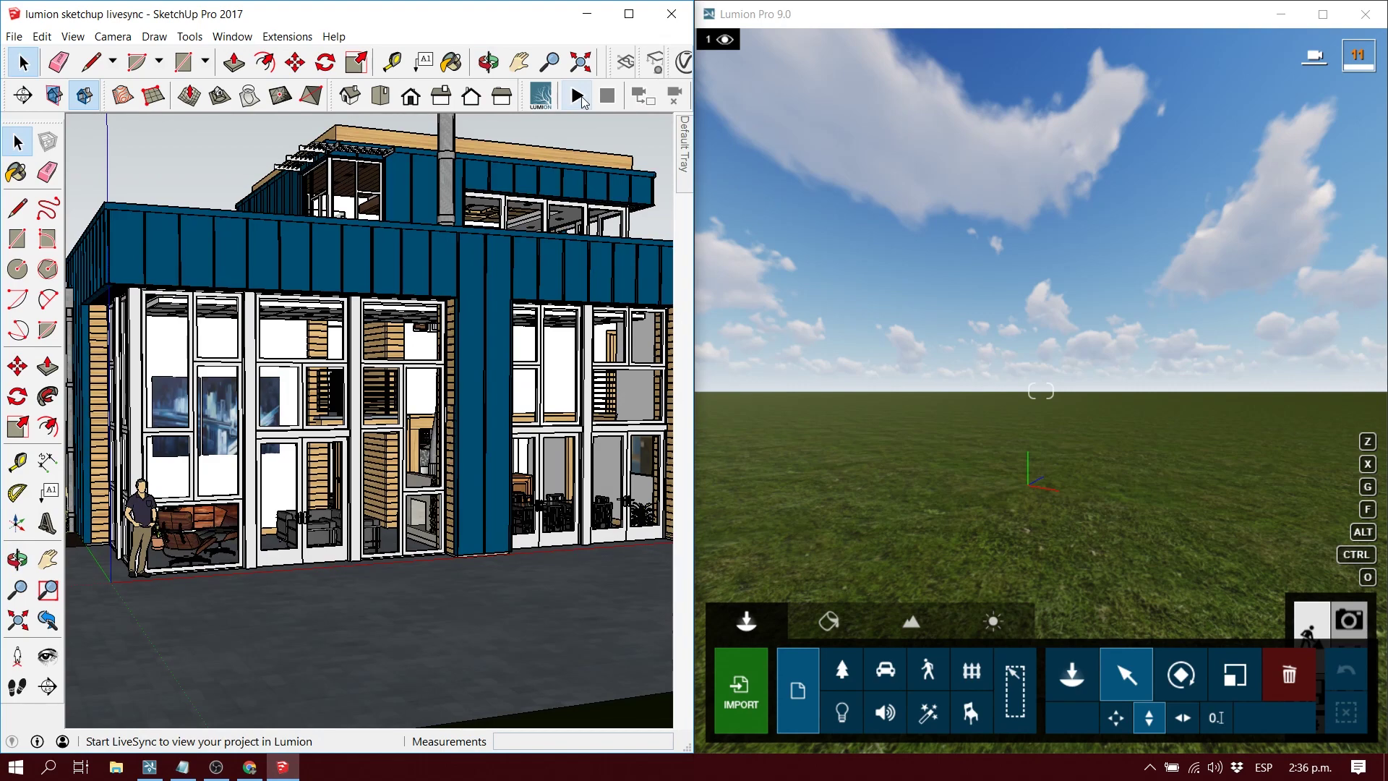
mouse_move(523, 95)
left_mouse_down()
mouse_move(355, 168)
mouse_move(365, 485)
left_mouse_up()
left_click_drag(457, 588, 426, 668)
left_click(412, 691)
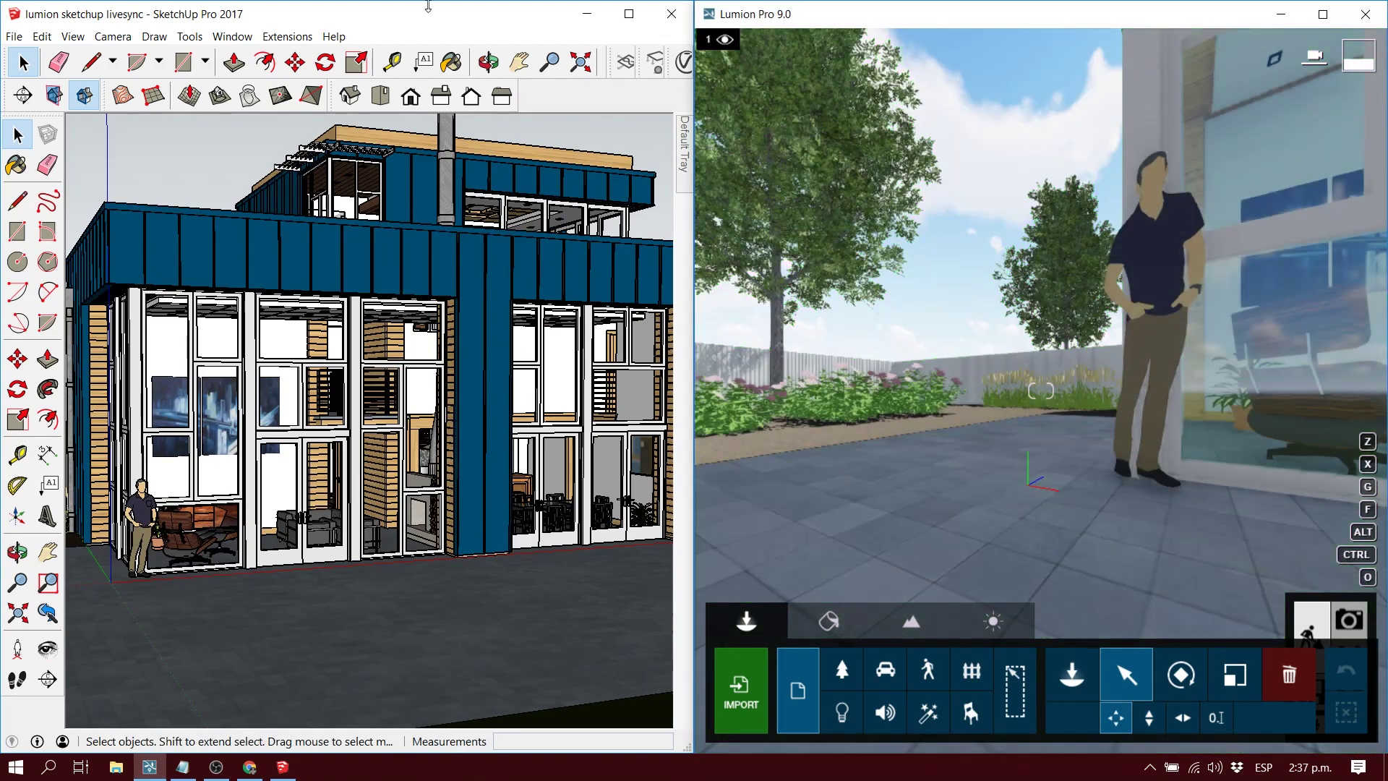
Step: Examine the house, trees and overall site in SketchUp from close and distant viewpoints, with the Lumion camera synchronized
left_click(193, 190)
middle_click_drag(376, 412, 452, 442)
scroll(453, 442, "down", 5)
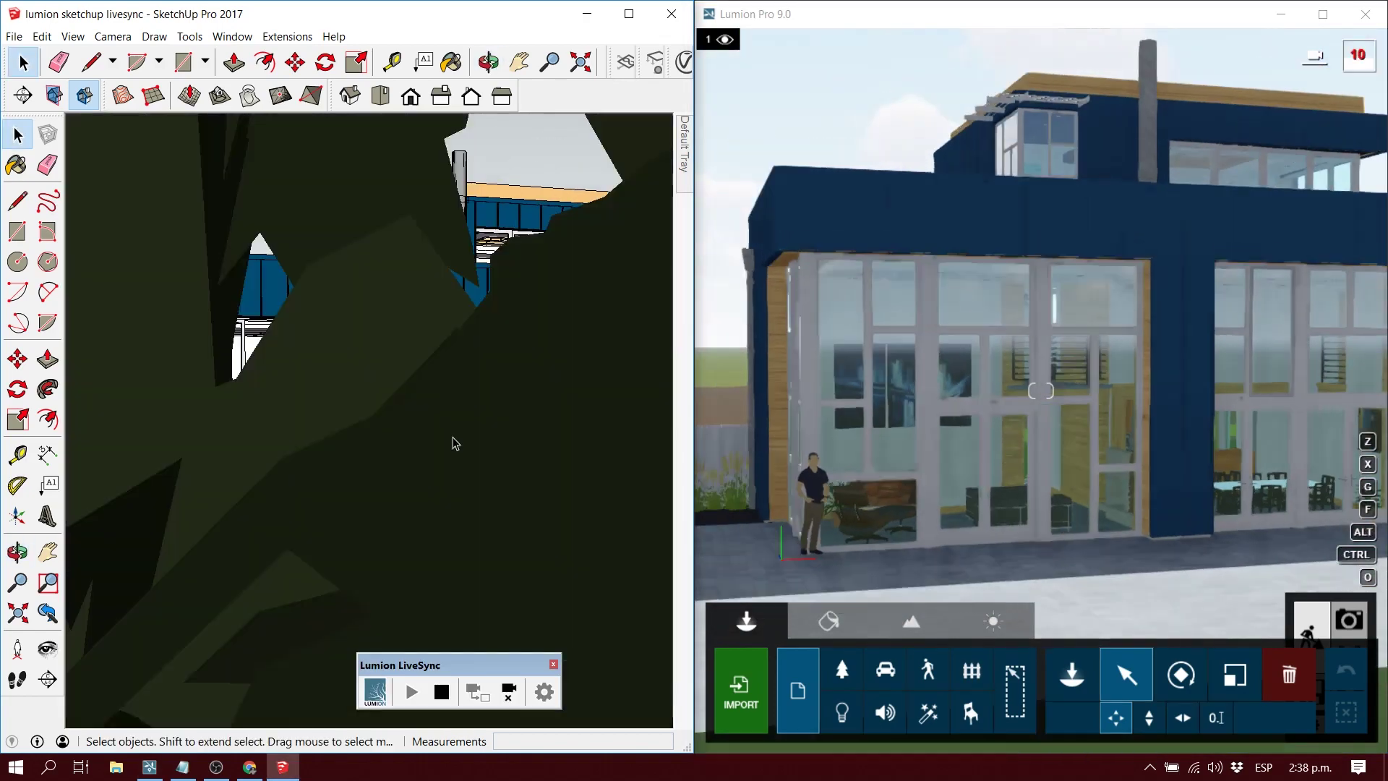
scroll(454, 443, "up", 8)
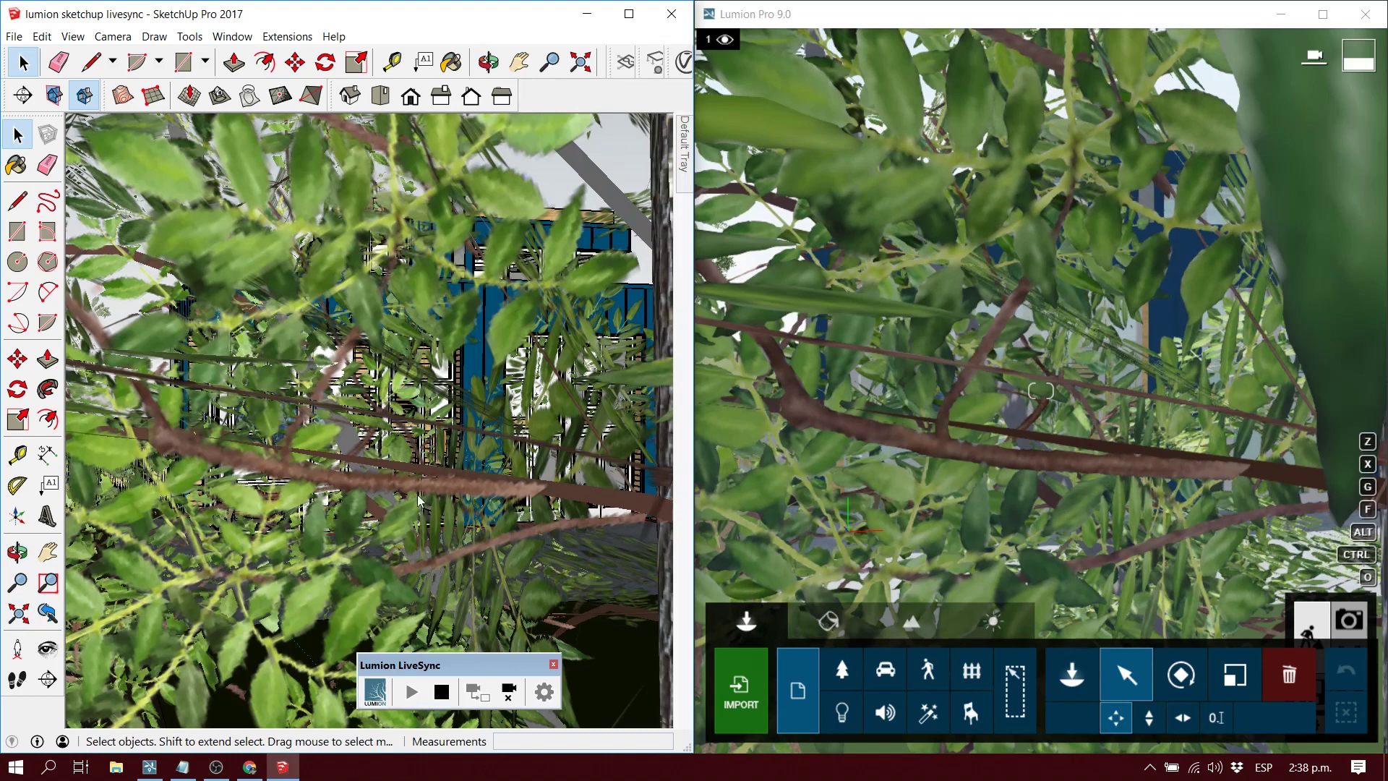
scroll(486, 475, "down", 10)
mouse_move(383, 432)
middle_mouse_down()
mouse_move(511, 557)
mouse_move(491, 562)
middle_mouse_up()
mouse_move(355, 488)
middle_mouse_down()
mouse_move(542, 502)
mouse_move(414, 460)
mouse_move(412, 566)
middle_mouse_up()
scroll(413, 461, "up", 3)
scroll(417, 455, "up", 4)
middle_click_drag(415, 453, 370, 359)
scroll(358, 340, "down", 8)
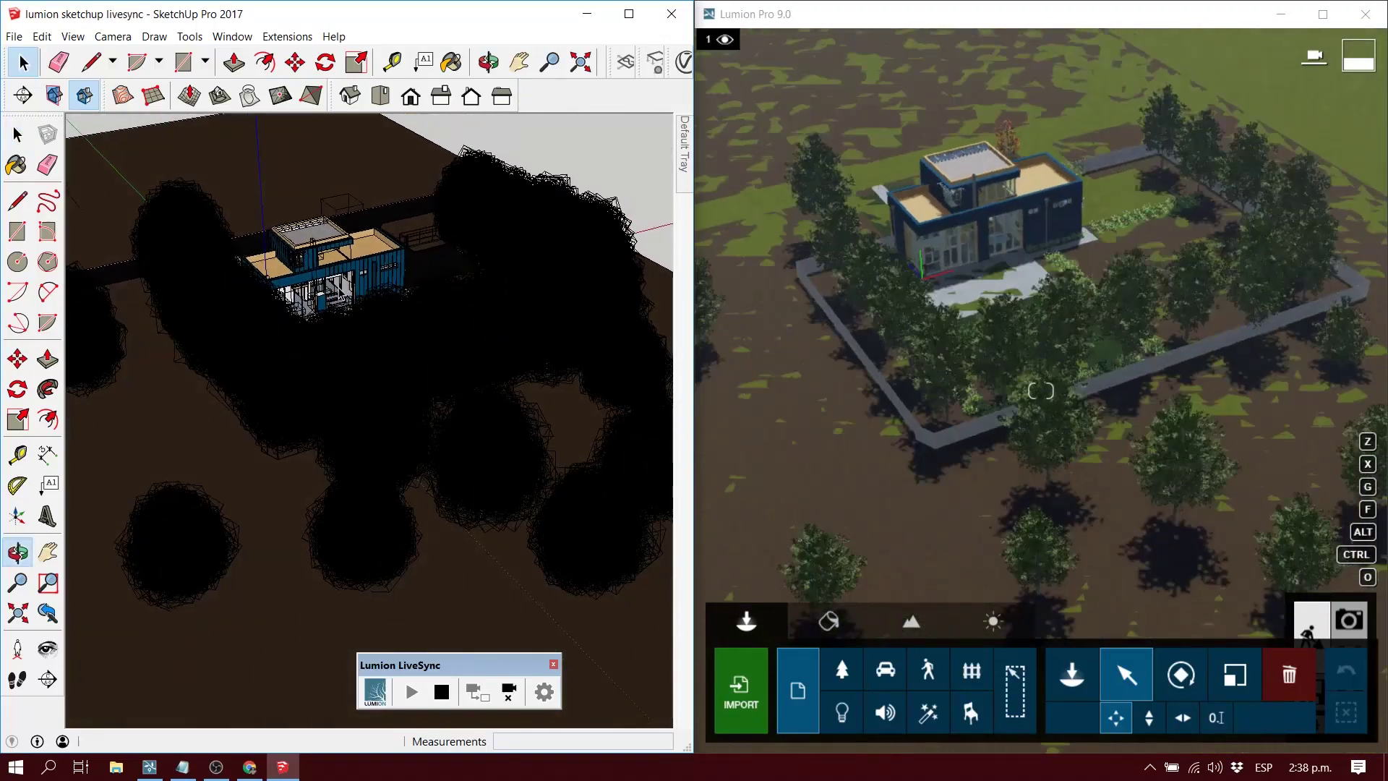
scroll(354, 340, "up", 2)
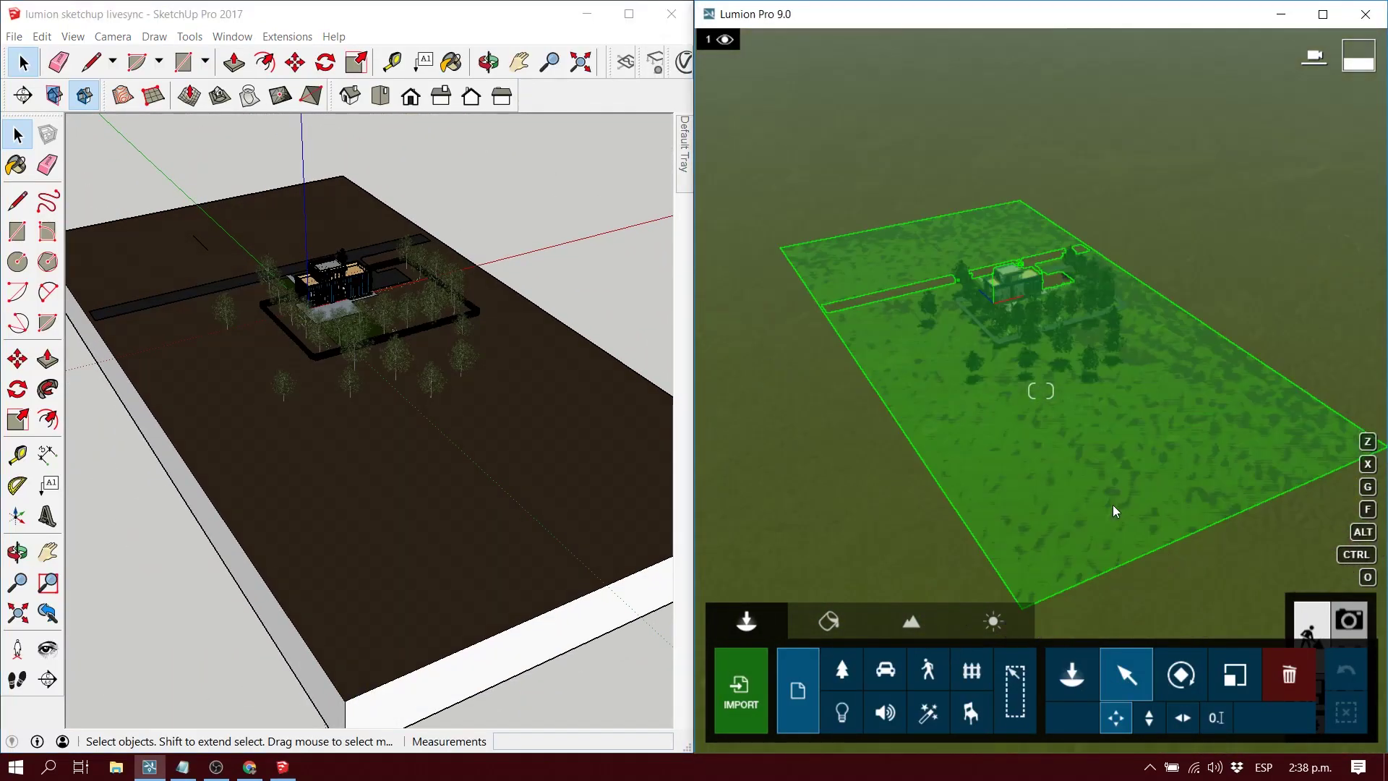
Step: Switch to Lumion and raise the lumion sketchup livesync model vertically above the terrain, checking the ground around the house
left_click(1113, 505)
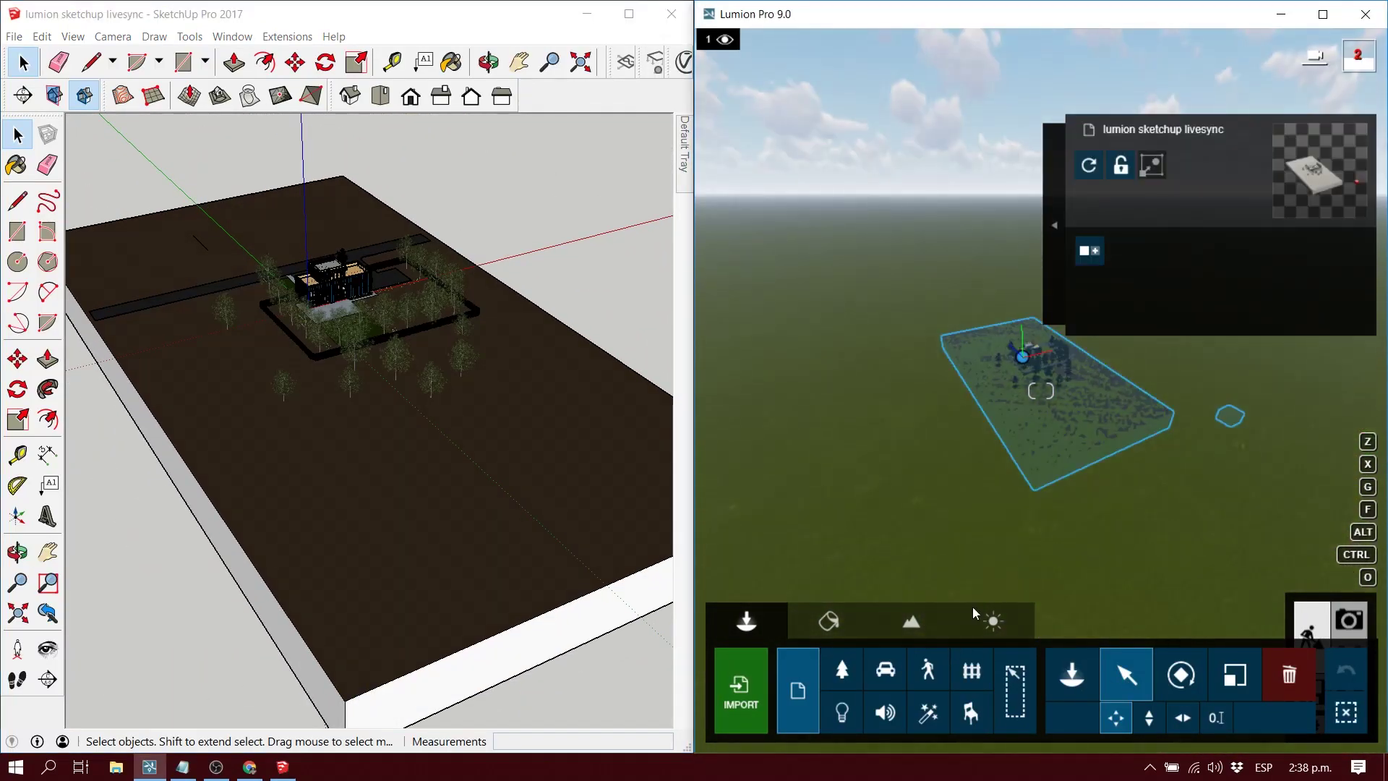
left_click(1148, 717)
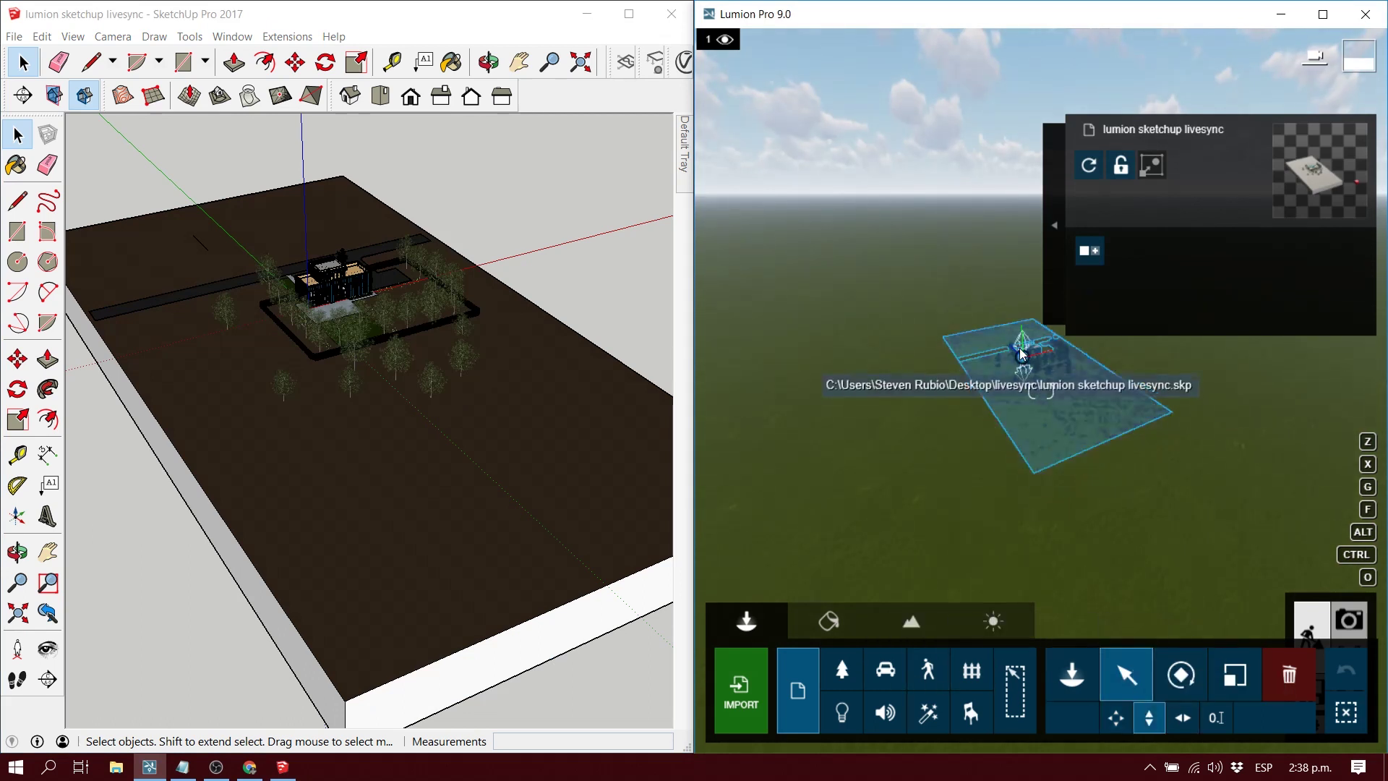
left_click_drag(1021, 355, 1019, 339)
key("w")
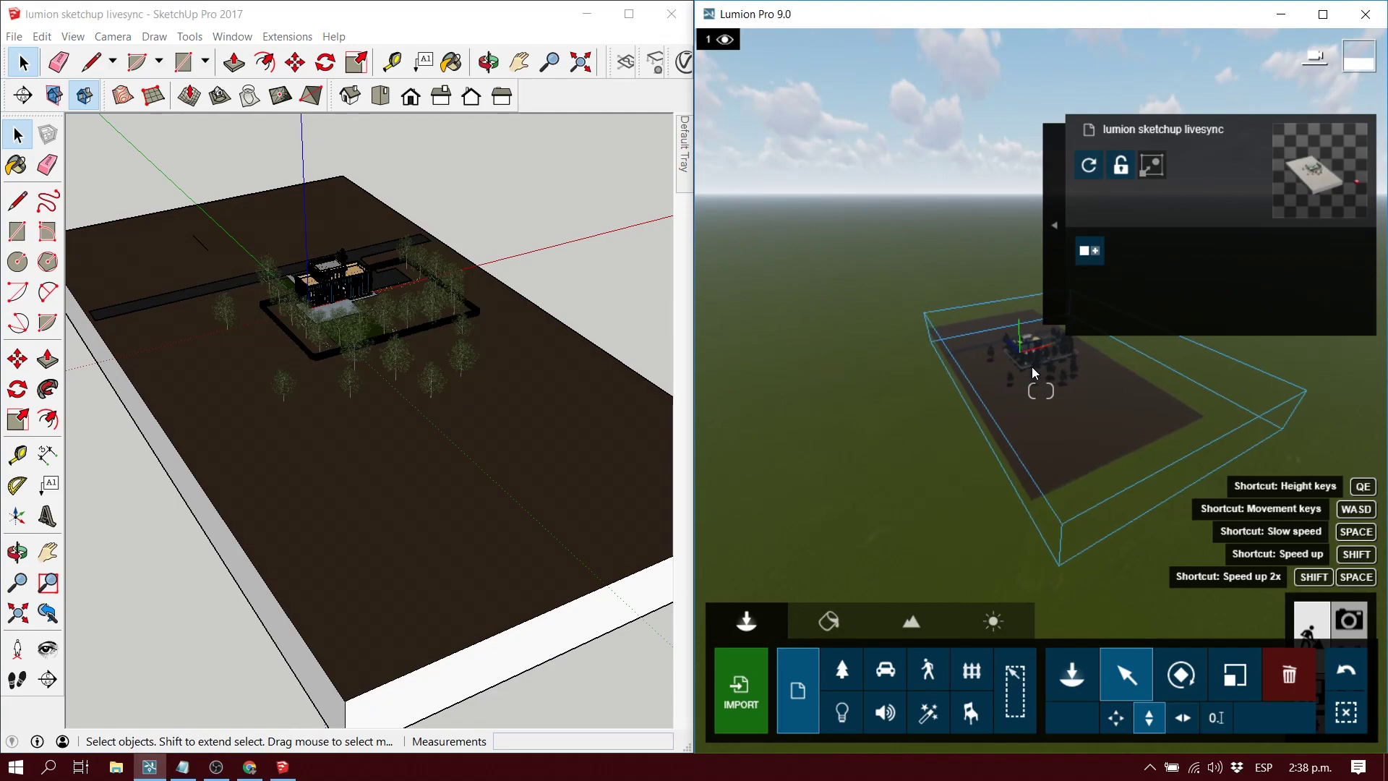
mouse_move(1030, 366)
right_mouse_down()
mouse_move(1040, 434)
mouse_move(1047, 379)
mouse_move(1040, 444)
mouse_move(1037, 391)
right_mouse_up()
key("w")
key("w")
key("s")
scroll(1041, 390, "up", 10)
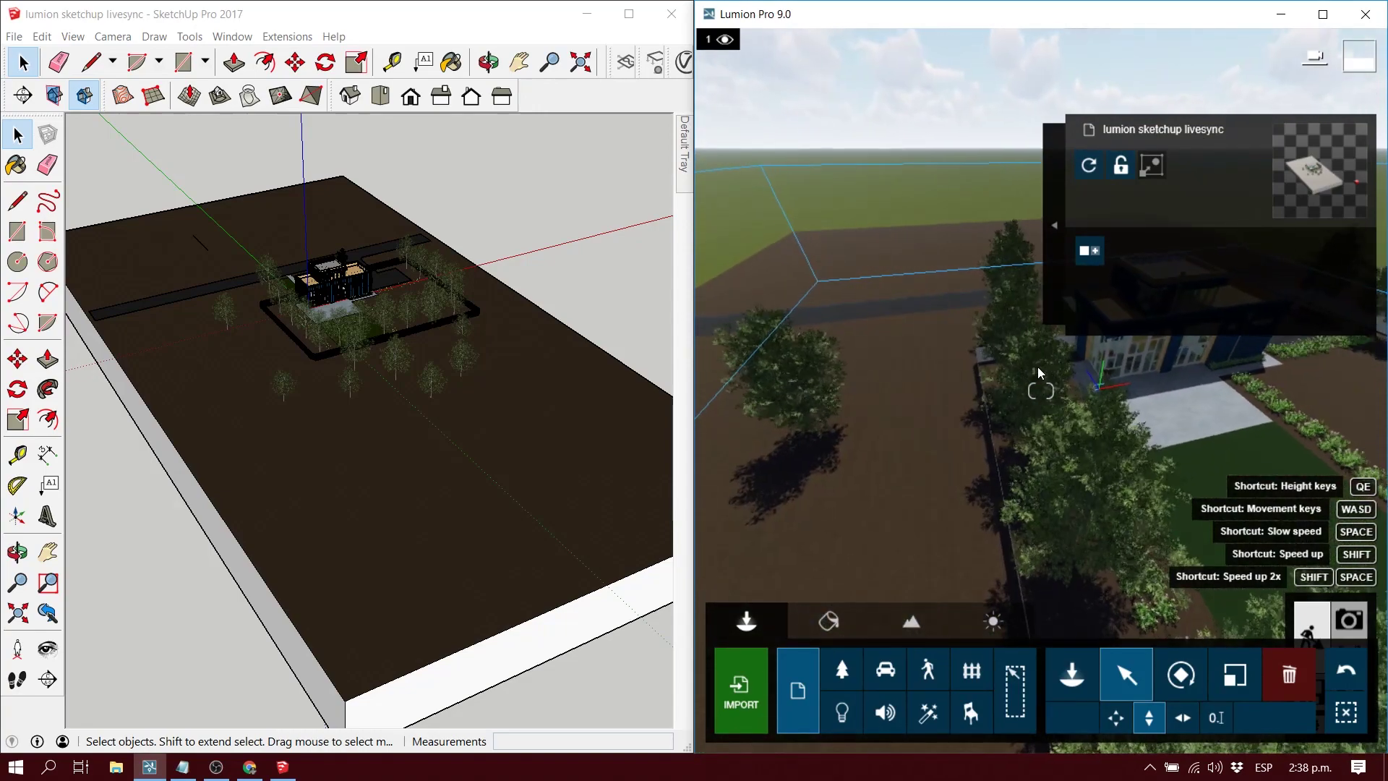
Step: Switch to SketchUp, move the upper floor's wood-edged roof about 3.27 m straight up, and undo the move
mouse_move(415, 356)
middle_mouse_down()
mouse_move(304, 302)
mouse_move(375, 427)
mouse_move(369, 463)
mouse_move(463, 487)
mouse_move(399, 432)
mouse_move(432, 307)
mouse_move(451, 405)
middle_mouse_up()
scroll(397, 351, "up", 3)
scroll(303, 301, "up", 2)
scroll(361, 470, "up", 5)
scroll(399, 426, "up", 4)
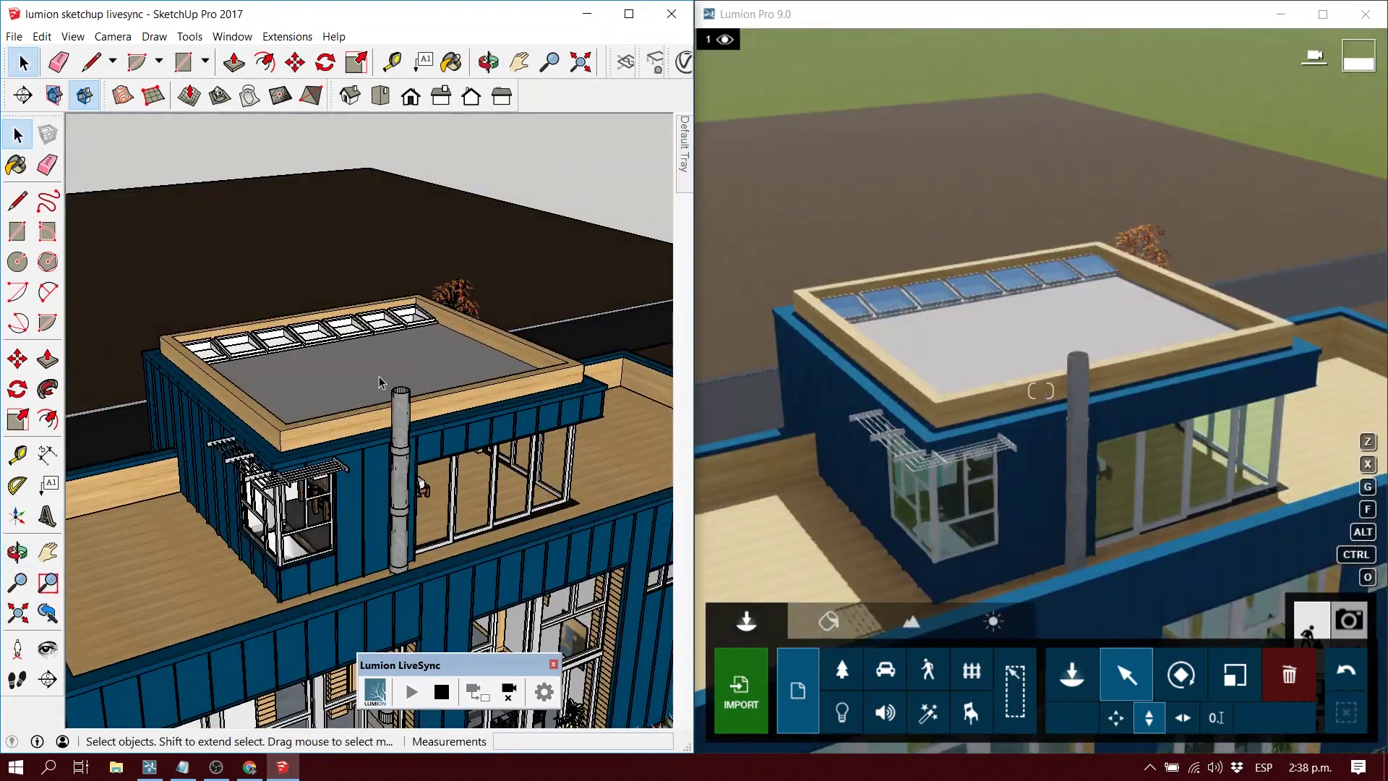
key("ctrl+a")
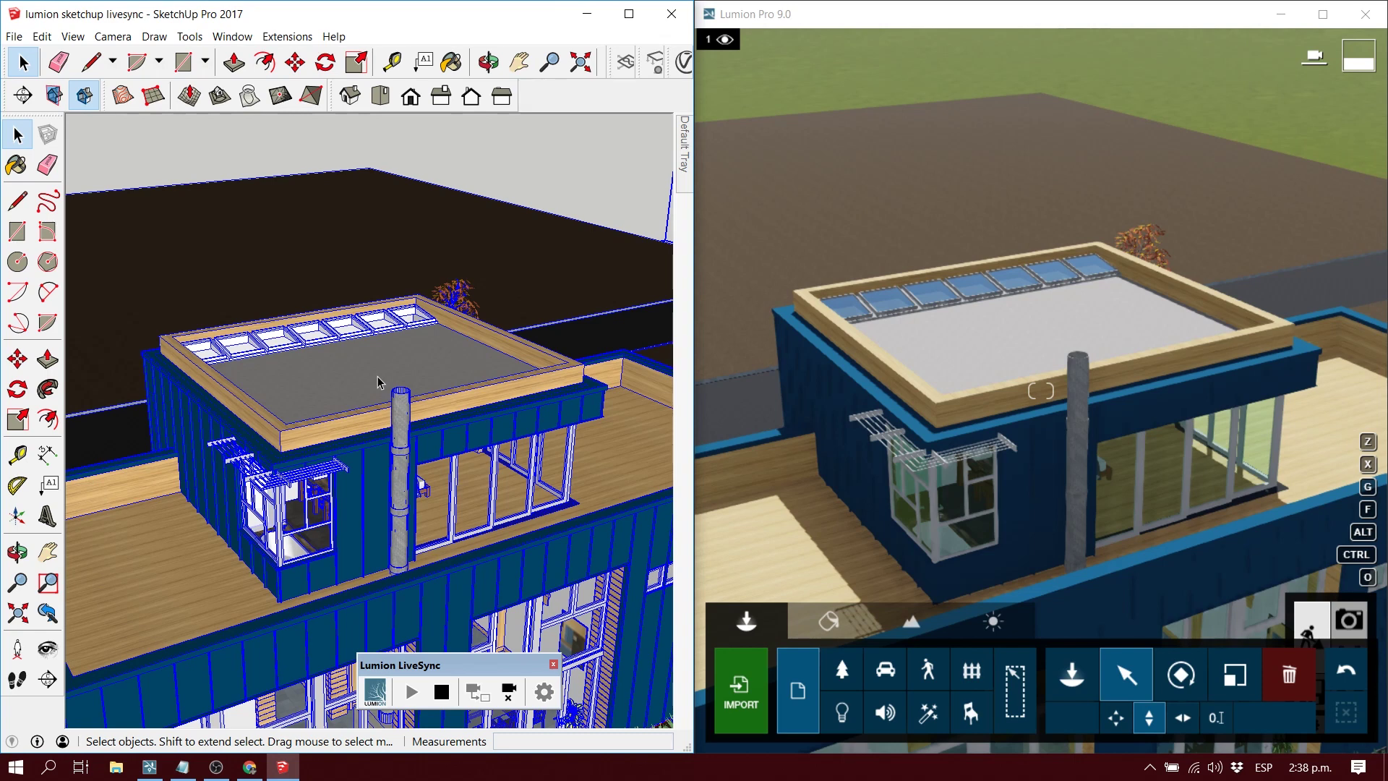
key("ctrl+t")
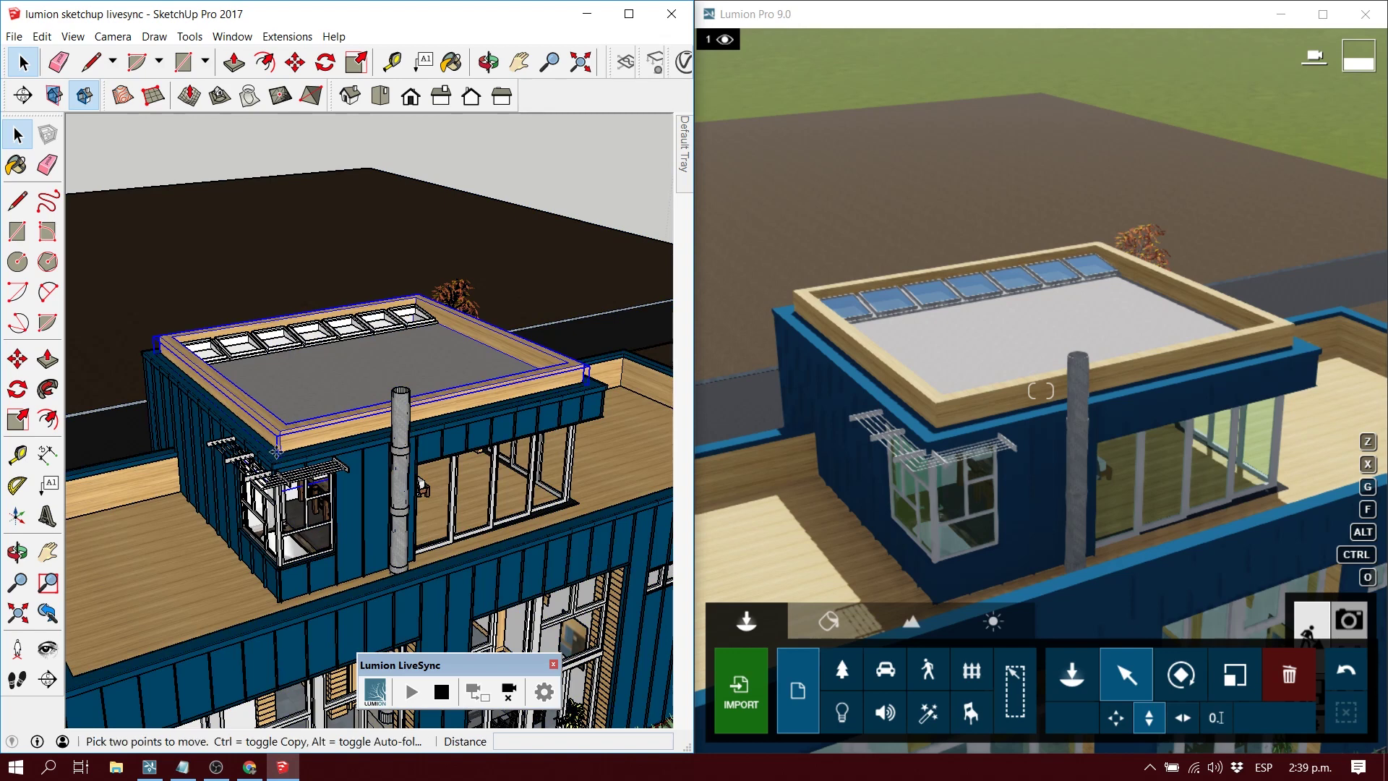
key("m")
left_click(281, 429)
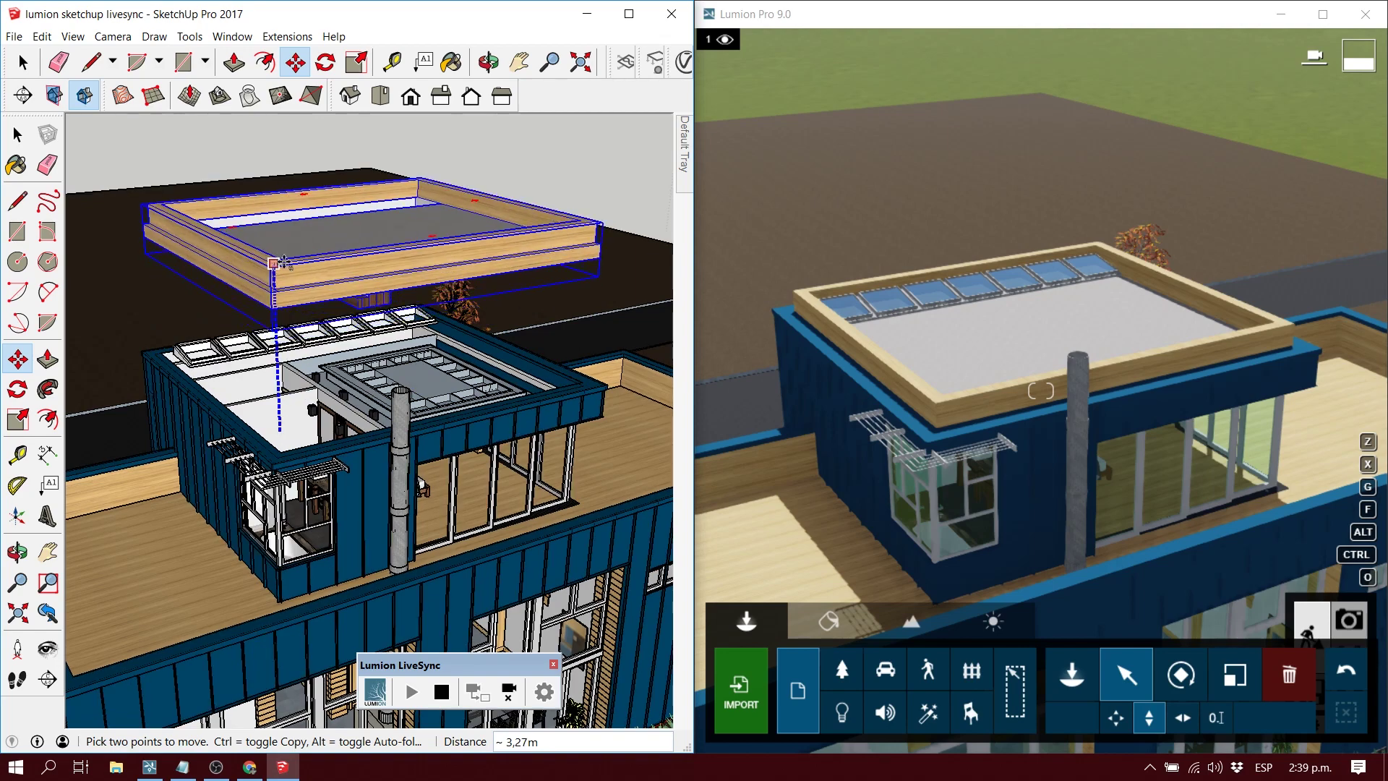
left_click(284, 262)
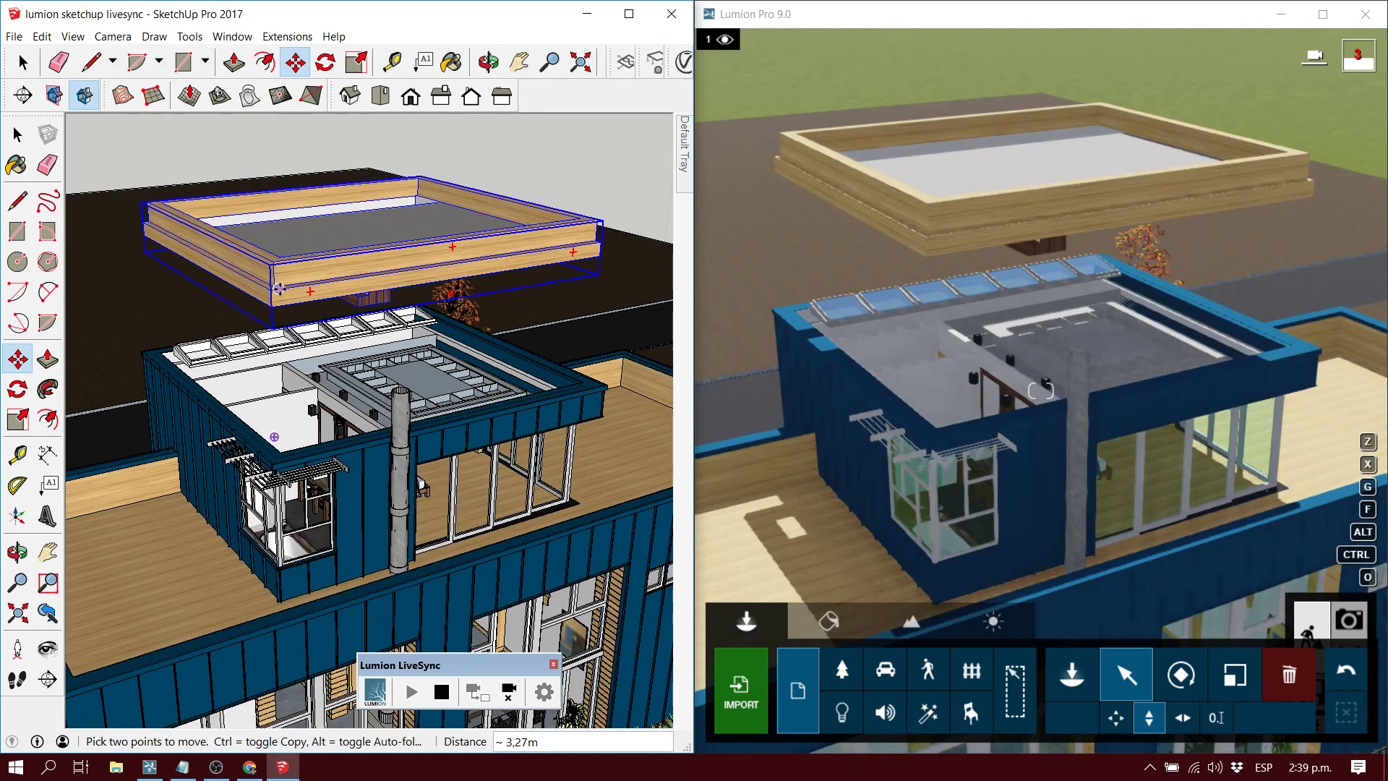
key("ctrl+z")
Step: Delete the green trees inside and around the garden wall from the SketchUp model
middle_click_drag(372, 318, 403, 399)
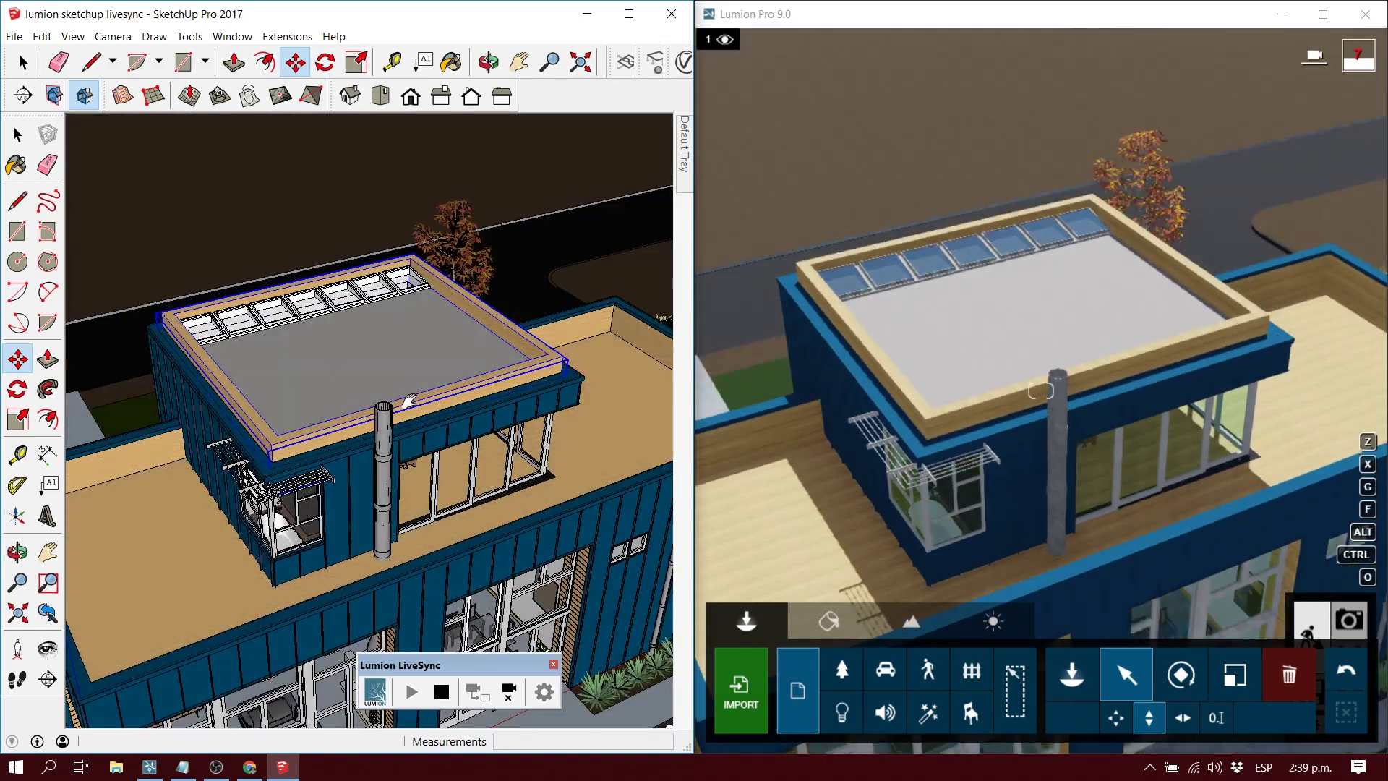
scroll(409, 404, "down", 4)
key("space")
scroll(410, 406, "down", 5)
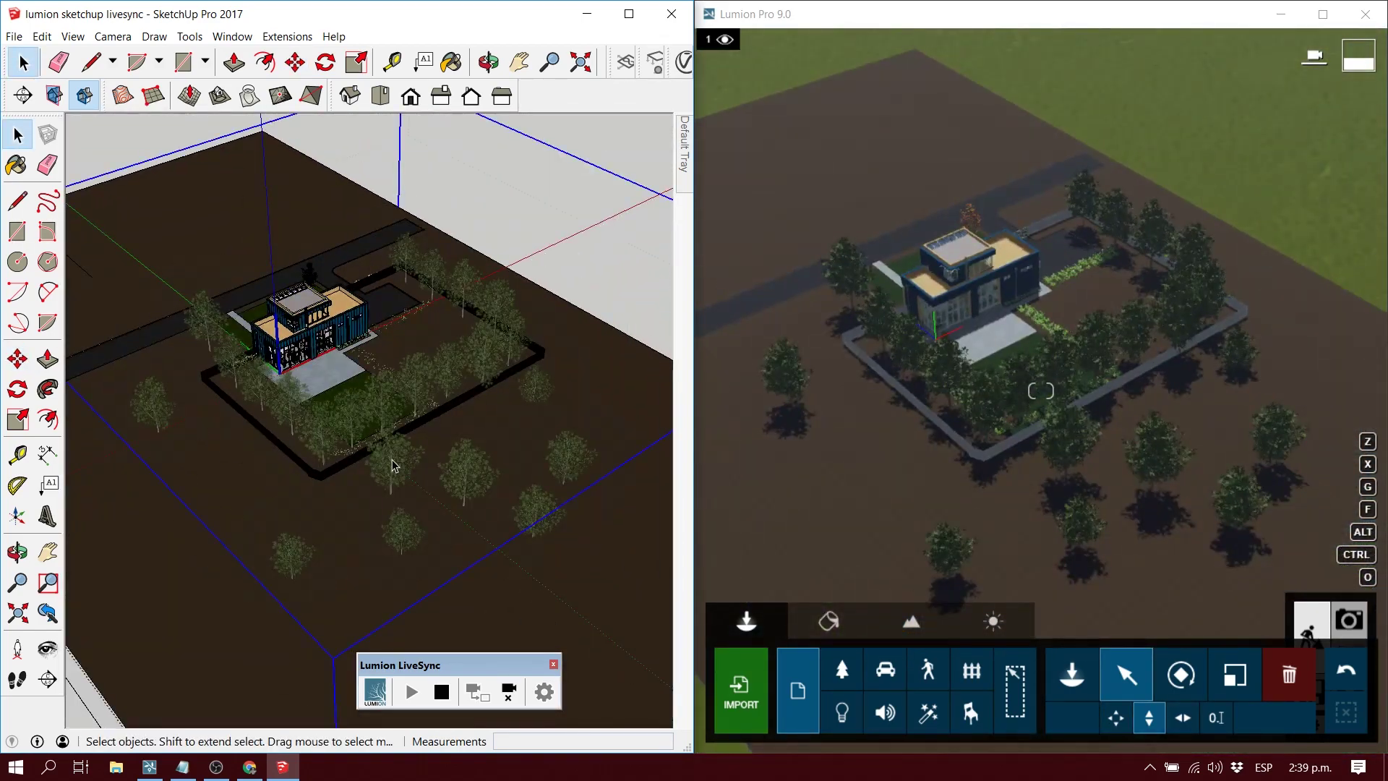
left_click(461, 520)
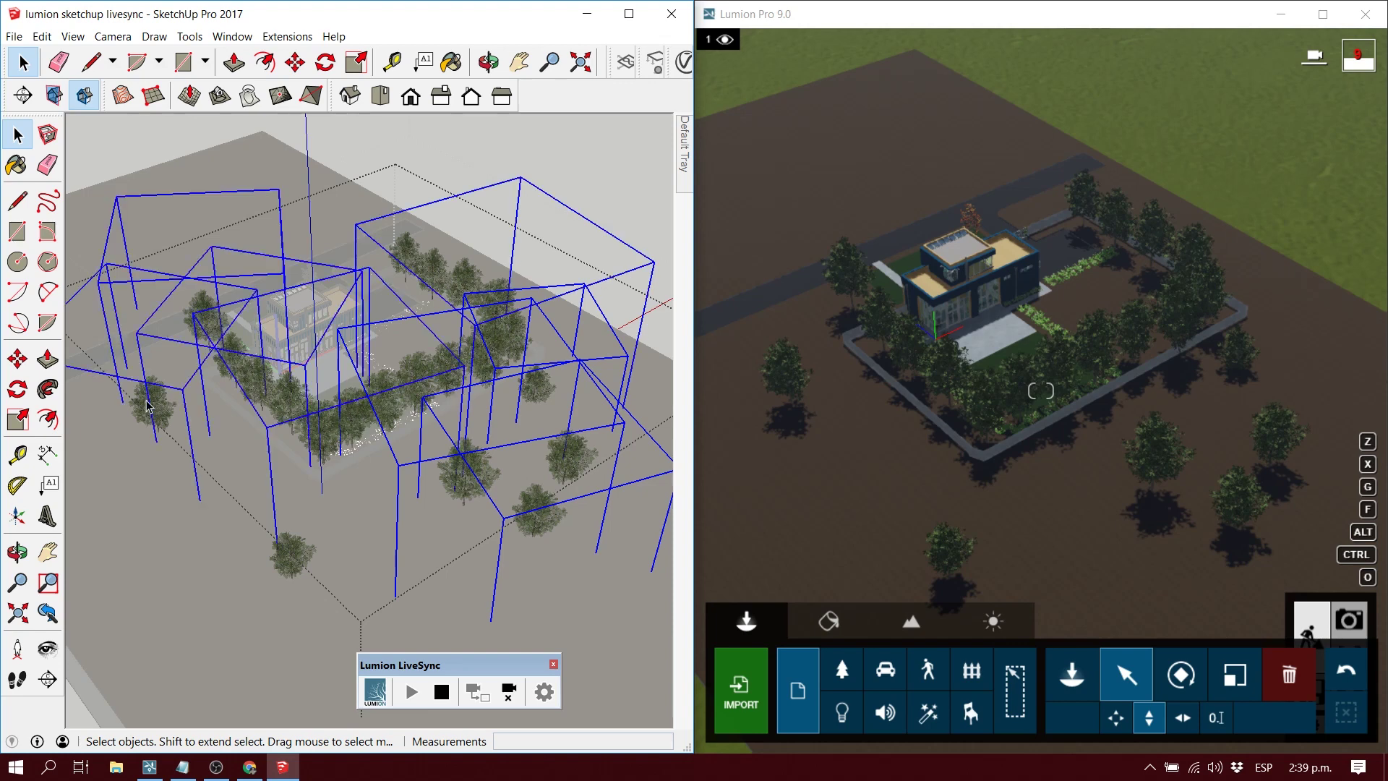
key("Delete")
left_click(232, 365)
left_click(299, 406, "ctrl")
left_click(350, 416, "ctrl")
left_click(292, 559, "ctrl")
key("Delete")
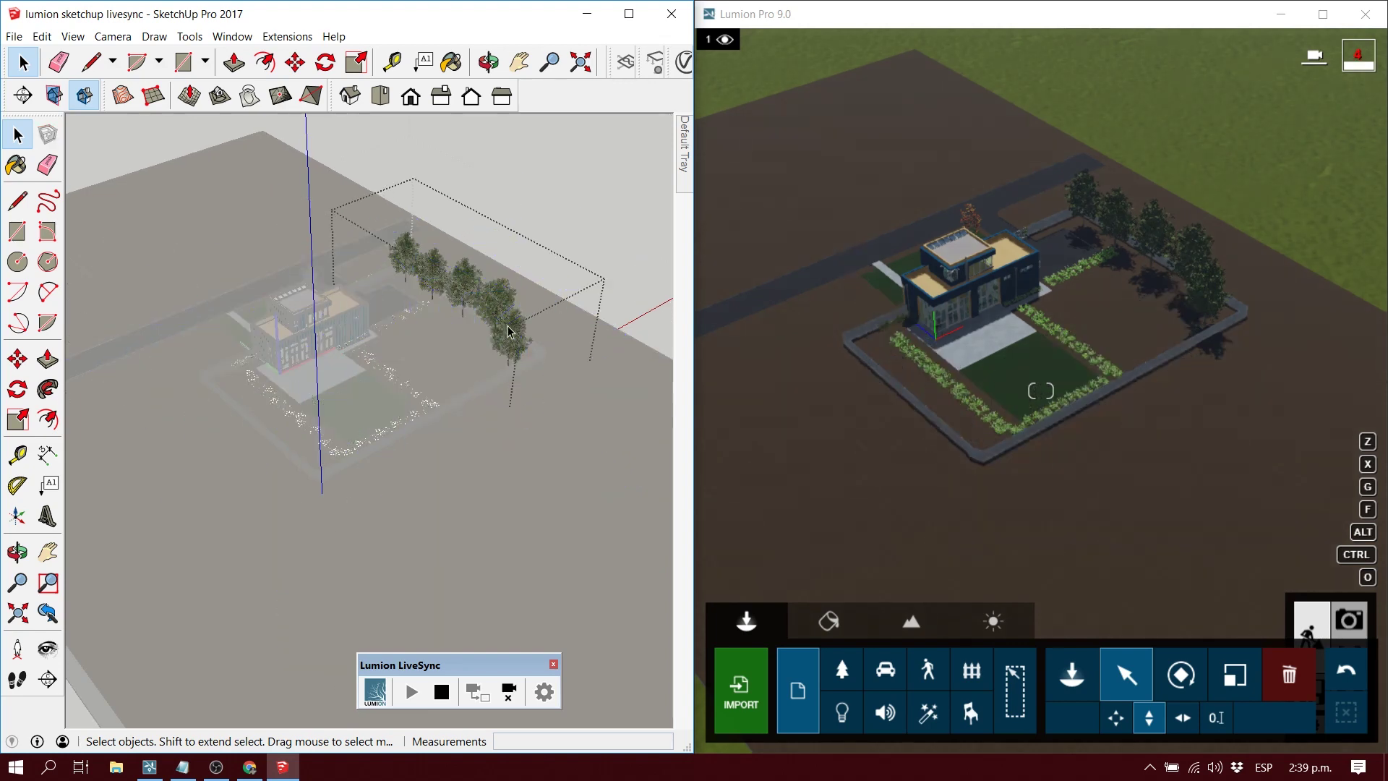
key("Delete")
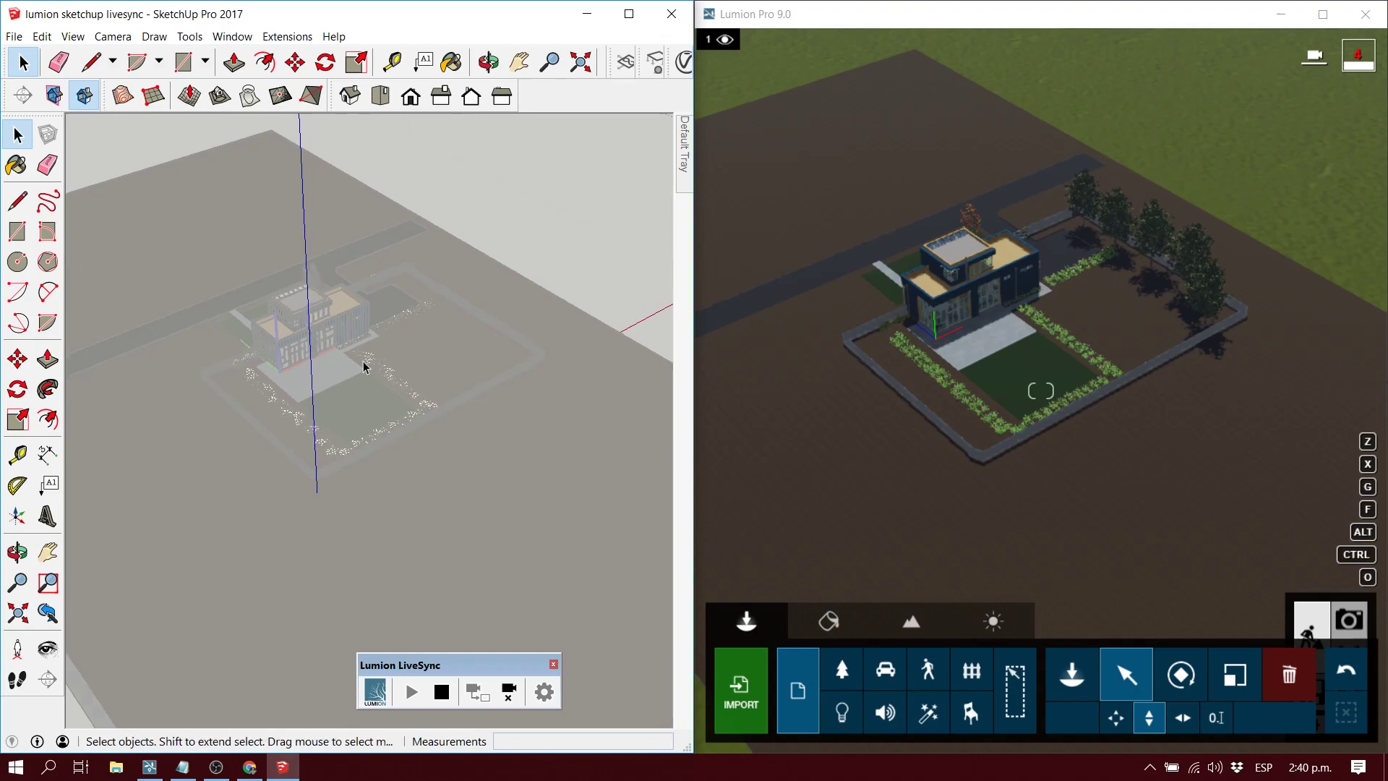
scroll(338, 383, "up", 3)
middle_click_drag(344, 381, 403, 324)
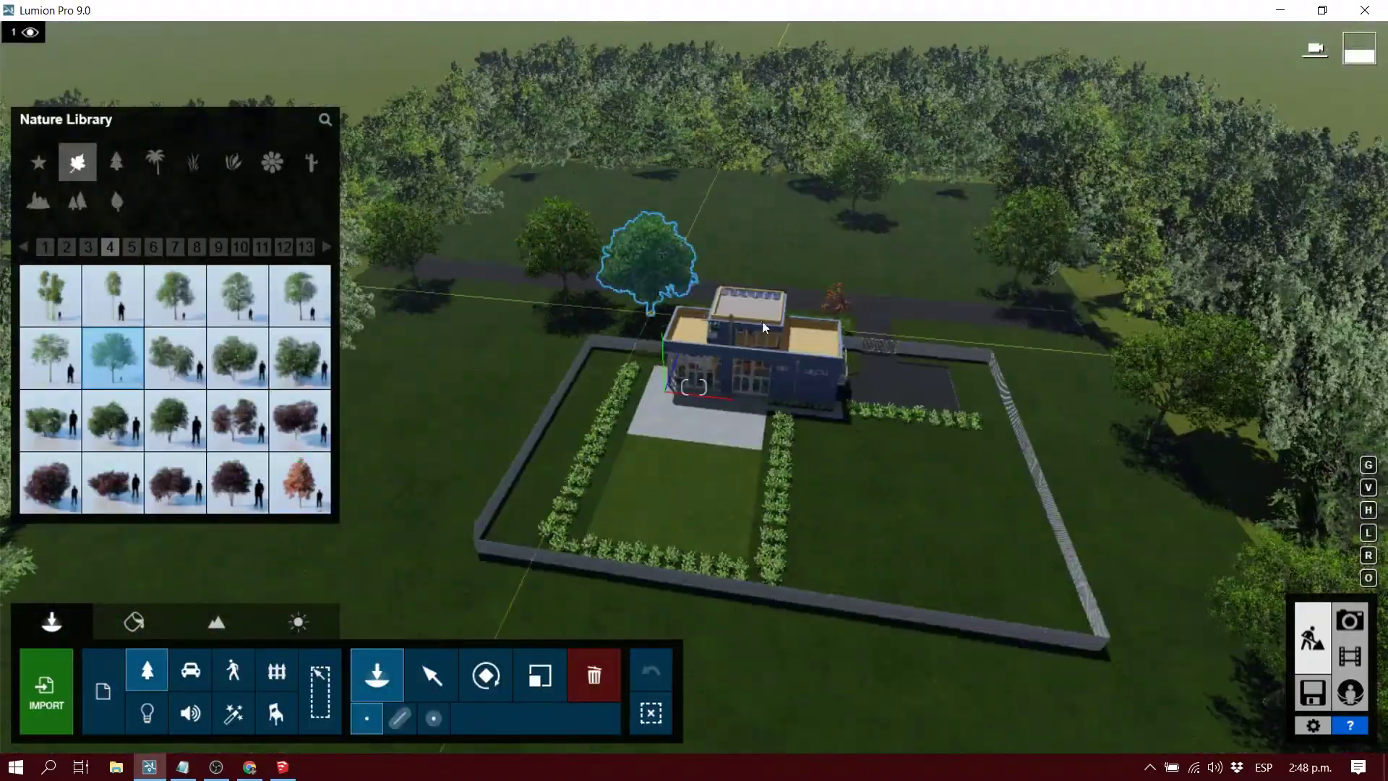
Step: Switch to Lumion and browse its Nature Library, showing page 7 of the broadleaf trees and the Plants category
left_click(176, 248)
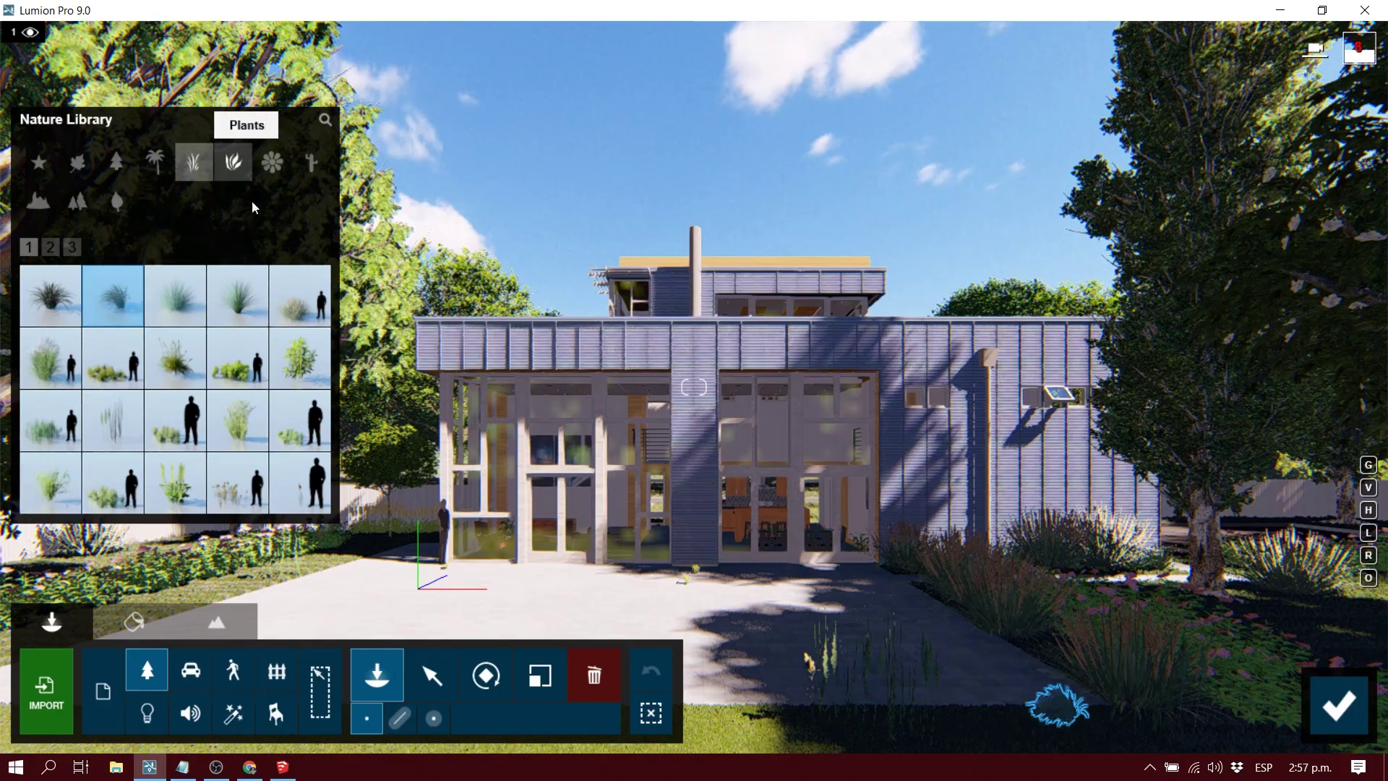
left_click(233, 162)
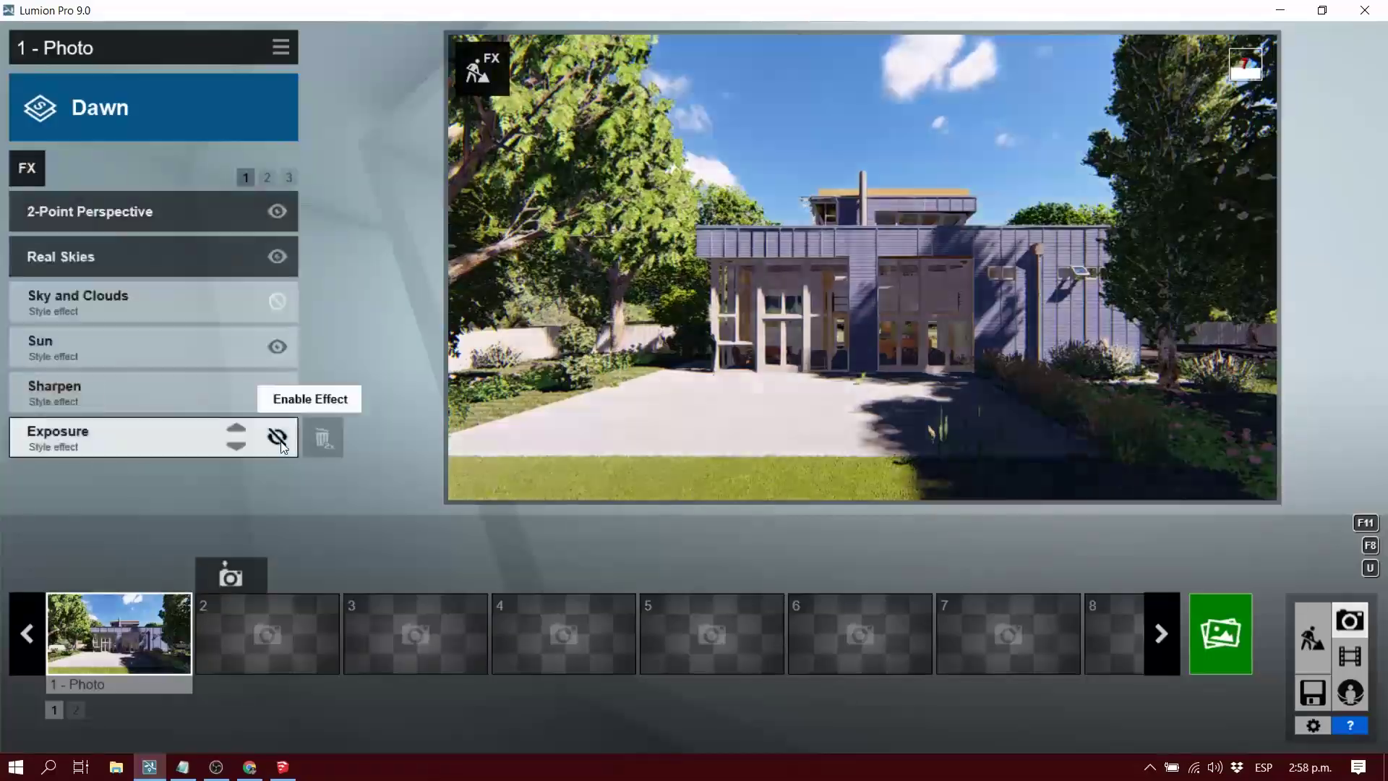